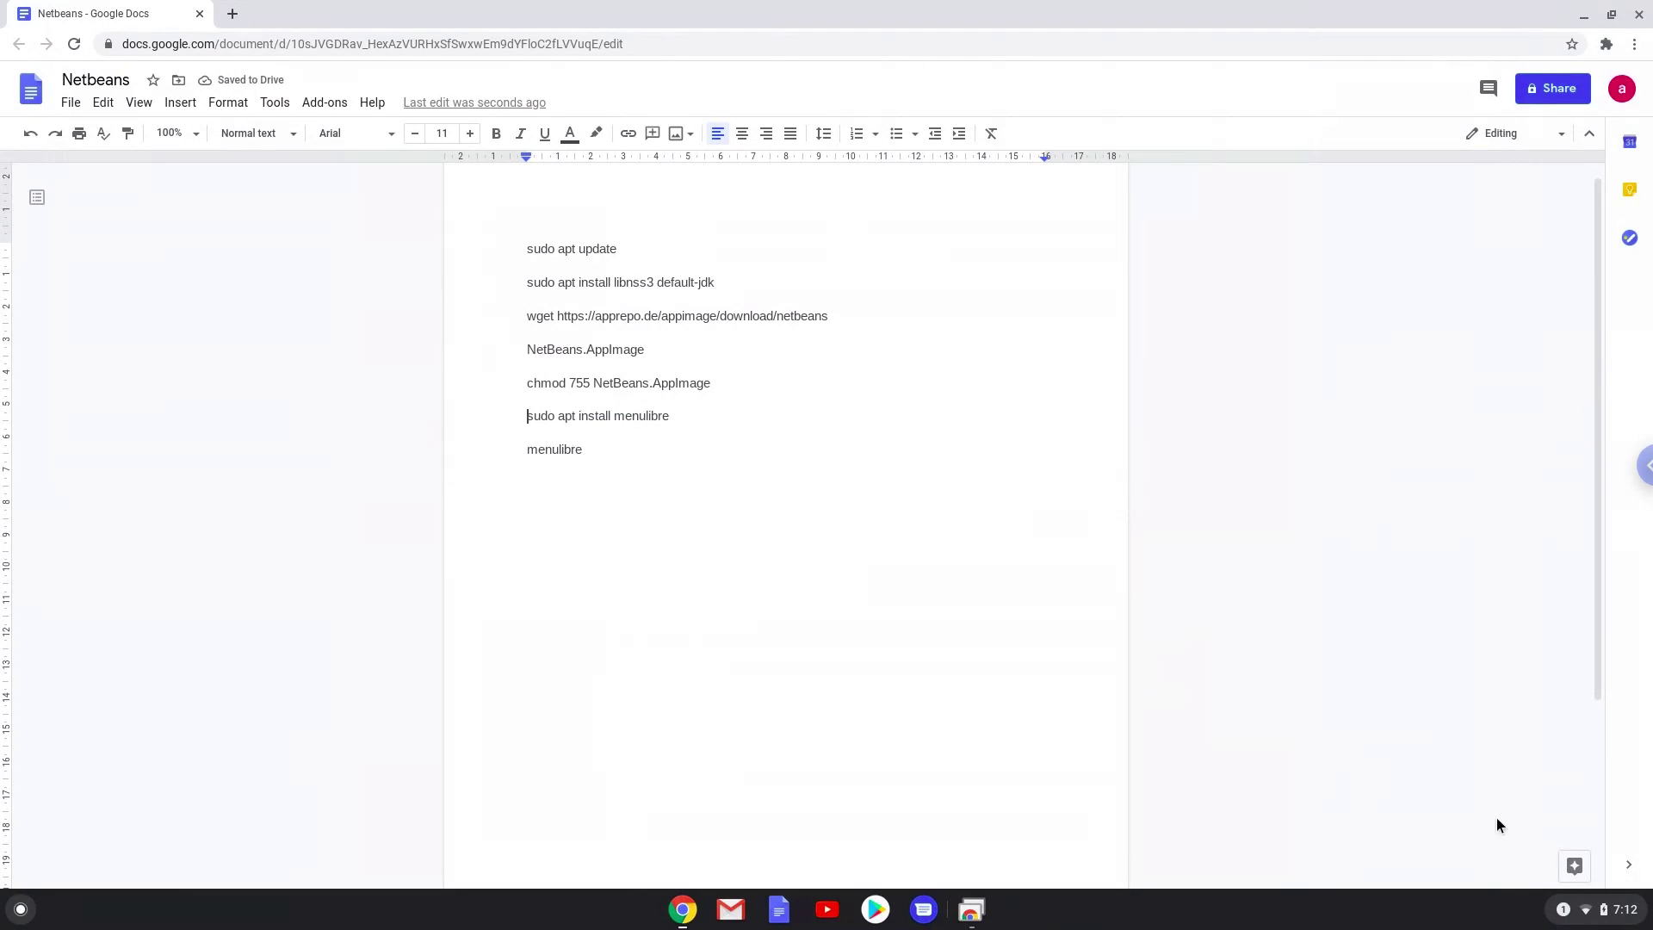
- Bring up the Chromebook's quick settings from the shelf status tray
click(1581, 913)
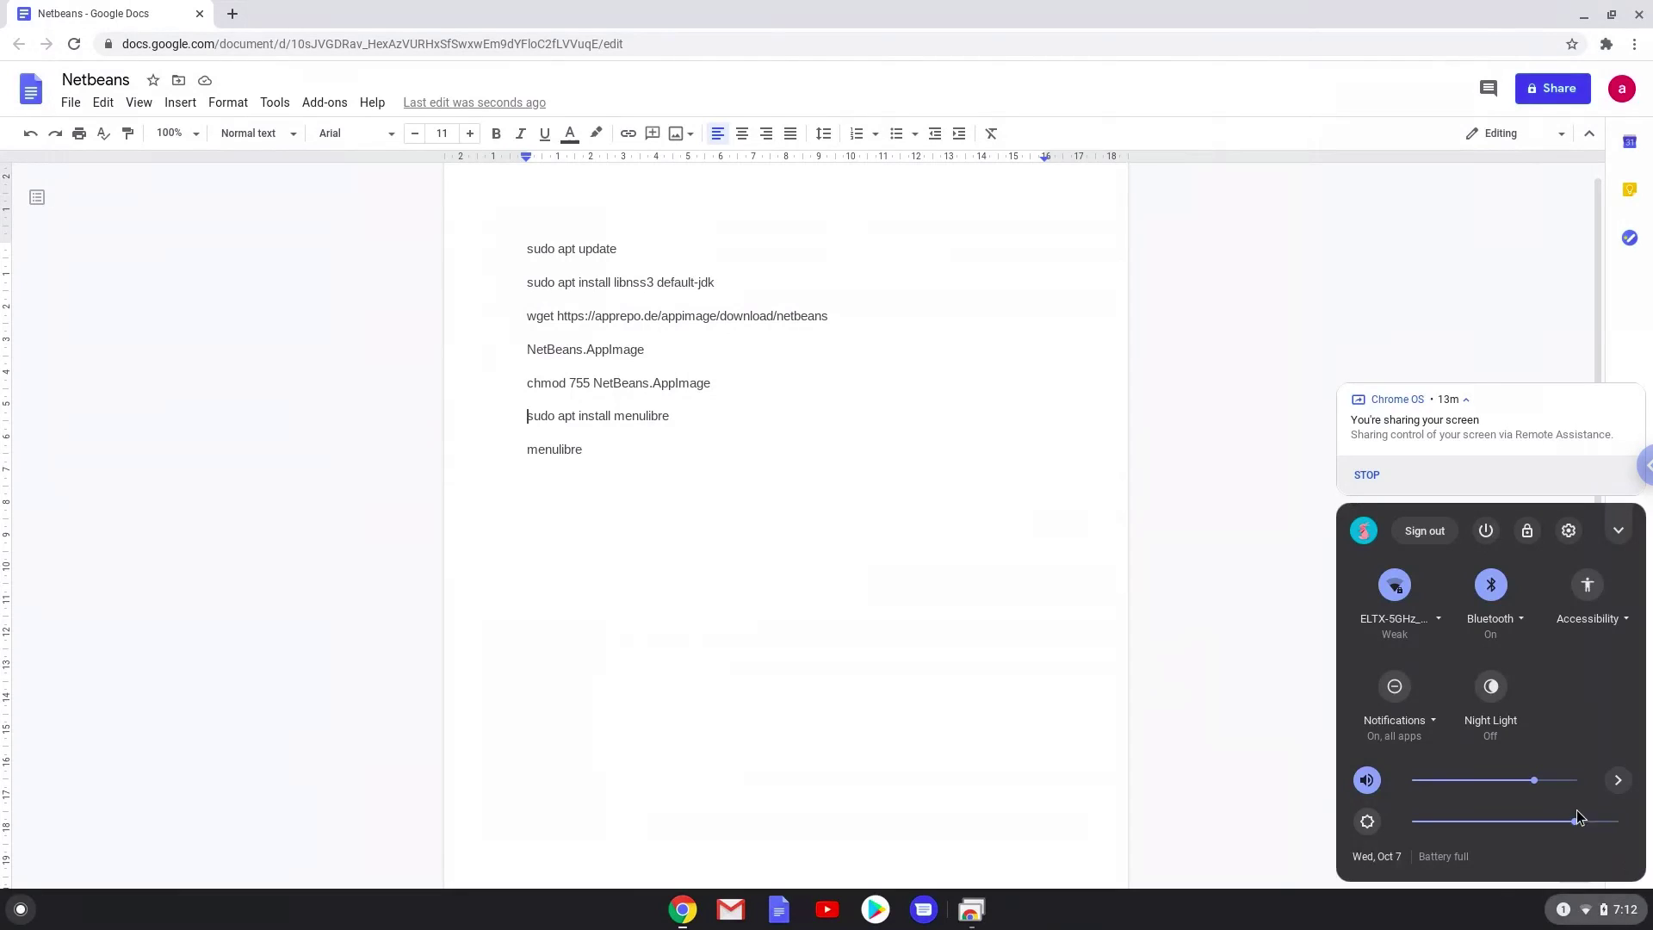
- Turn on and install Linux (Beta) from ChromeOS Settings, then close the setup terminal
click(1568, 531)
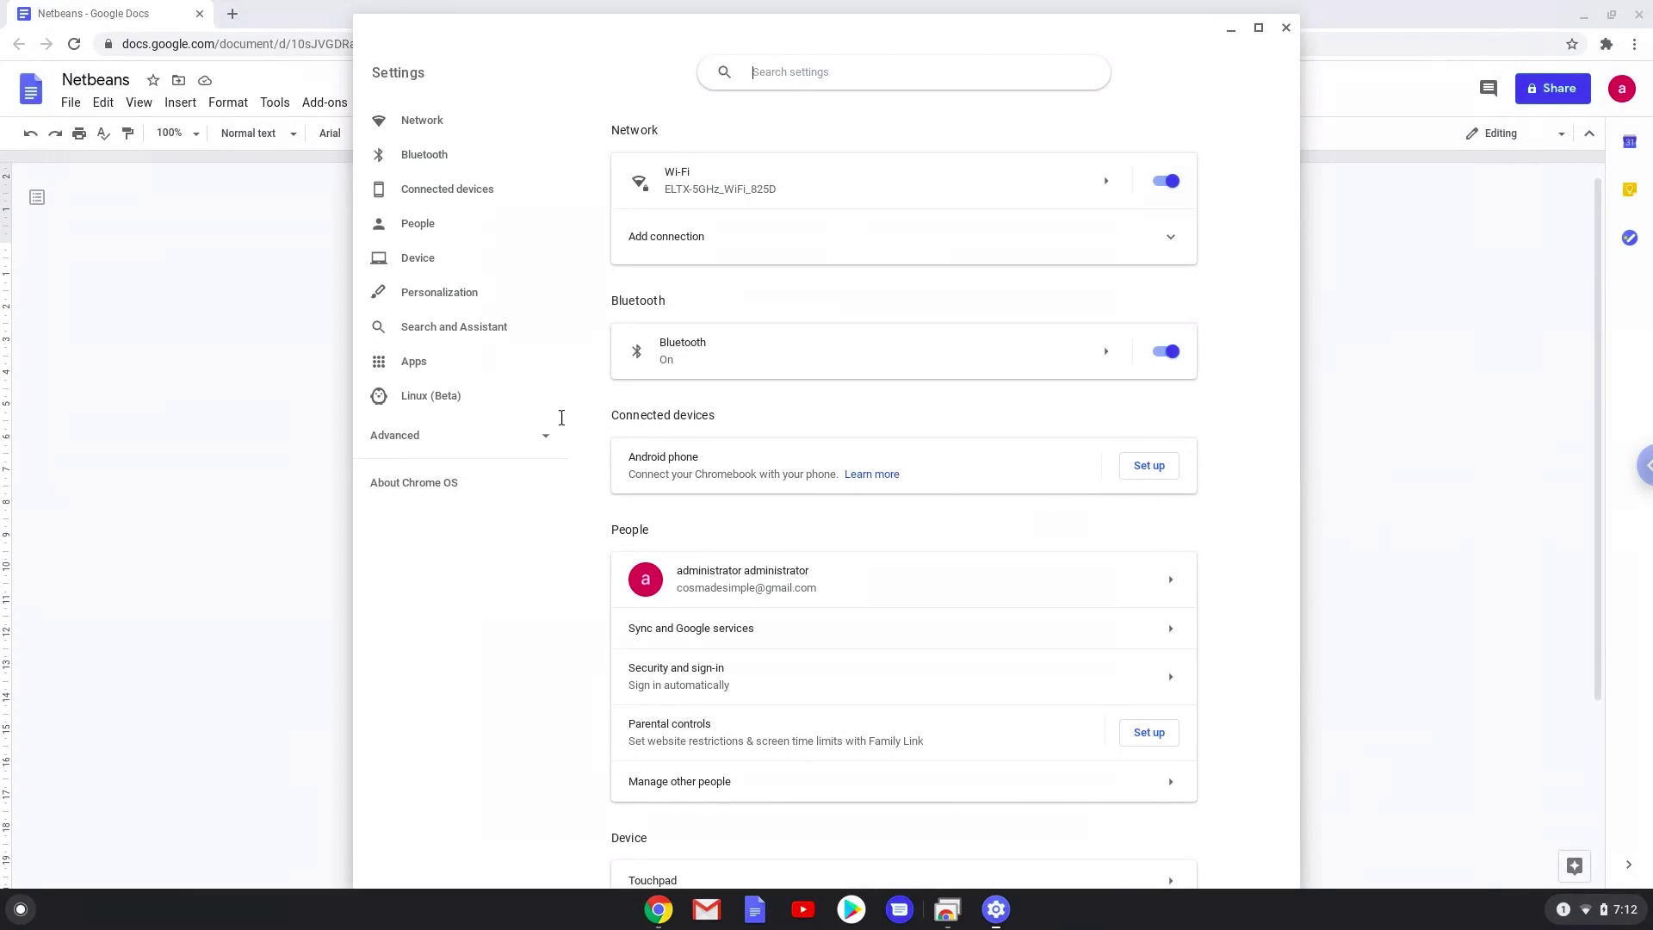
click(489, 408)
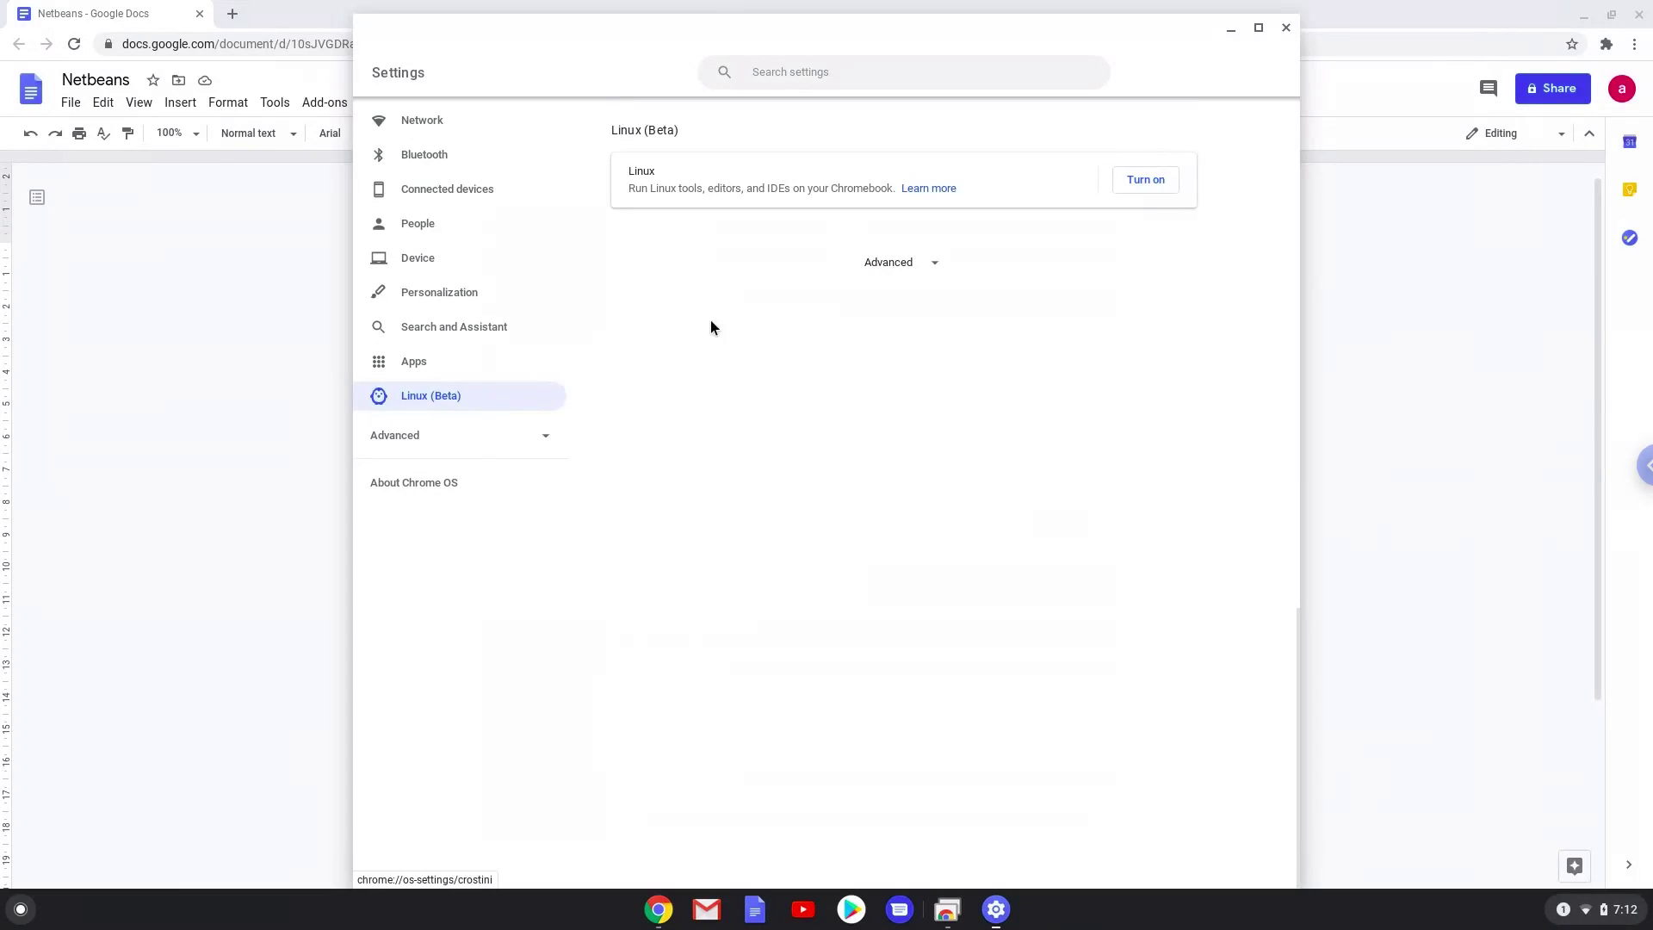
click(1146, 181)
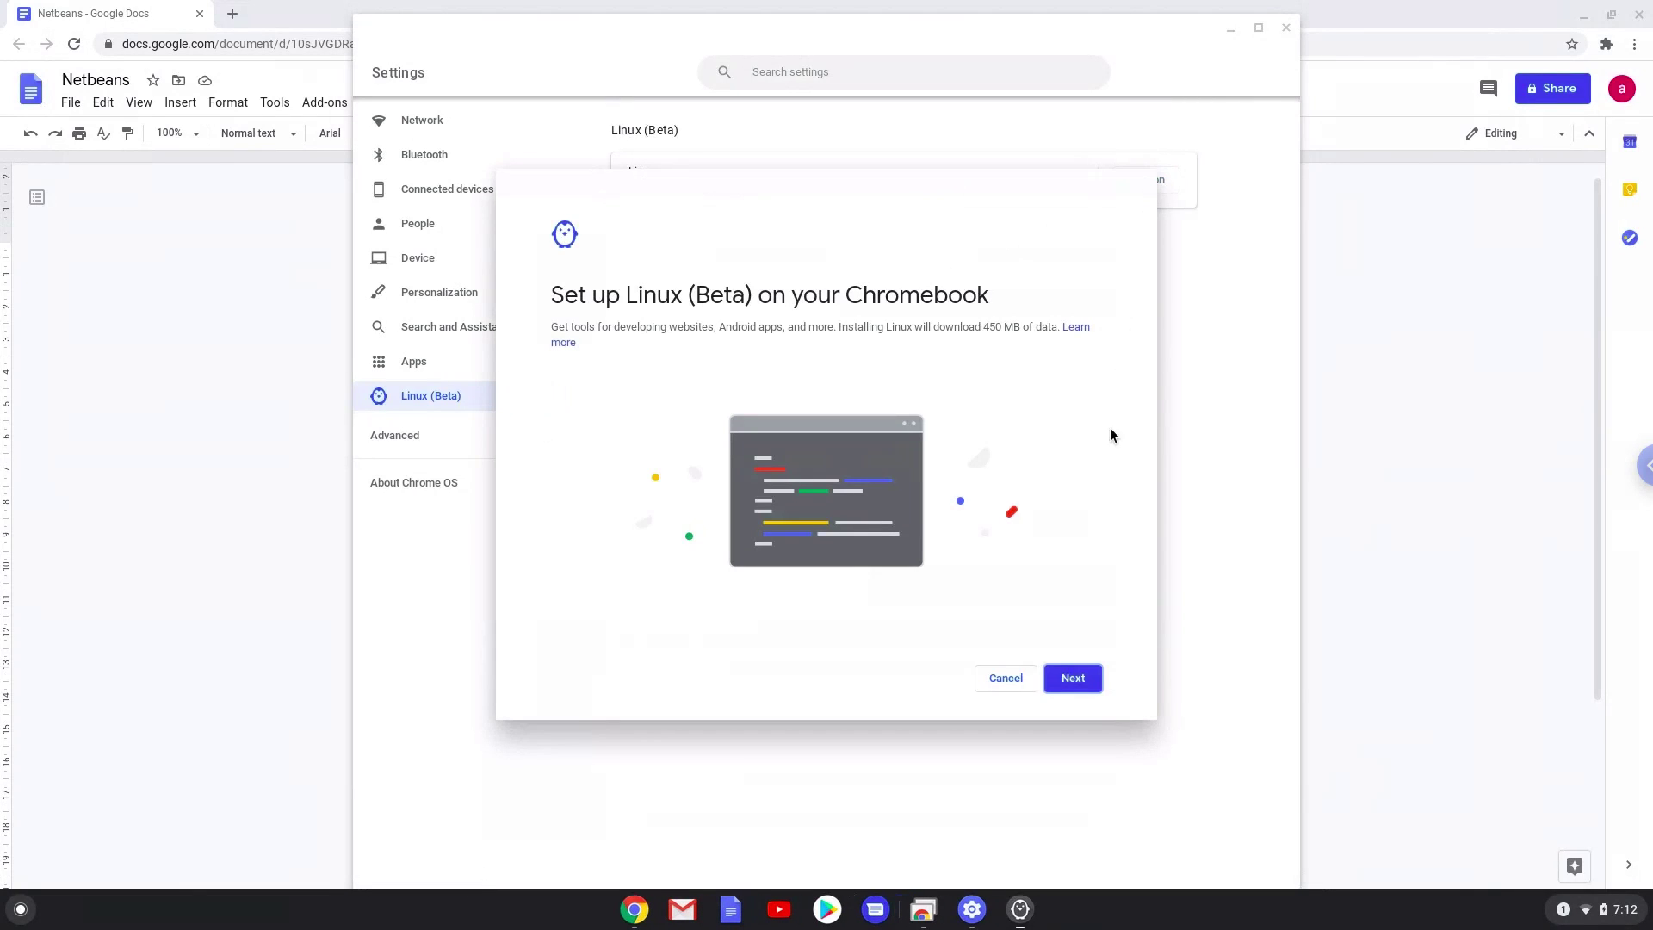
click(1079, 682)
click(1080, 683)
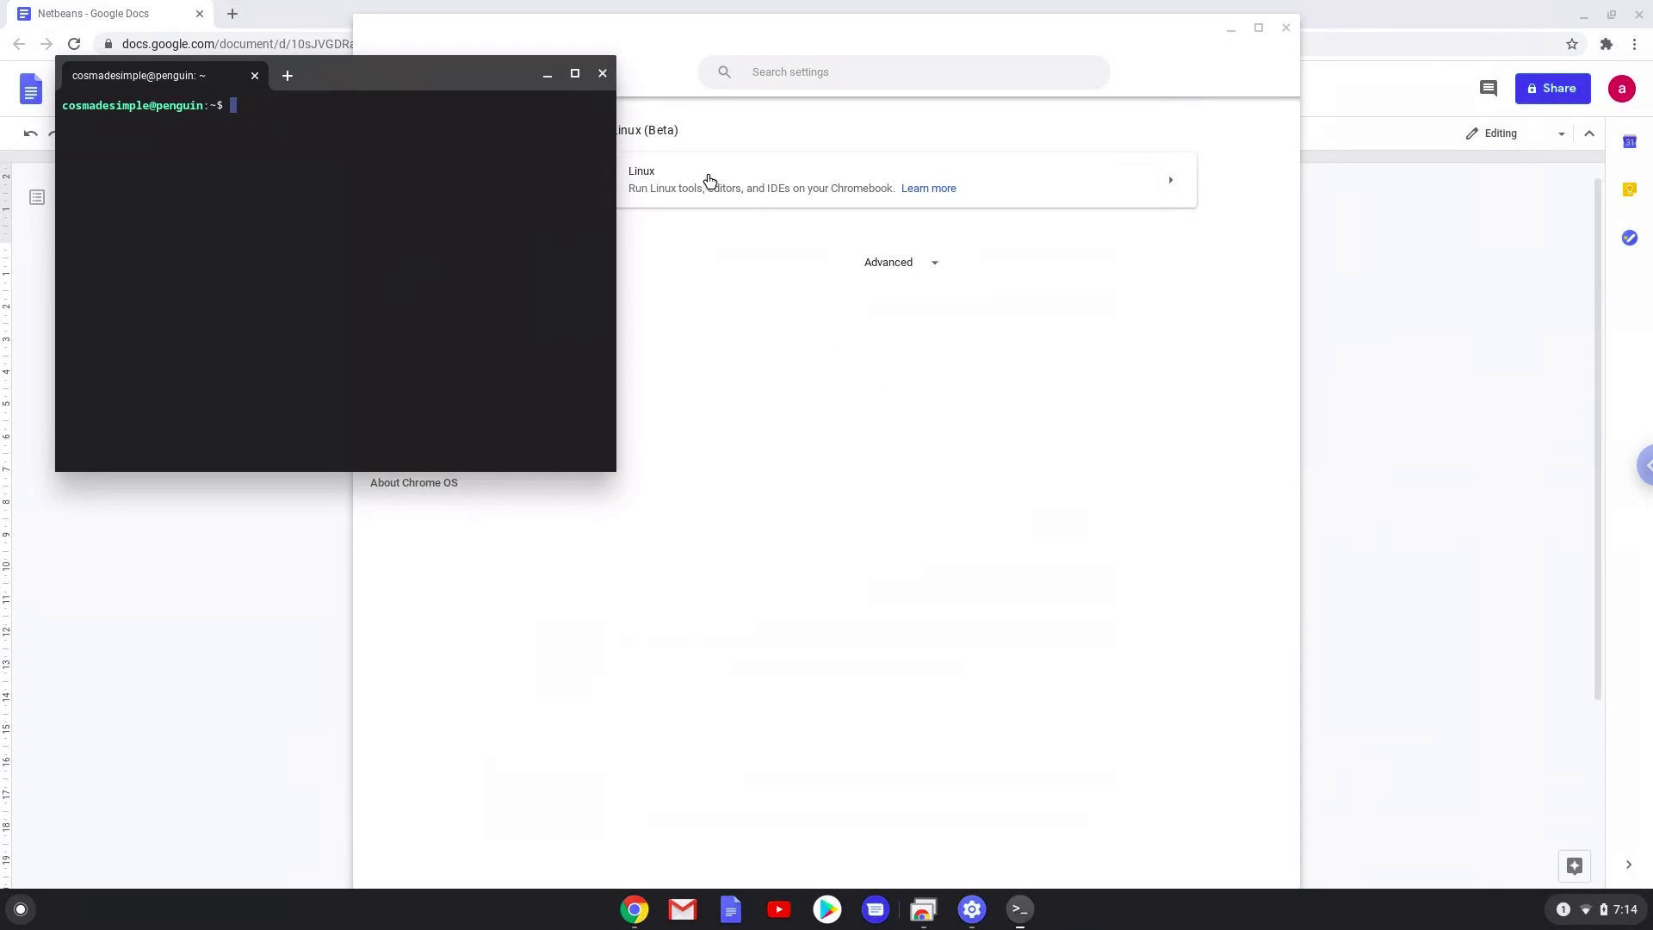
click(602, 73)
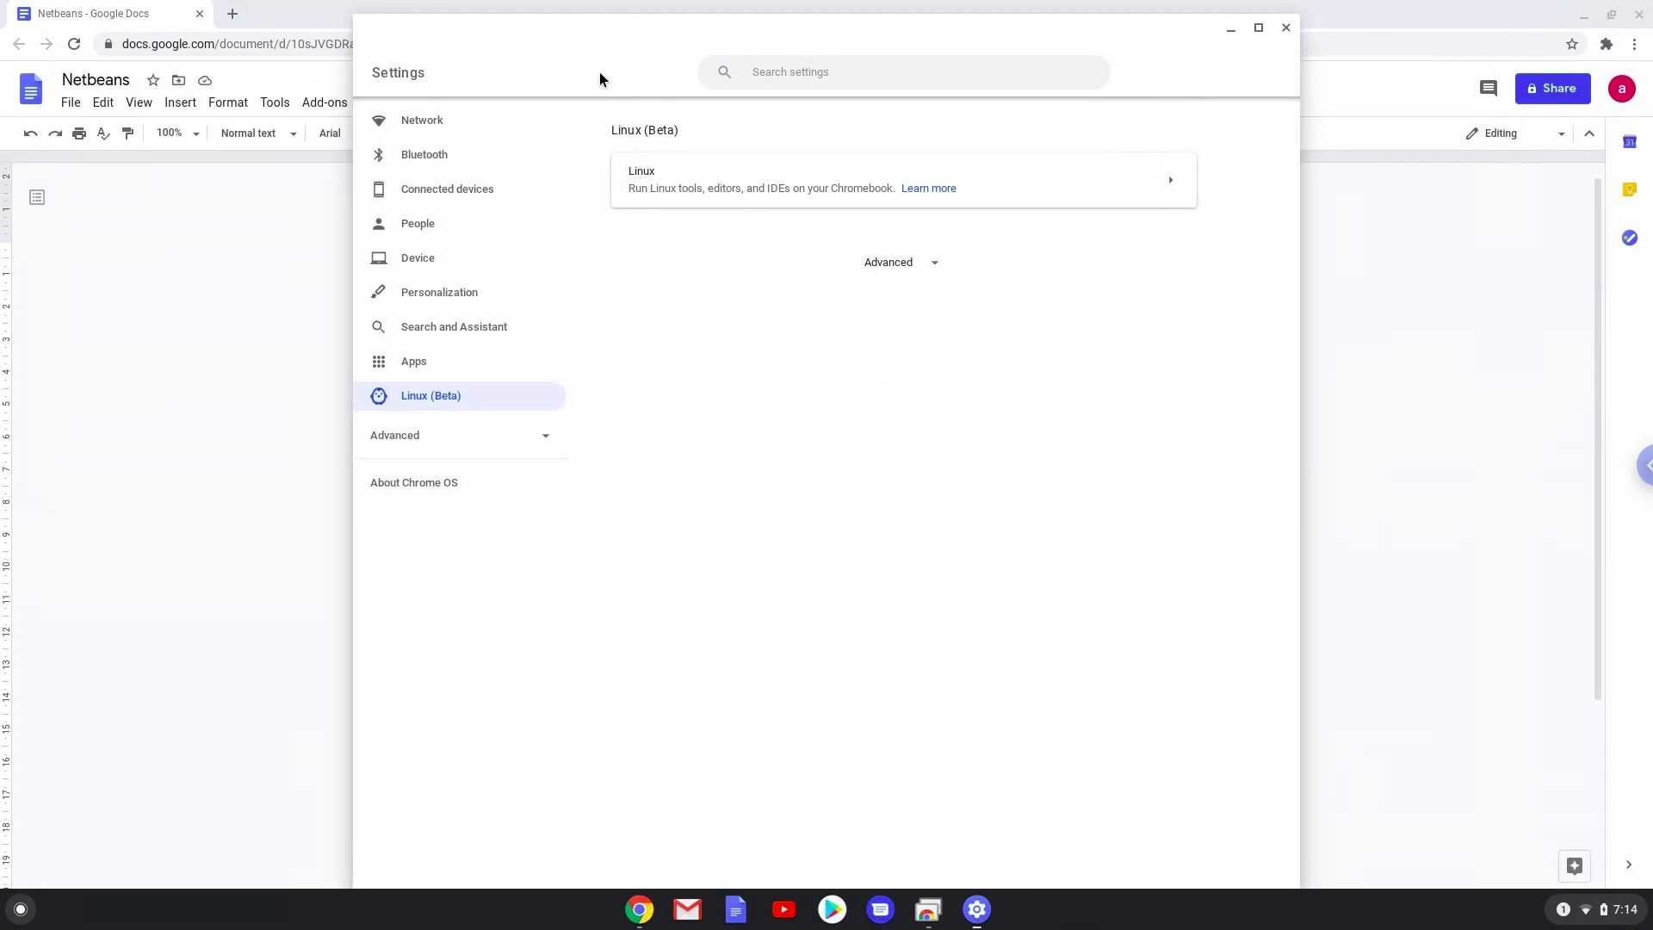
- Copy the 'sudo apt update' line from the notes and start searching the installed apps
click(1287, 26)
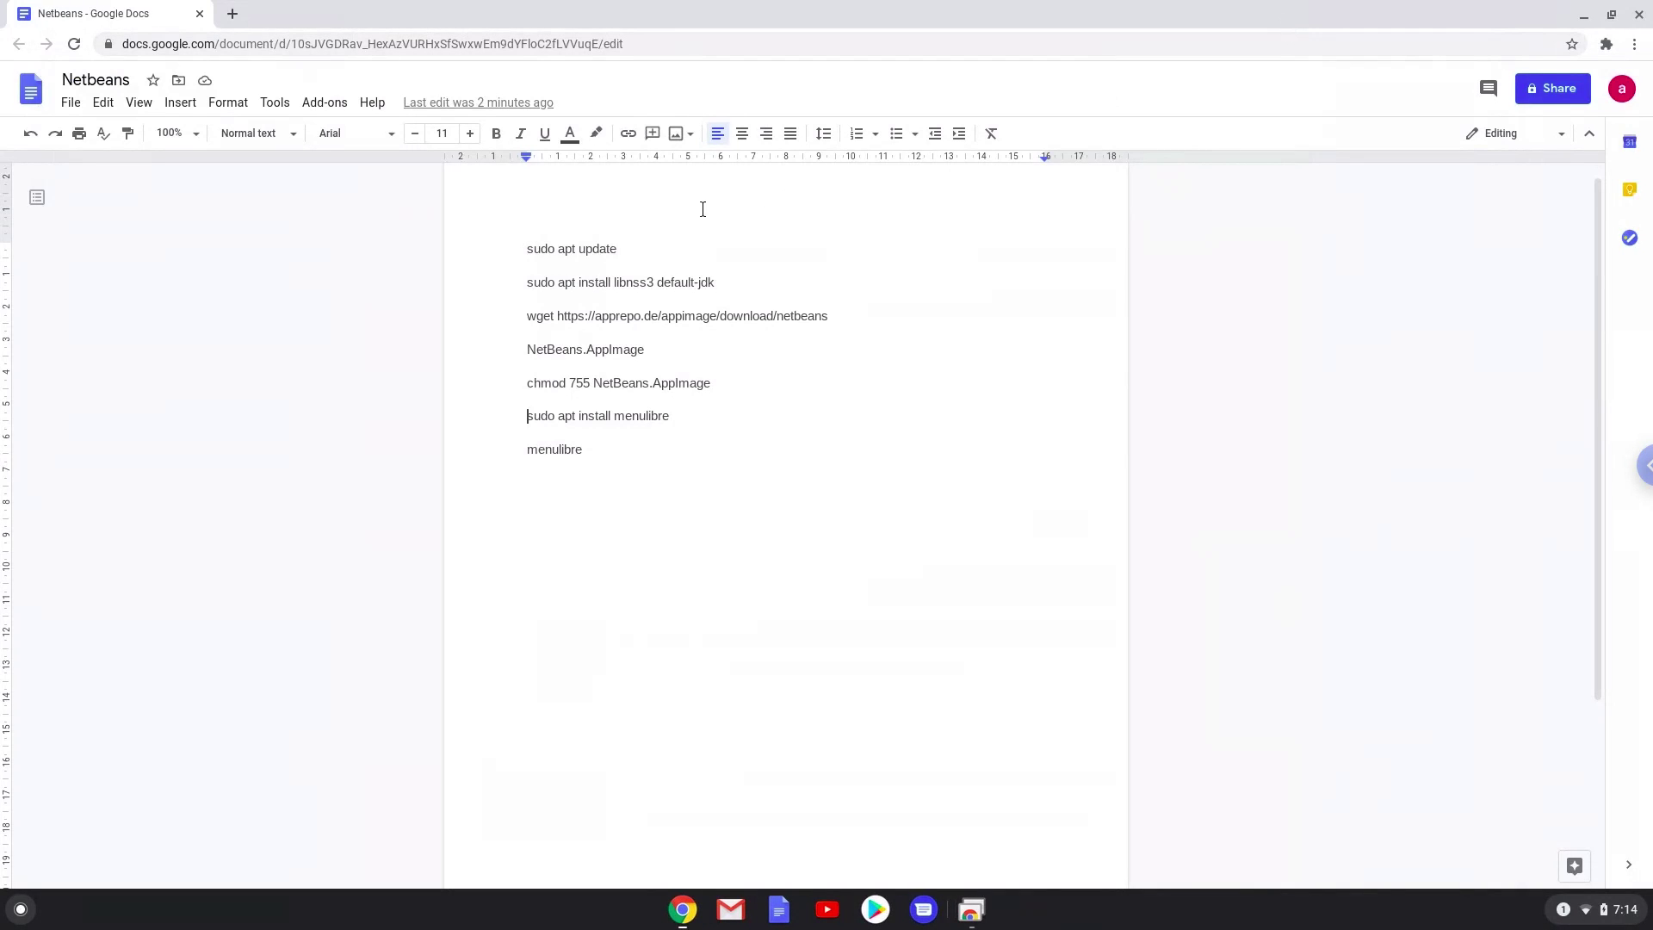
triple_click(599, 248)
right_click(600, 248)
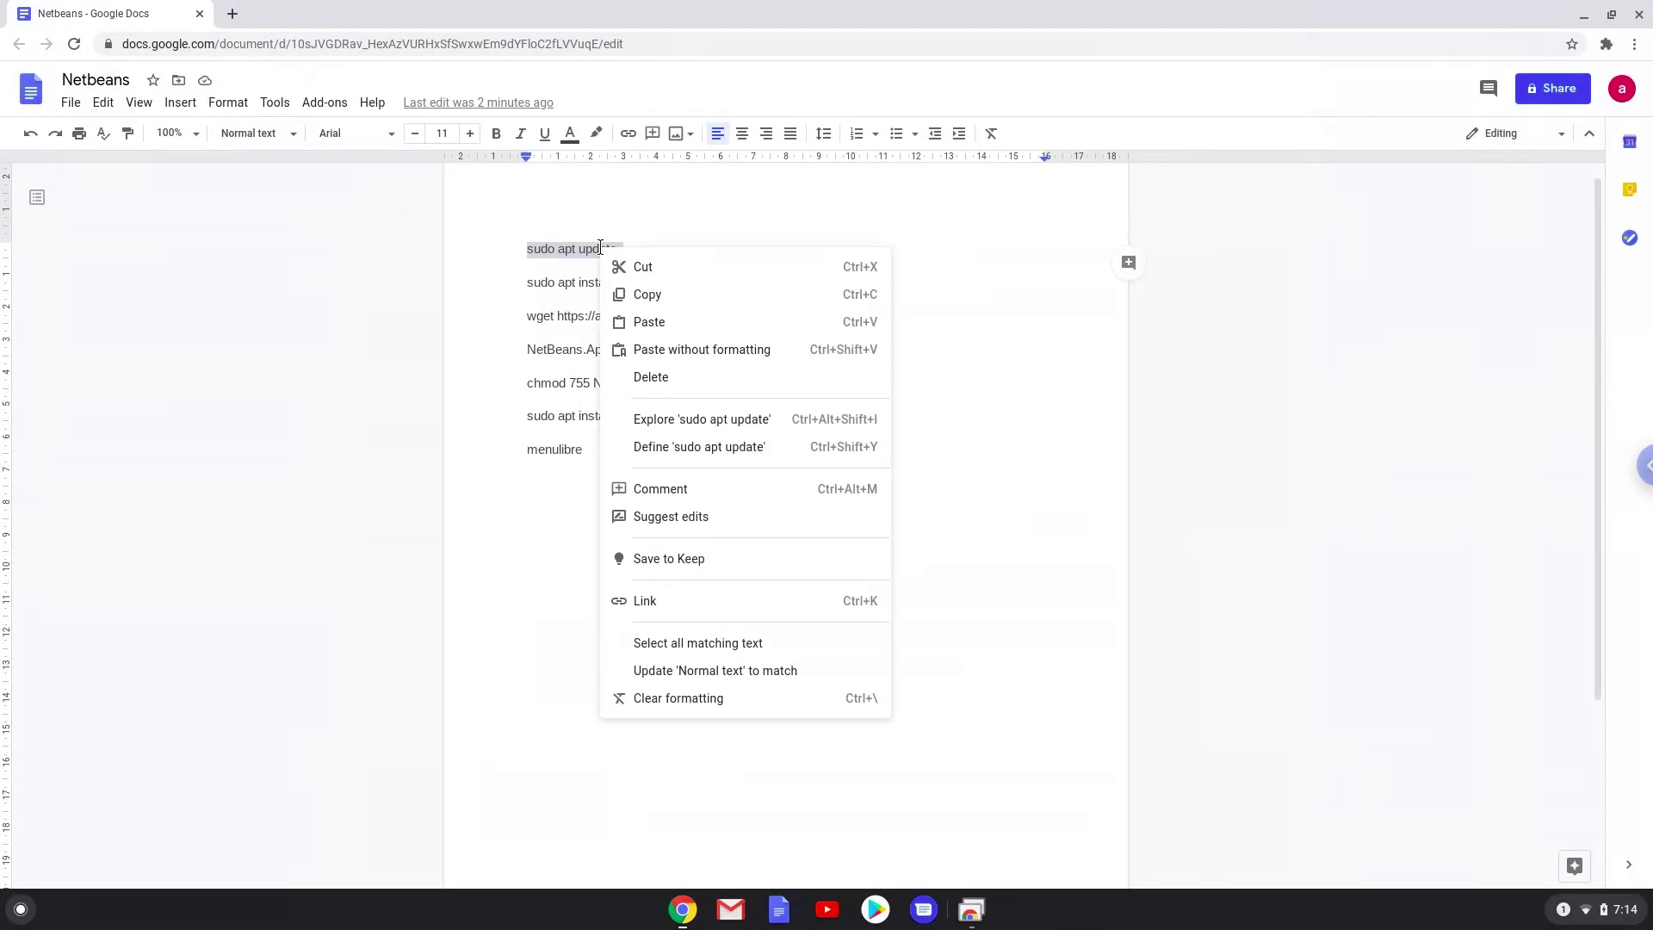
click(647, 291)
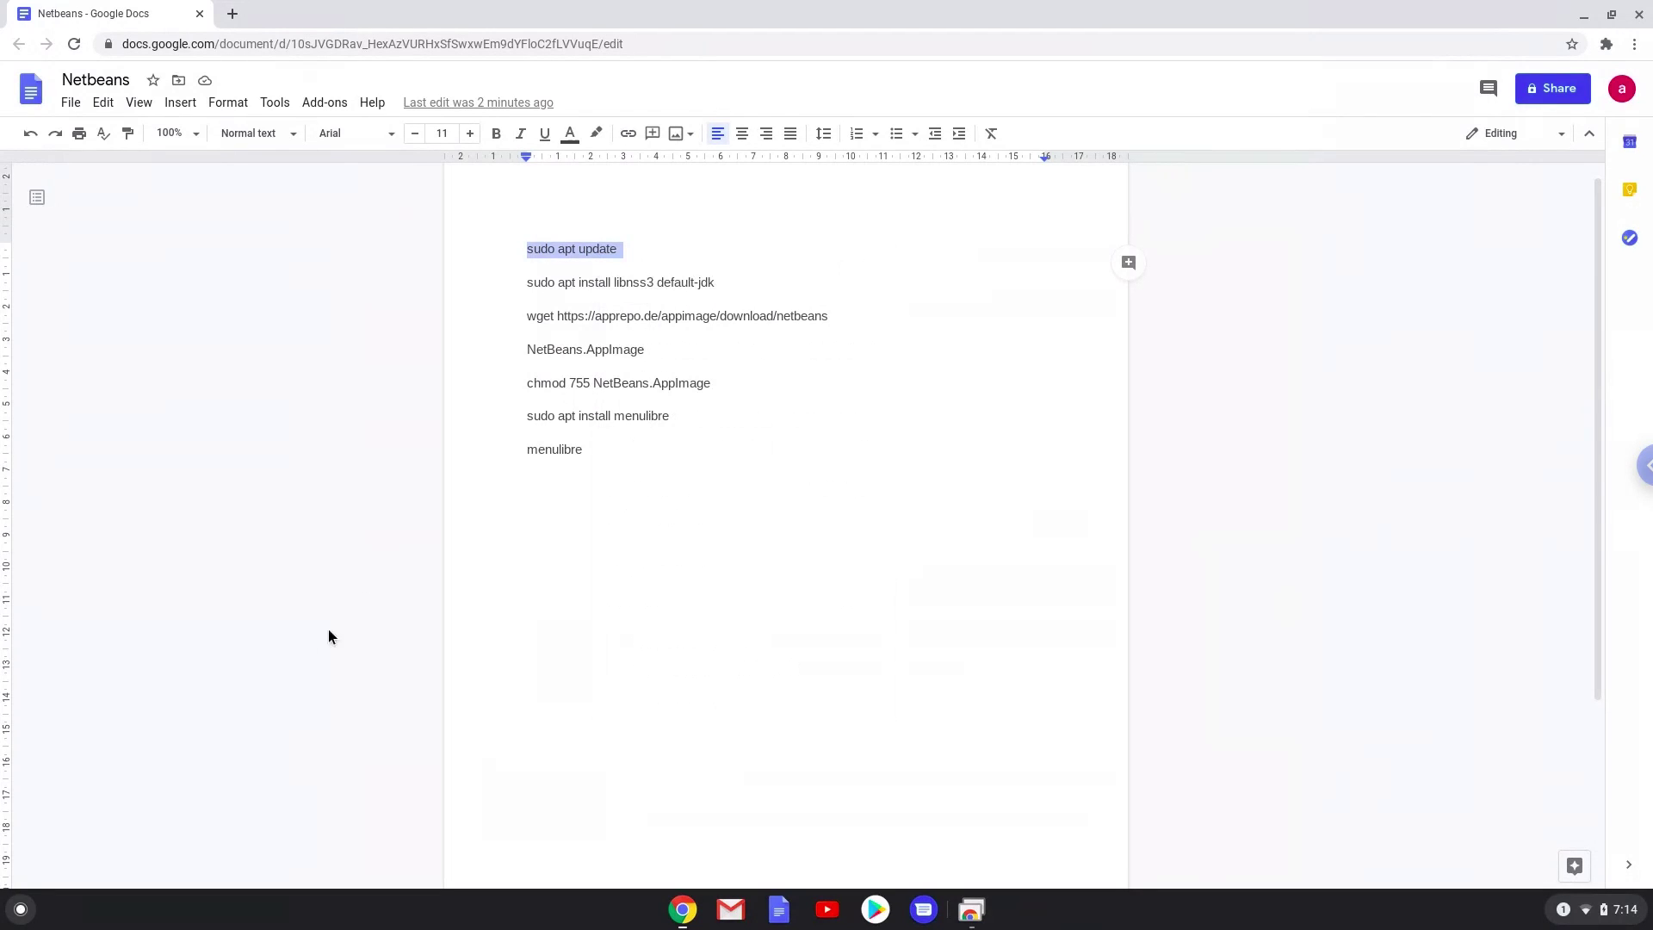
click(22, 908)
text(terminal)
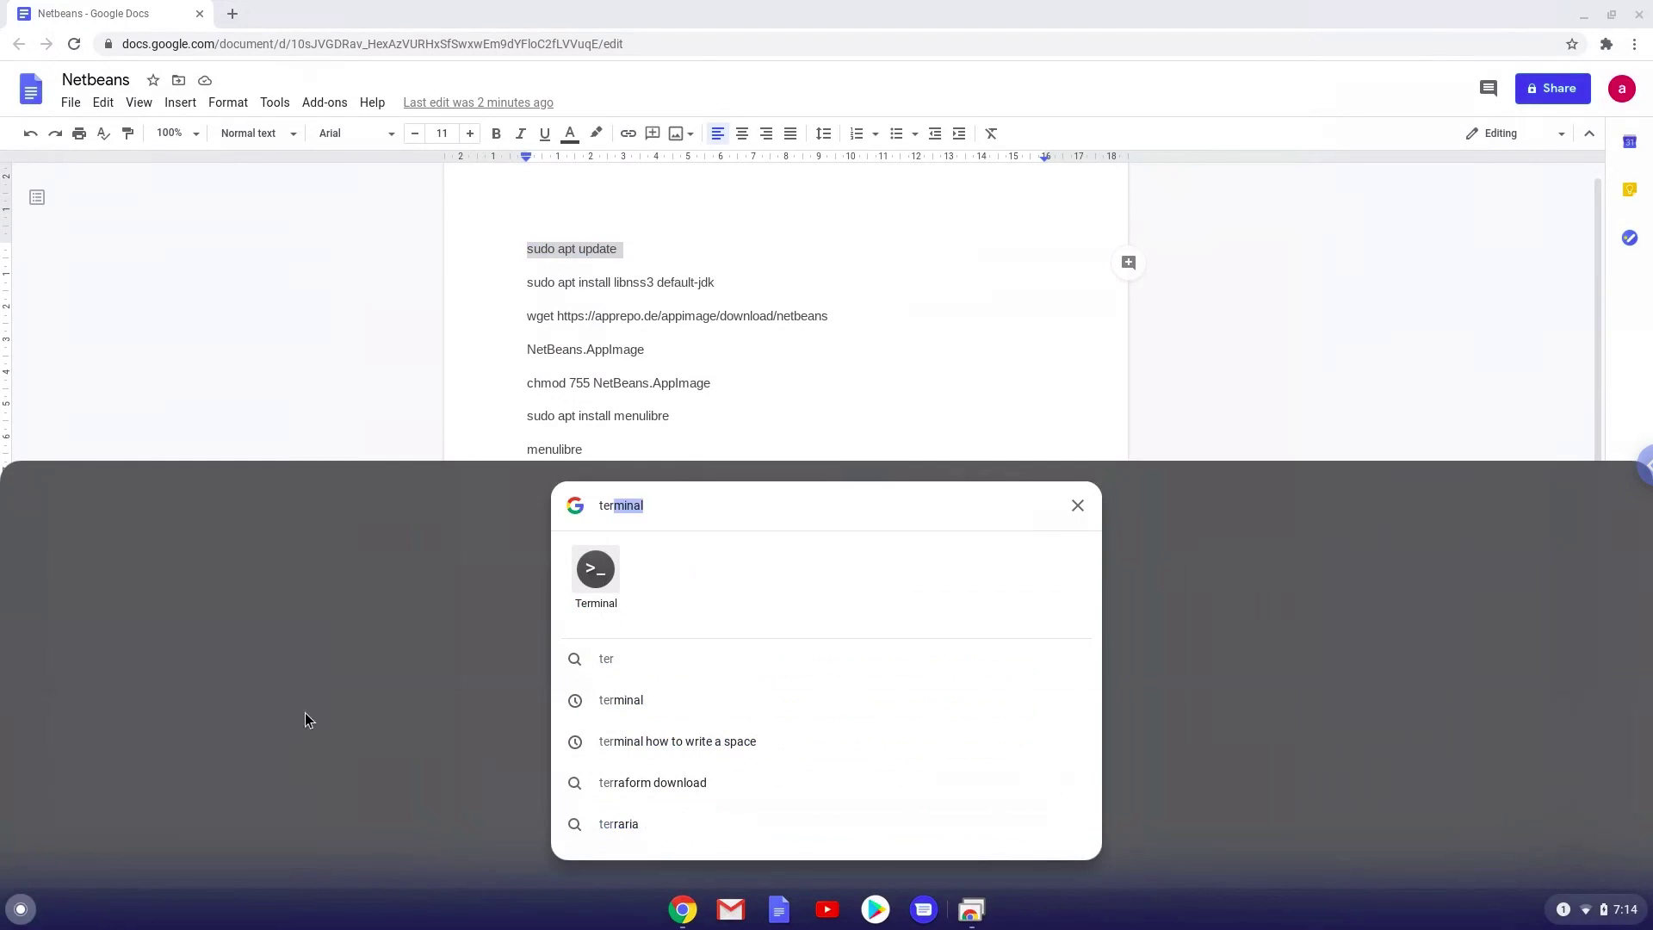
- Launch the Terminal app from the Launcher results
click(595, 571)
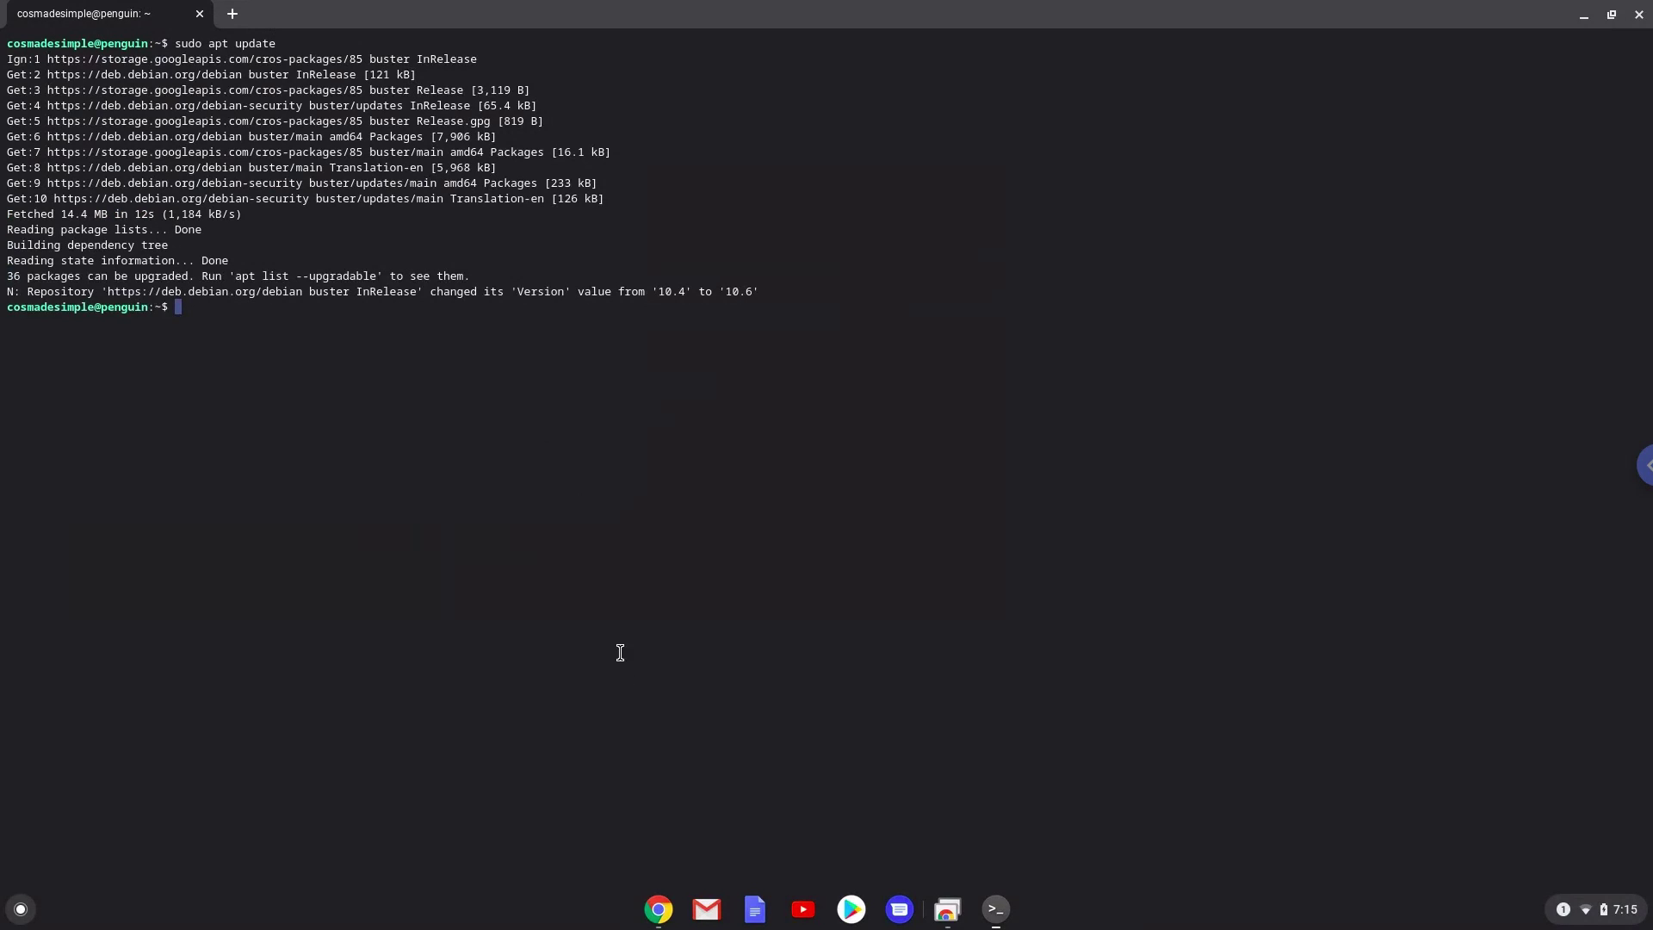
- Copy the 'sudo apt install libnss3 default-jdk' line from the notes and return to the terminal
click(659, 908)
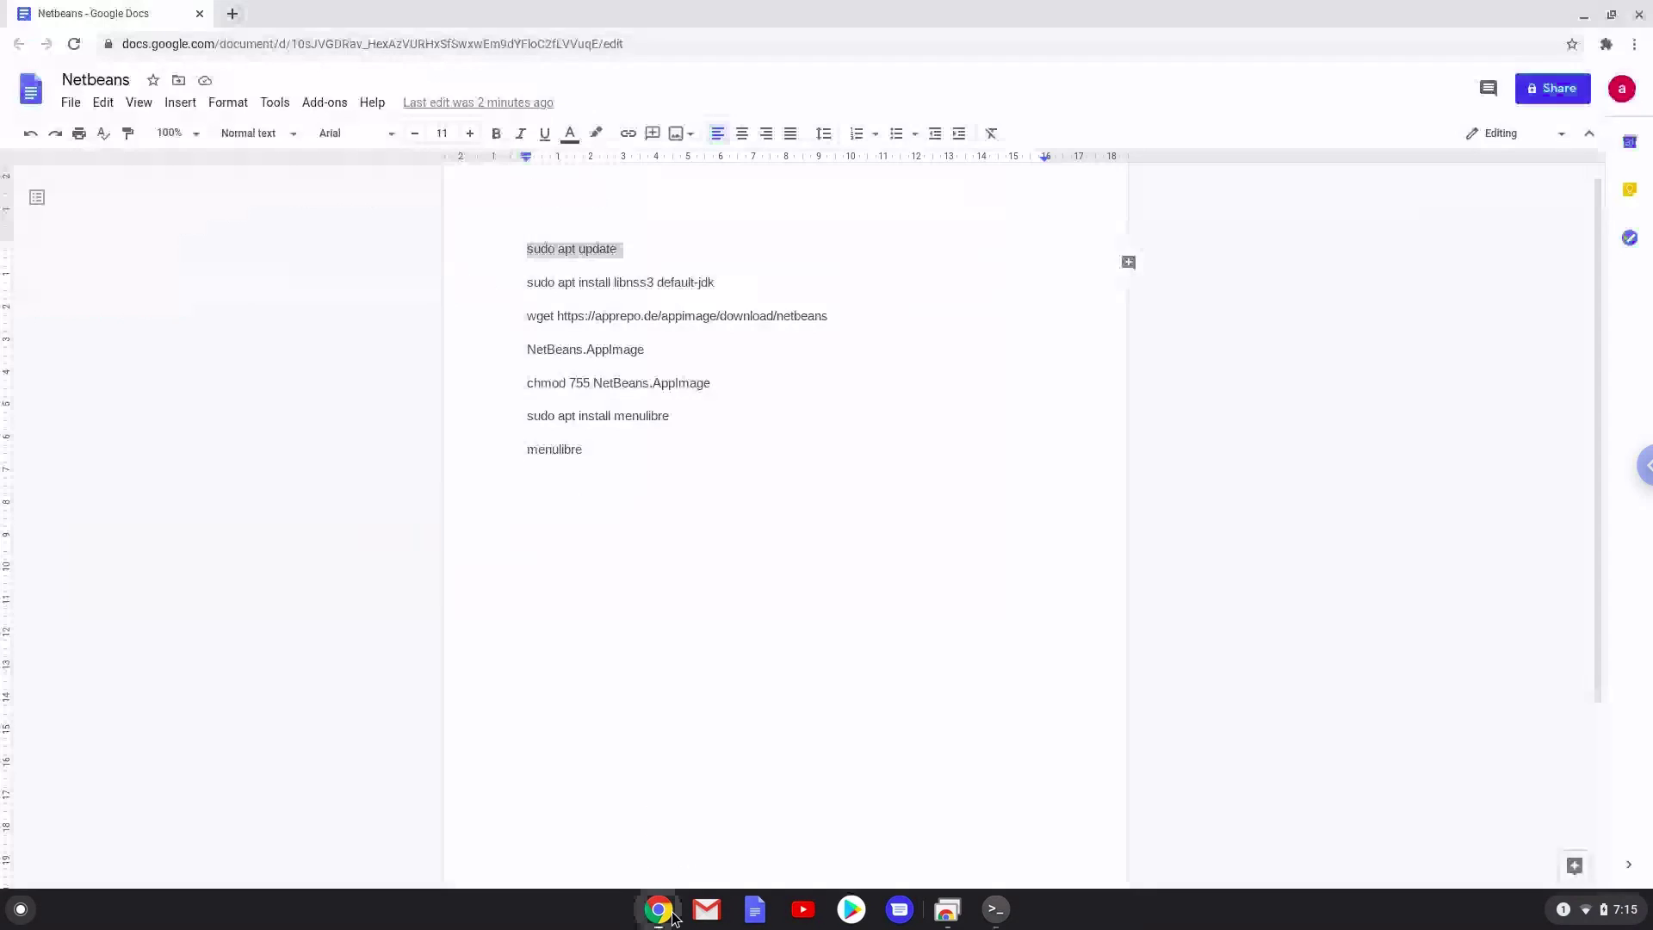
click(540, 284)
double_click(539, 283)
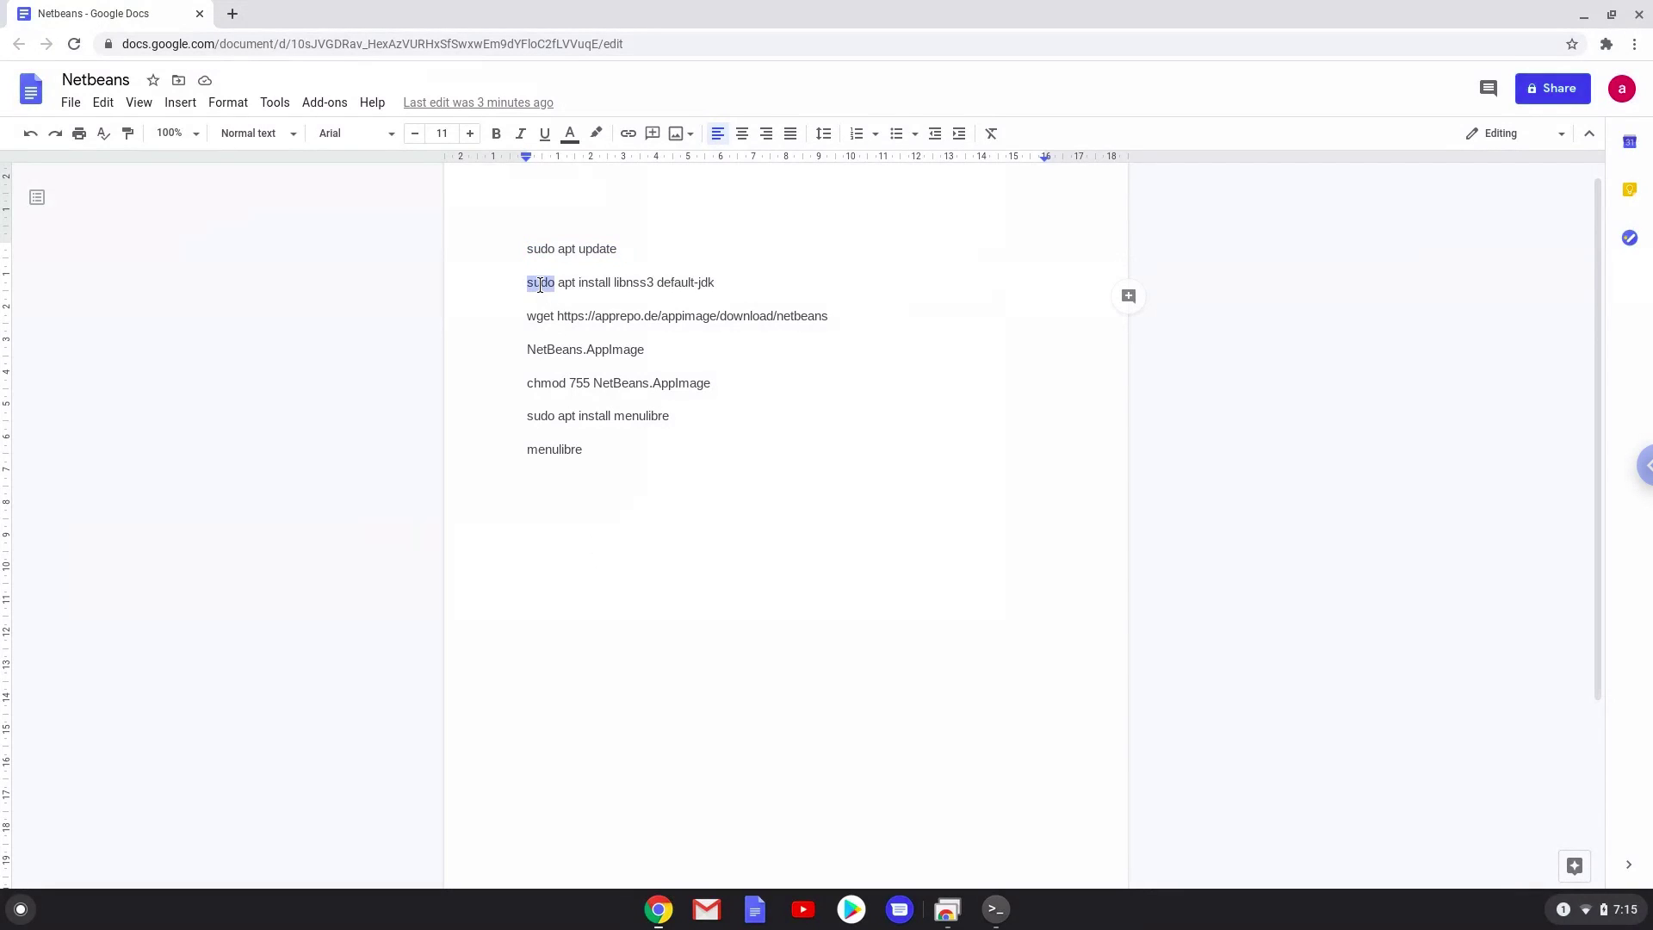
click(541, 285)
triple_click(541, 286)
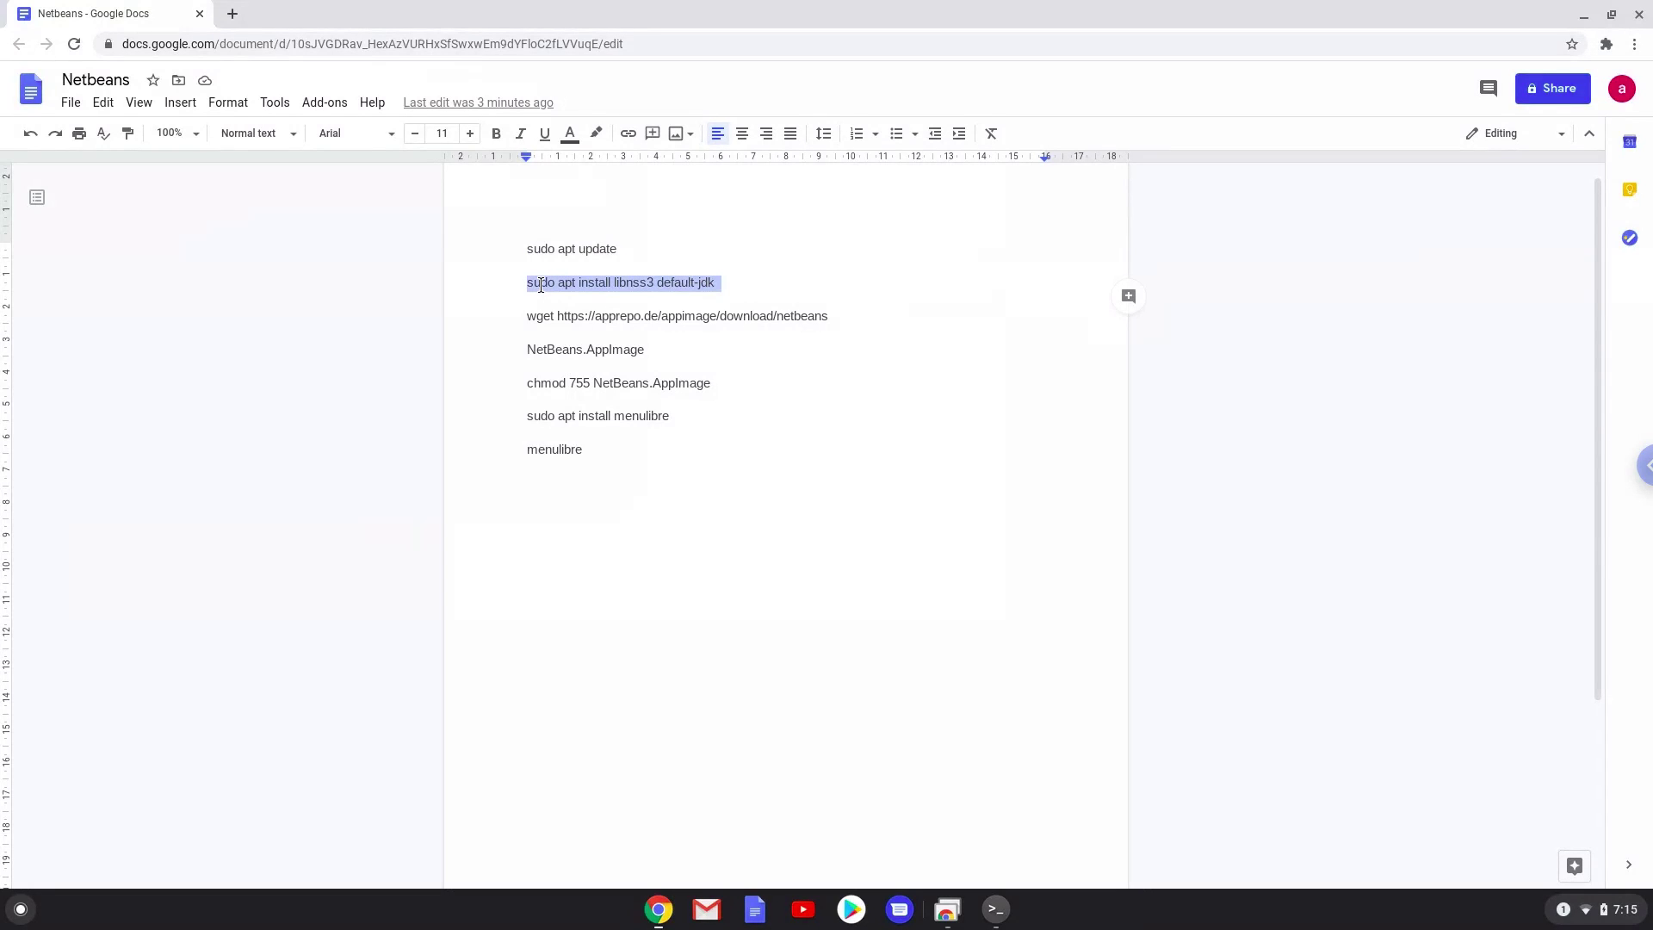
right_click(540, 286)
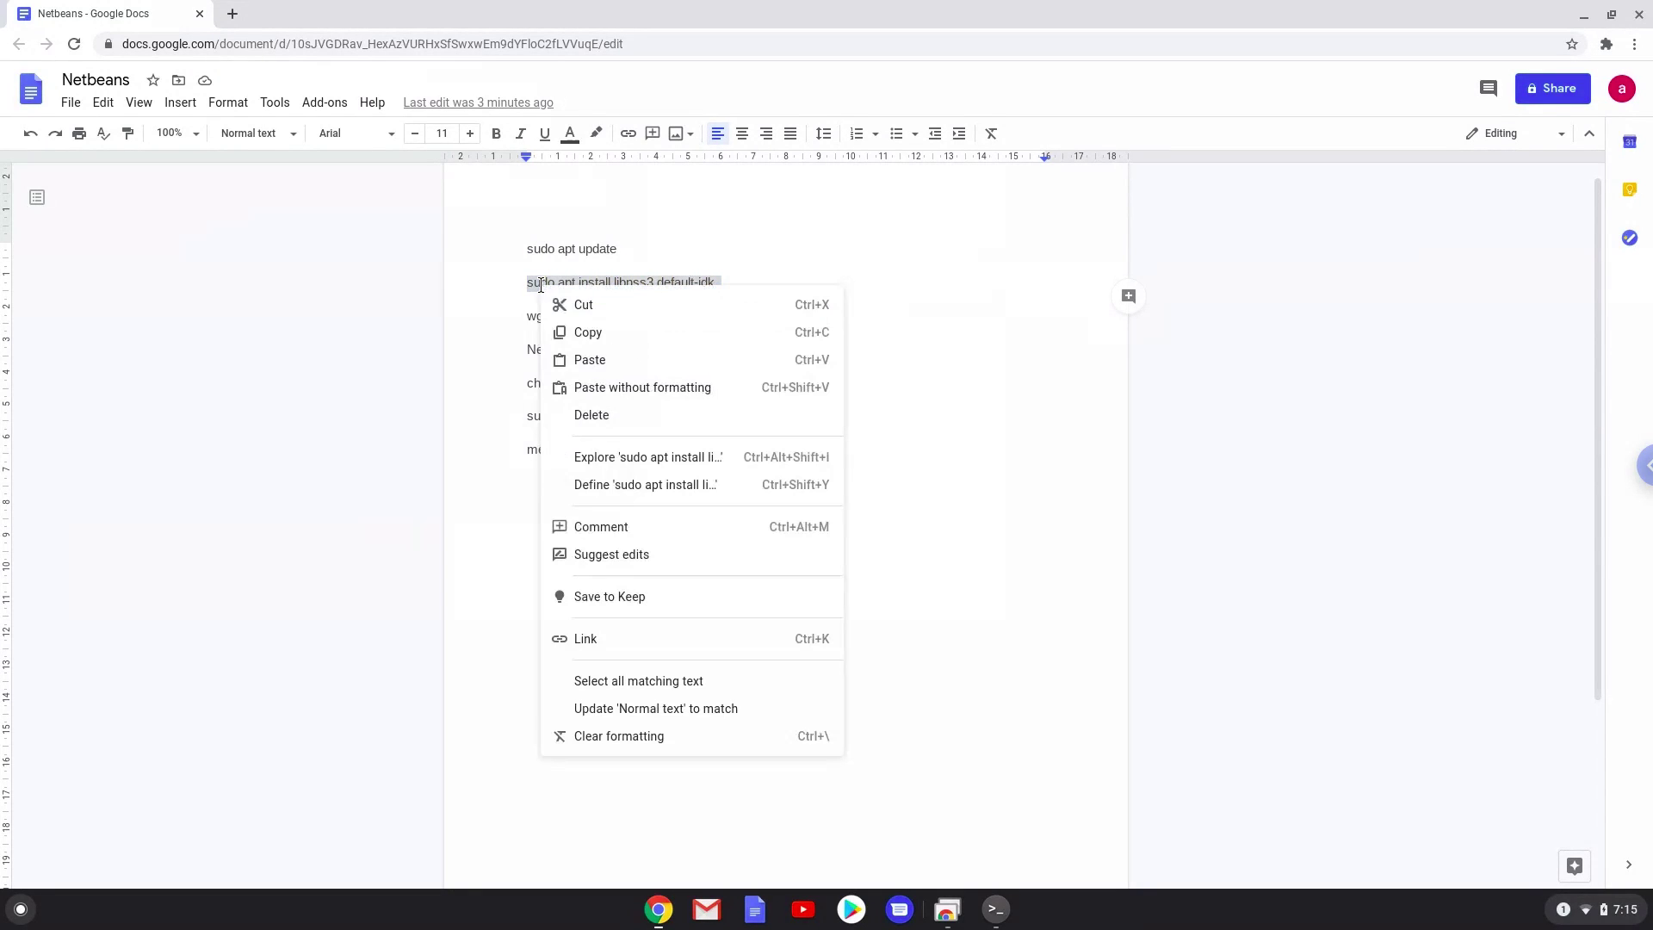
click(582, 333)
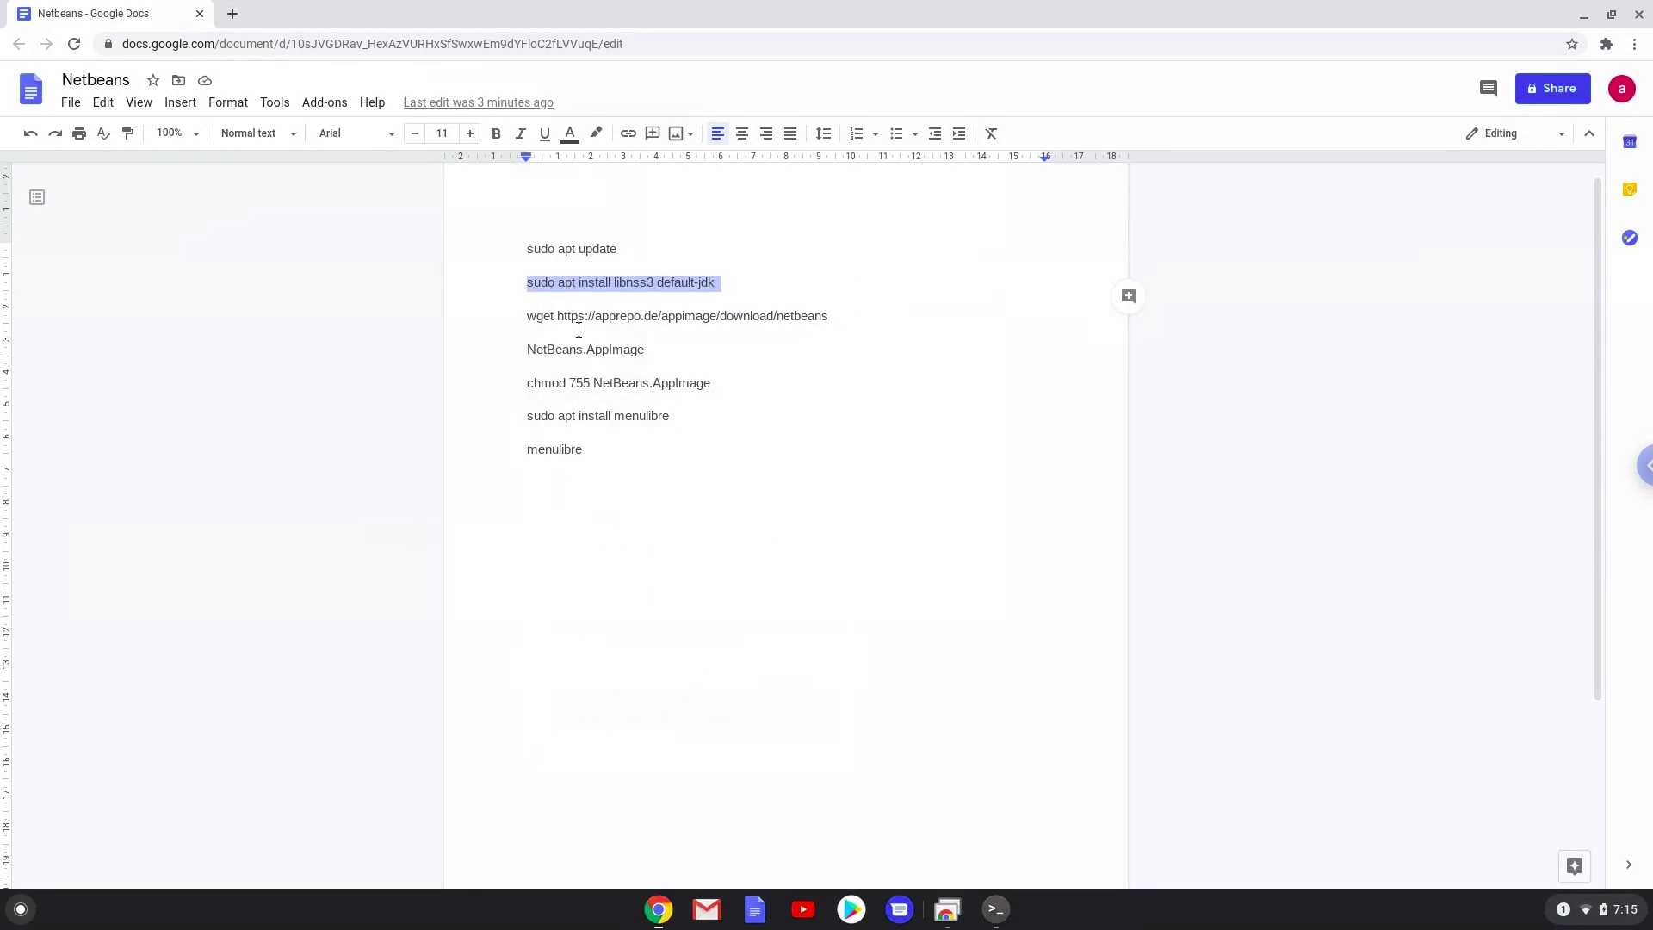
click(996, 910)
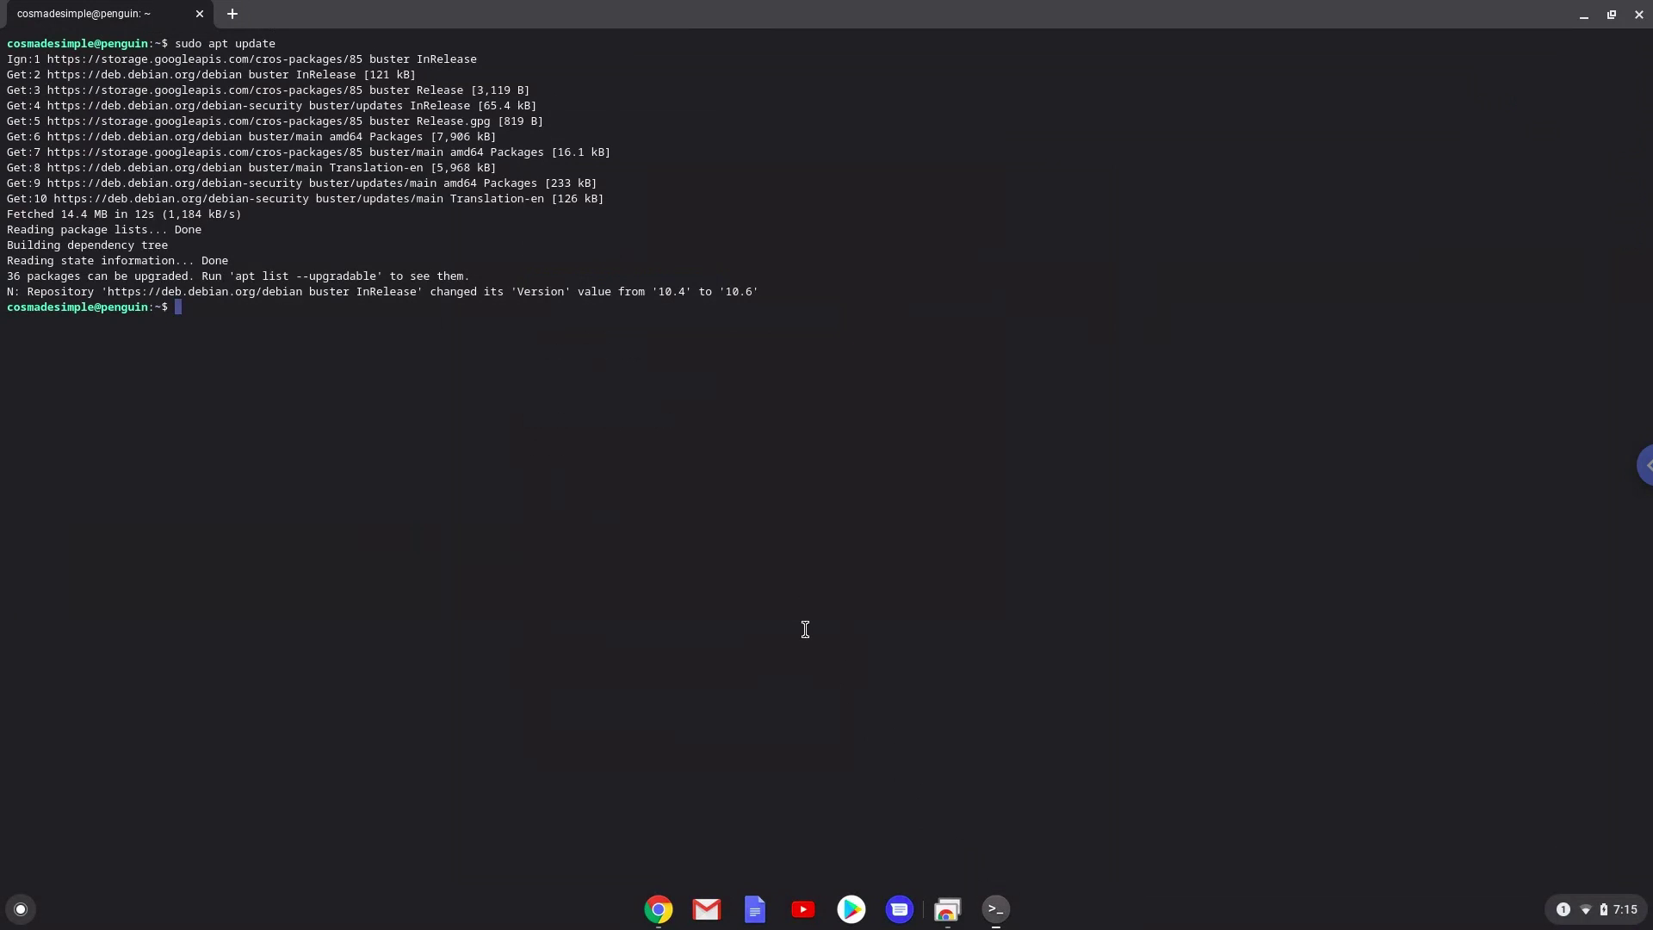
- Run the pasted libnss3 default-jdk install command and agree to continue at the Y/n prompt
key(ctrl+shift+v)
key(Return)
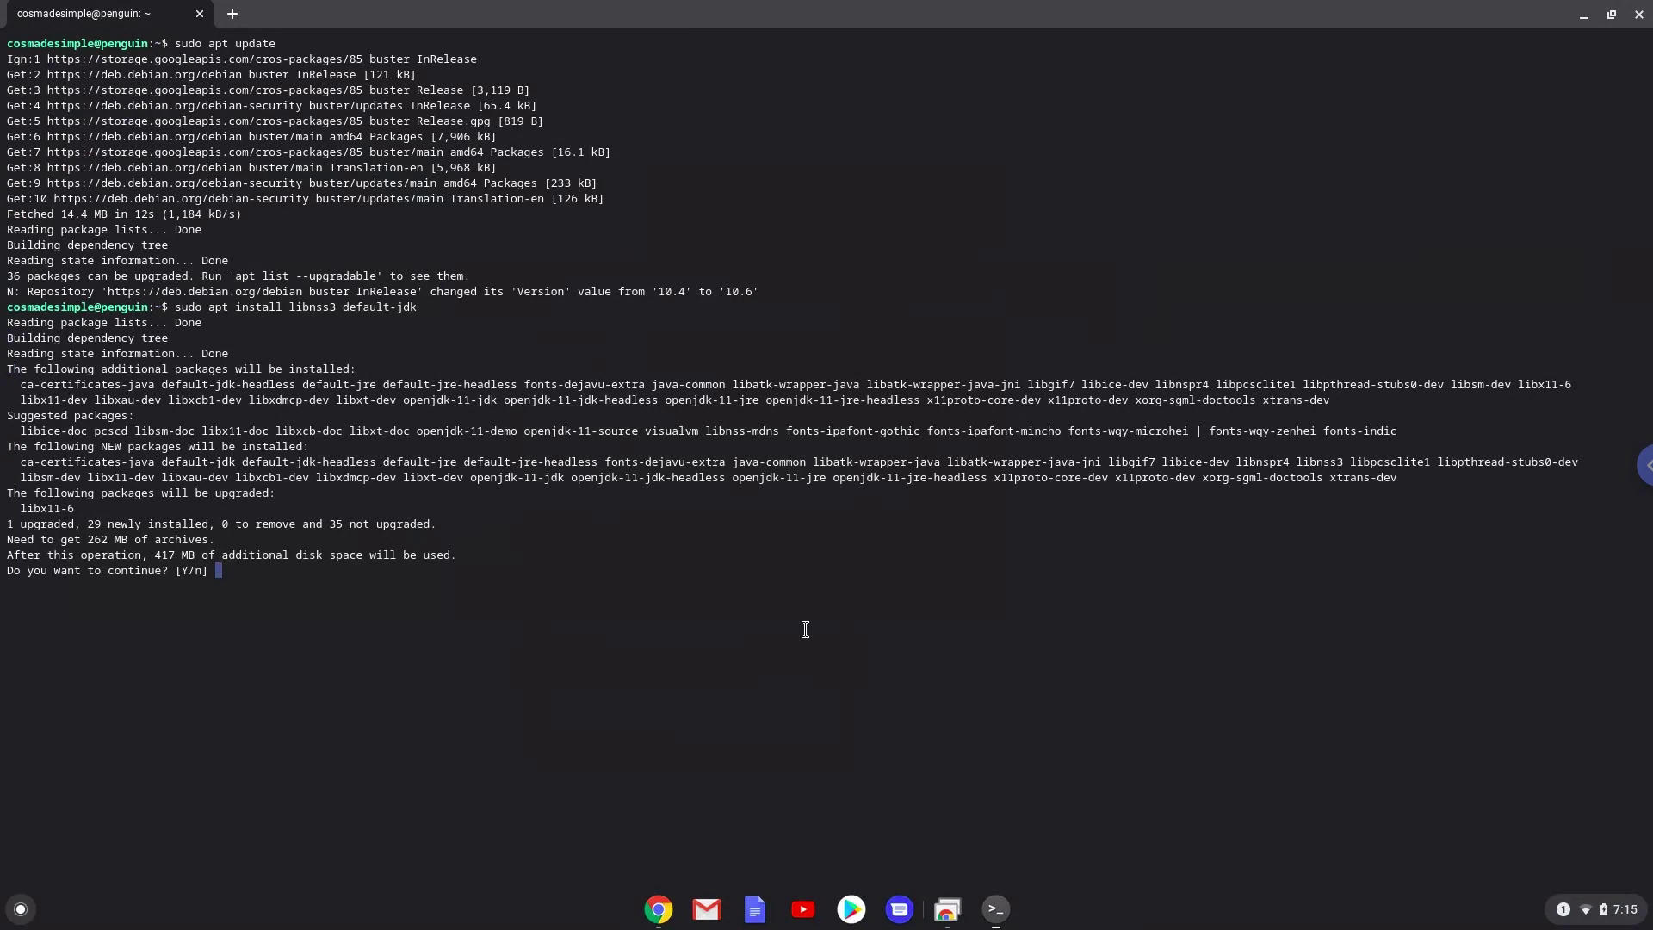
key(Return)
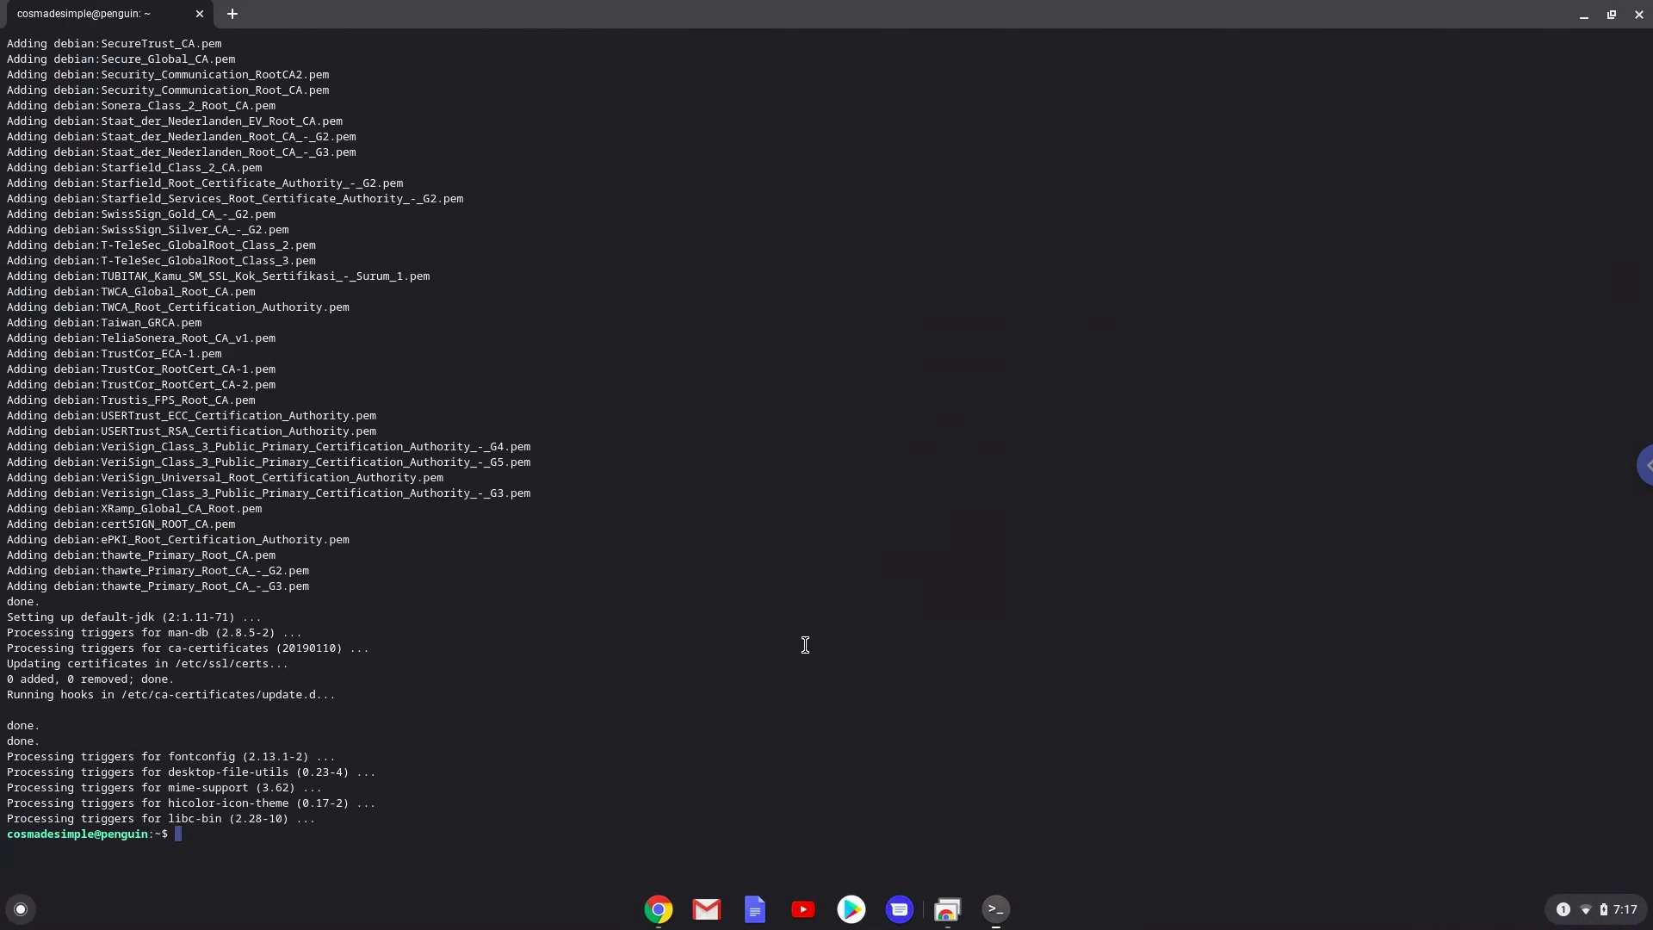
- Copy the wget netbeans download line from the notes and return to the terminal
click(659, 910)
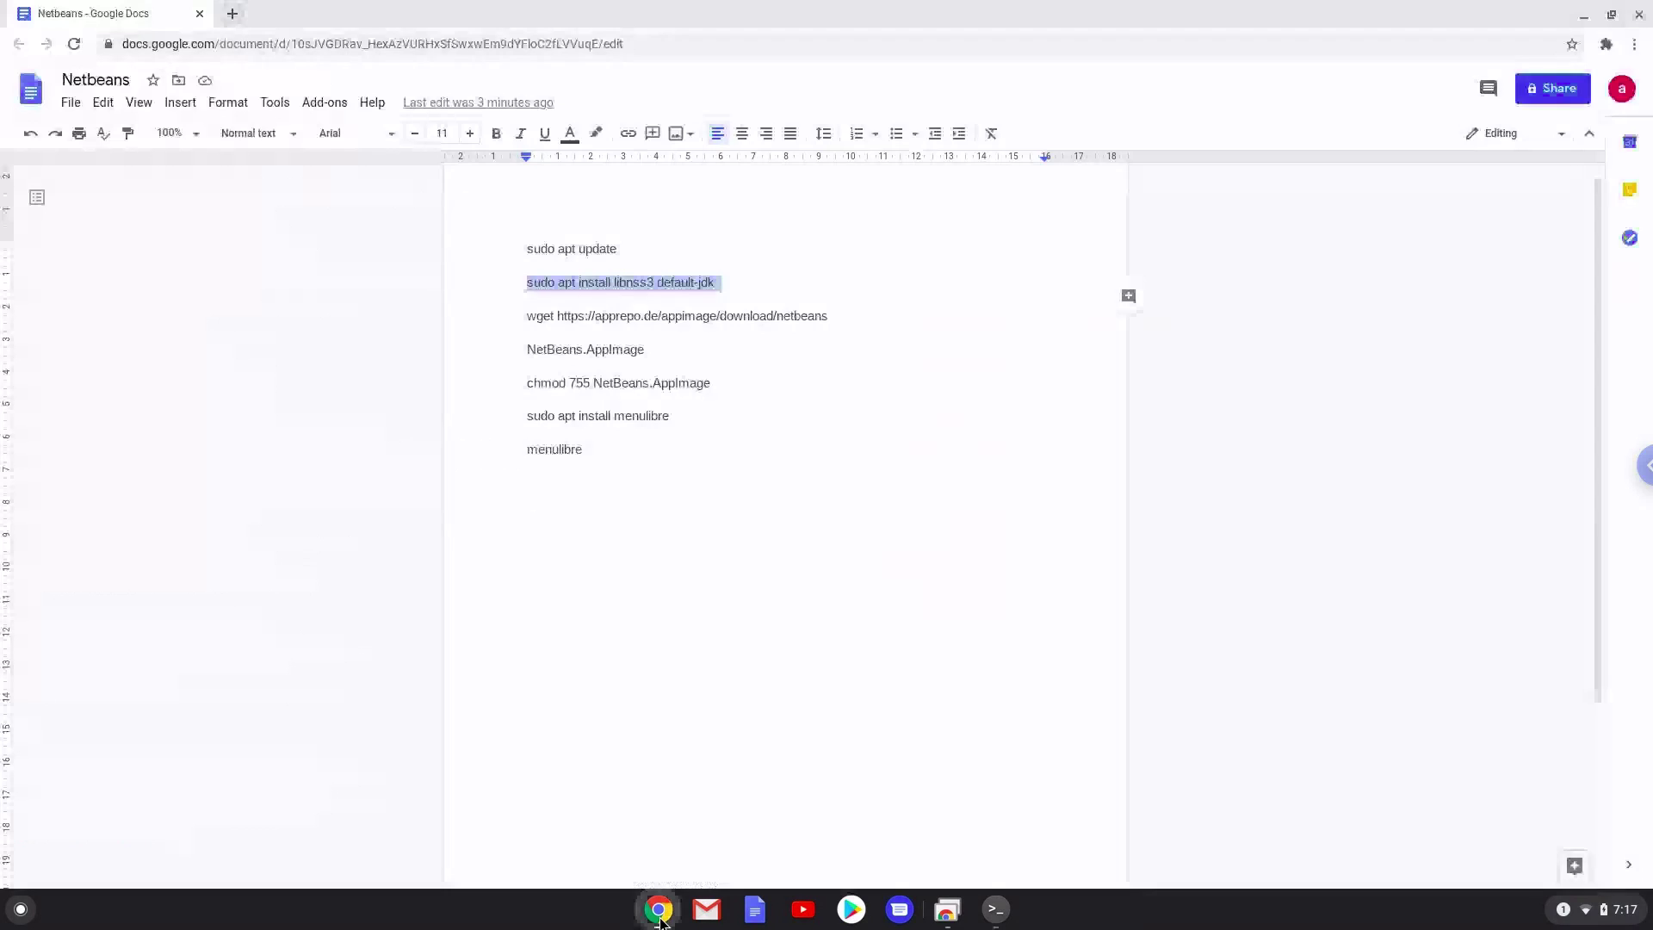
triple_click(625, 315)
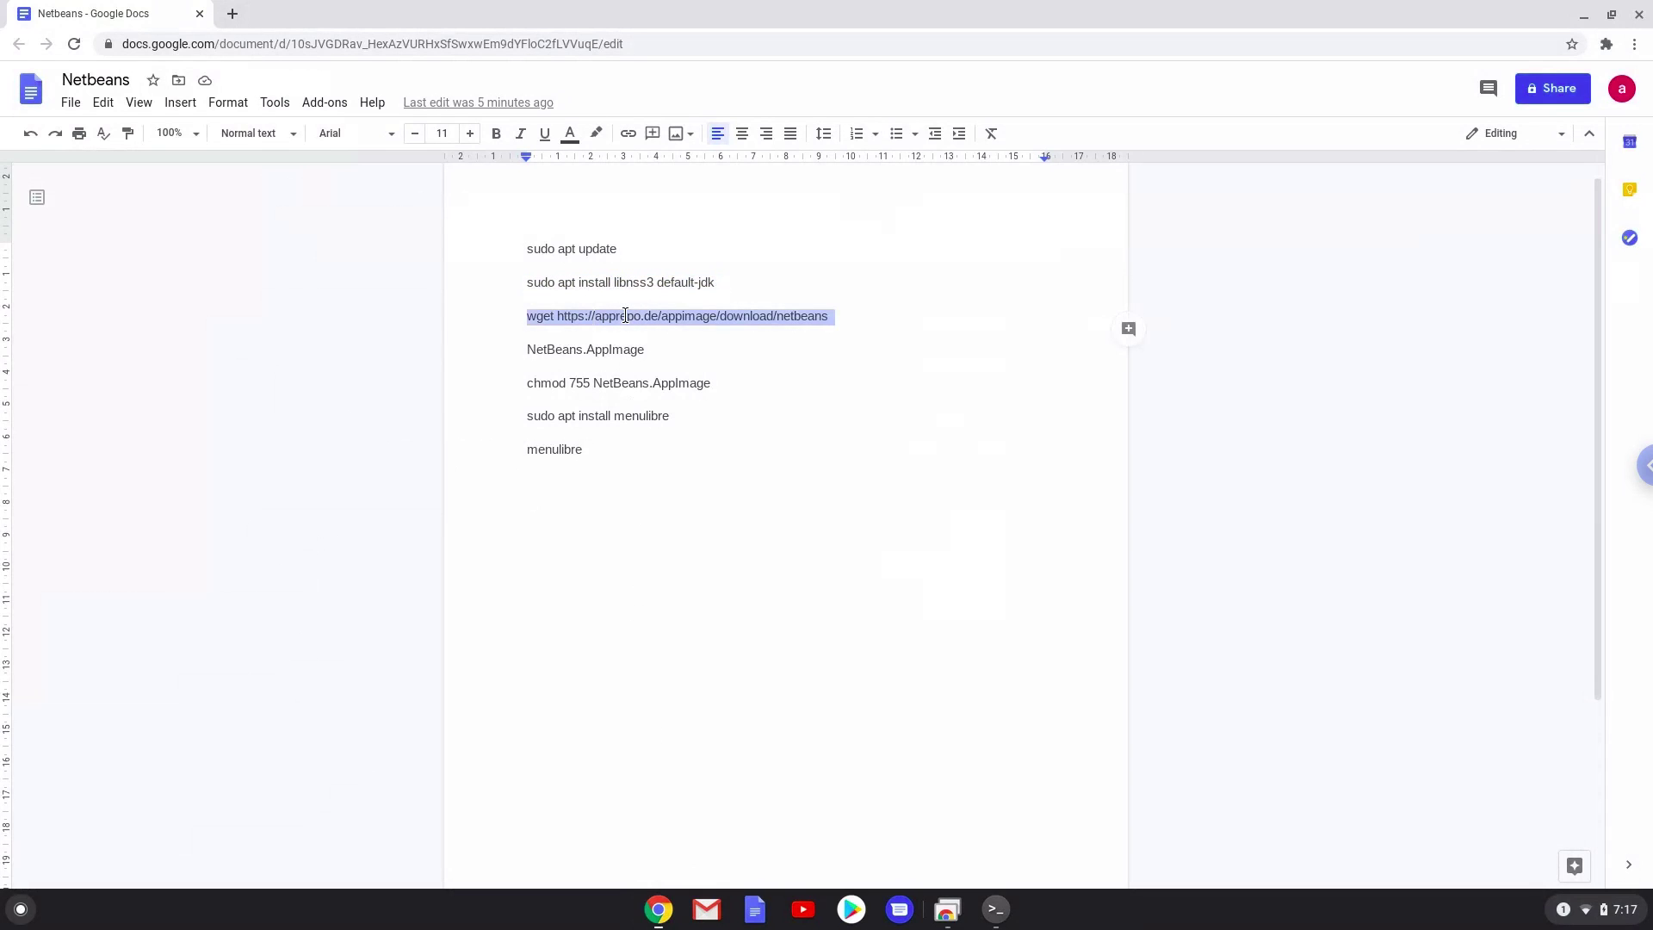
right_click(625, 316)
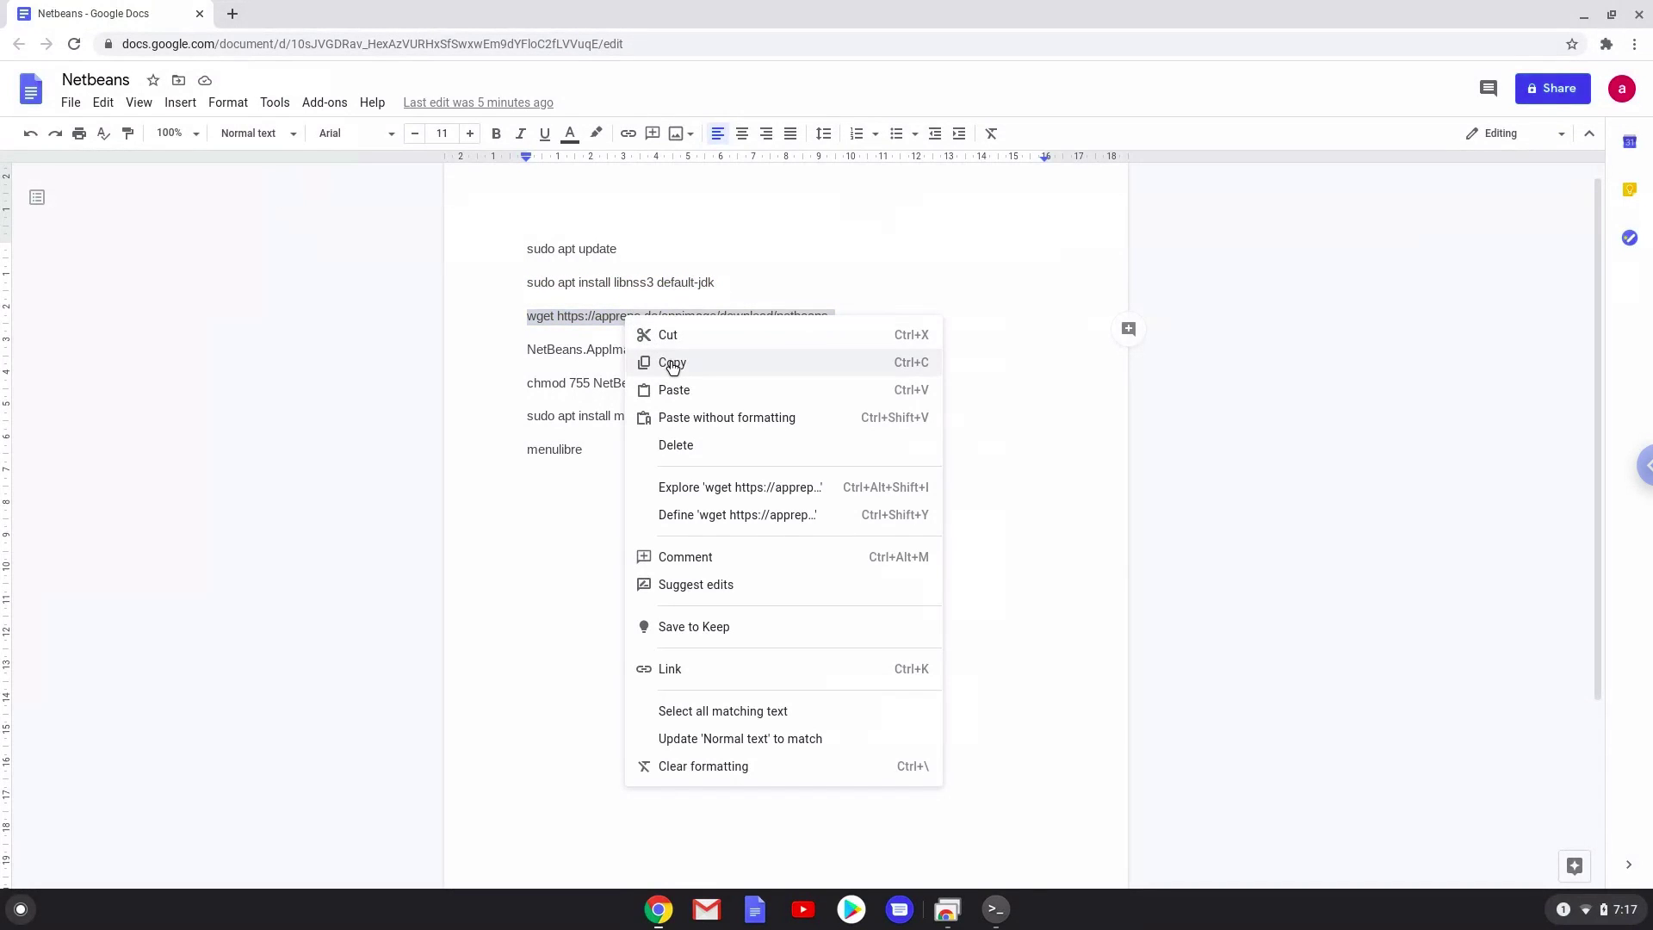
click(672, 363)
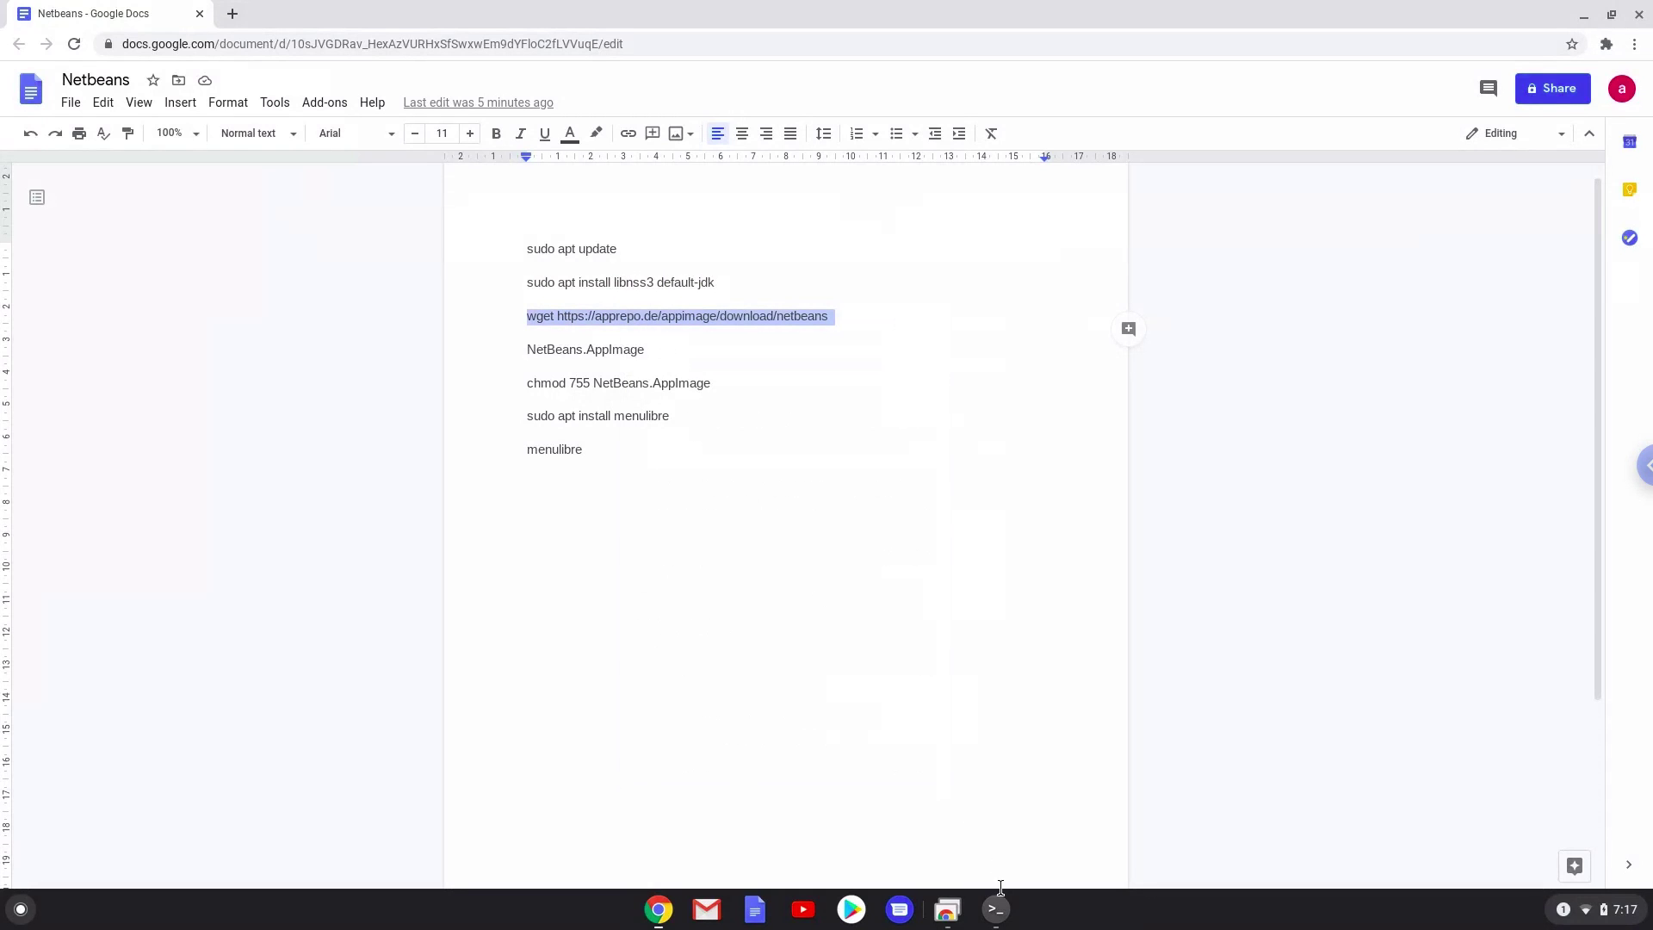
click(997, 909)
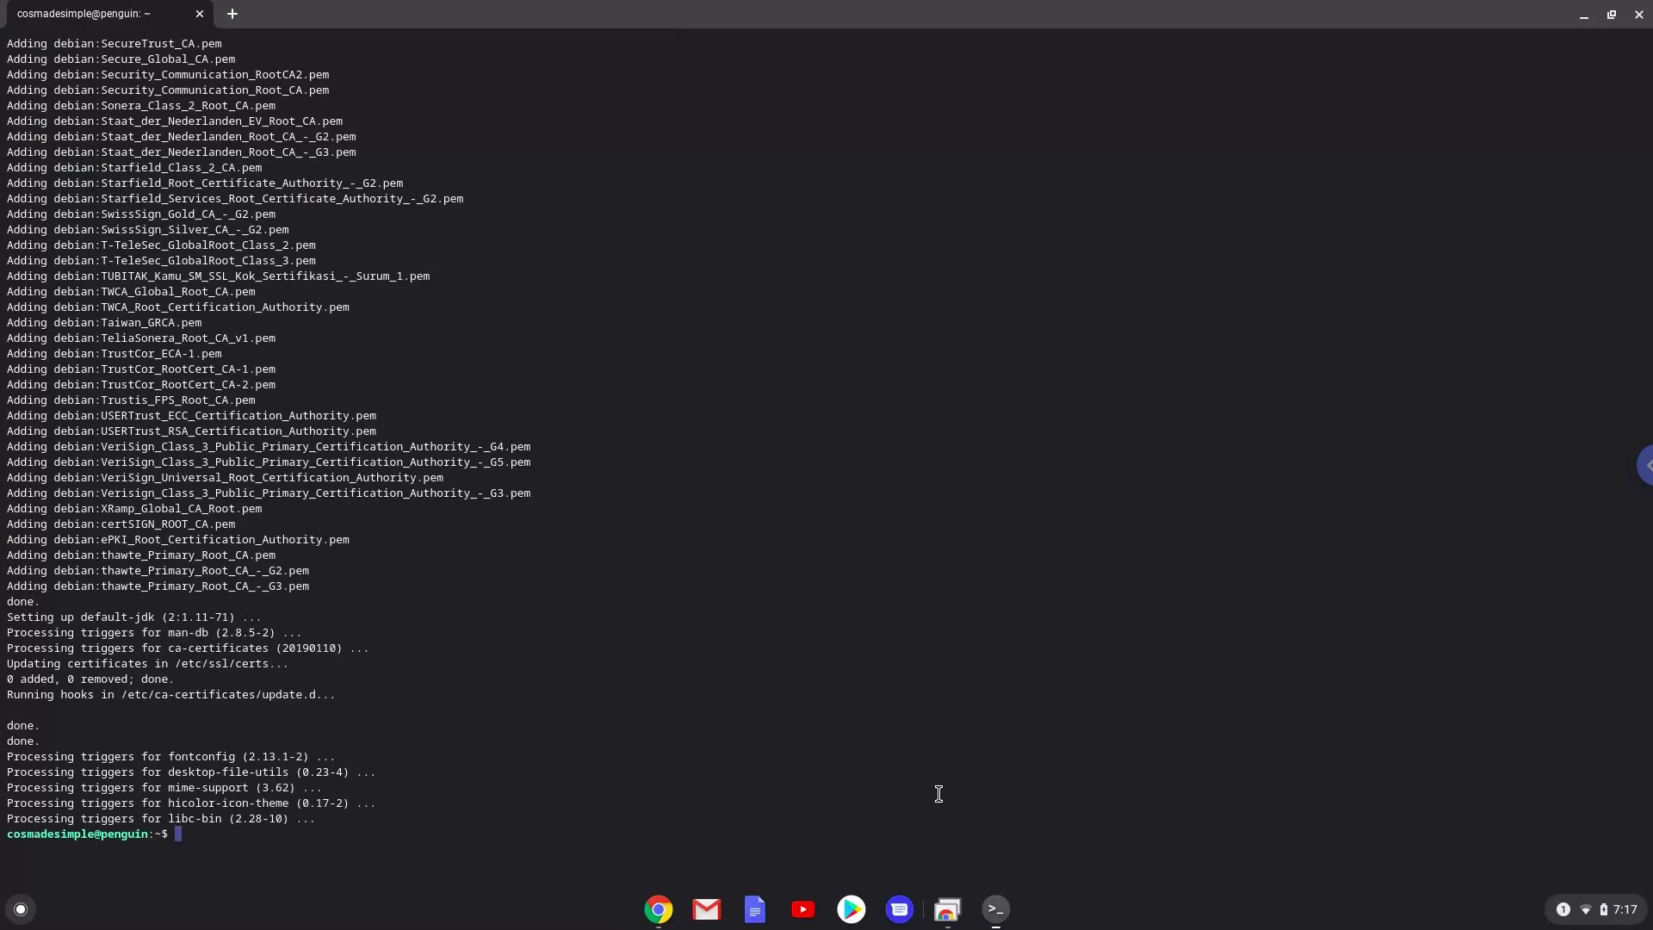
- Run the pasted wget command to download the NetBeans AppImage as 'netbeans'
key(ctrl+shift+v)
key(Return)
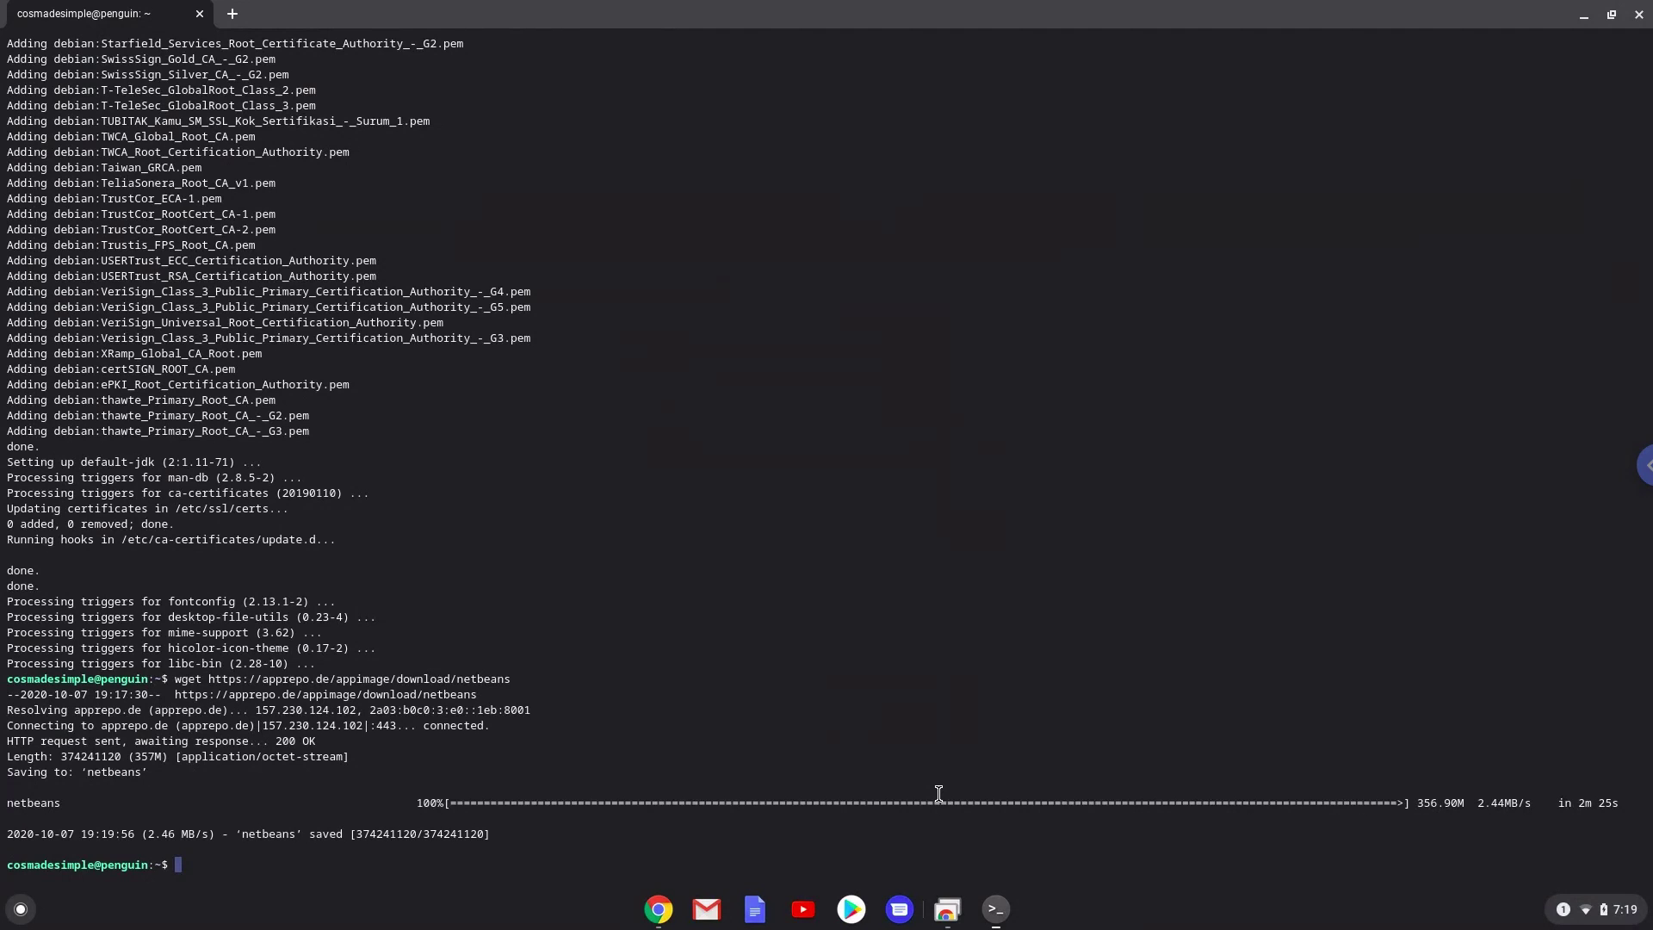
- Copy the 'NetBeans.AppImage' line from the notes and expand the launcher to the full app grid
click(659, 912)
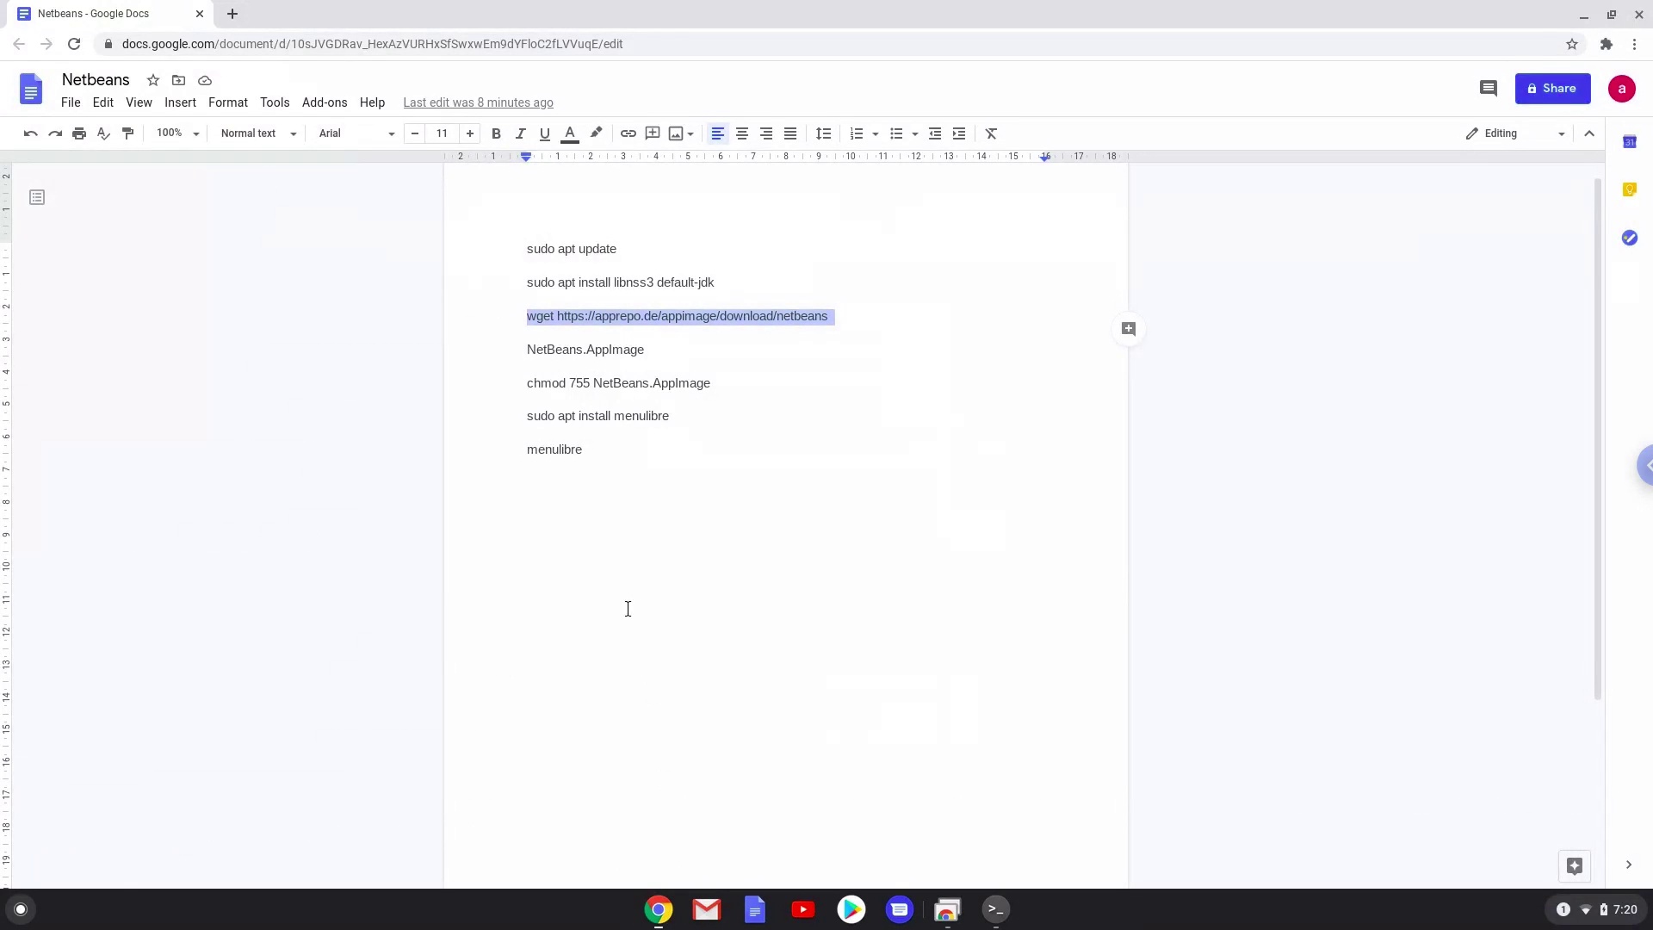
triple_click(561, 345)
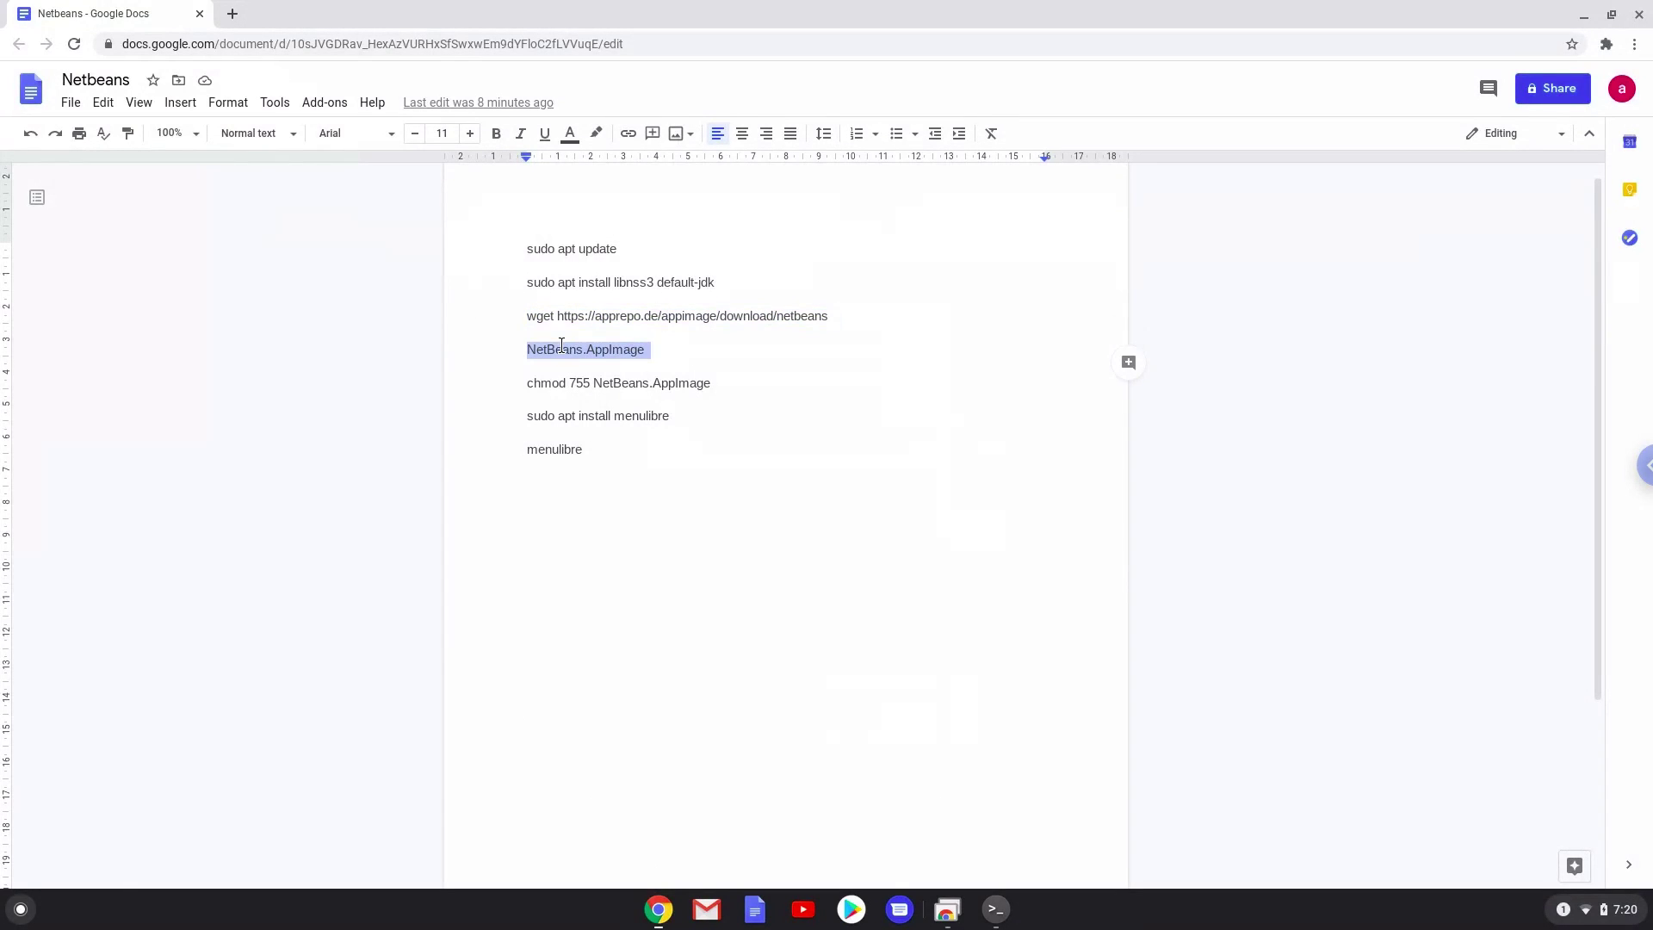
right_click(560, 343)
click(609, 395)
click(24, 909)
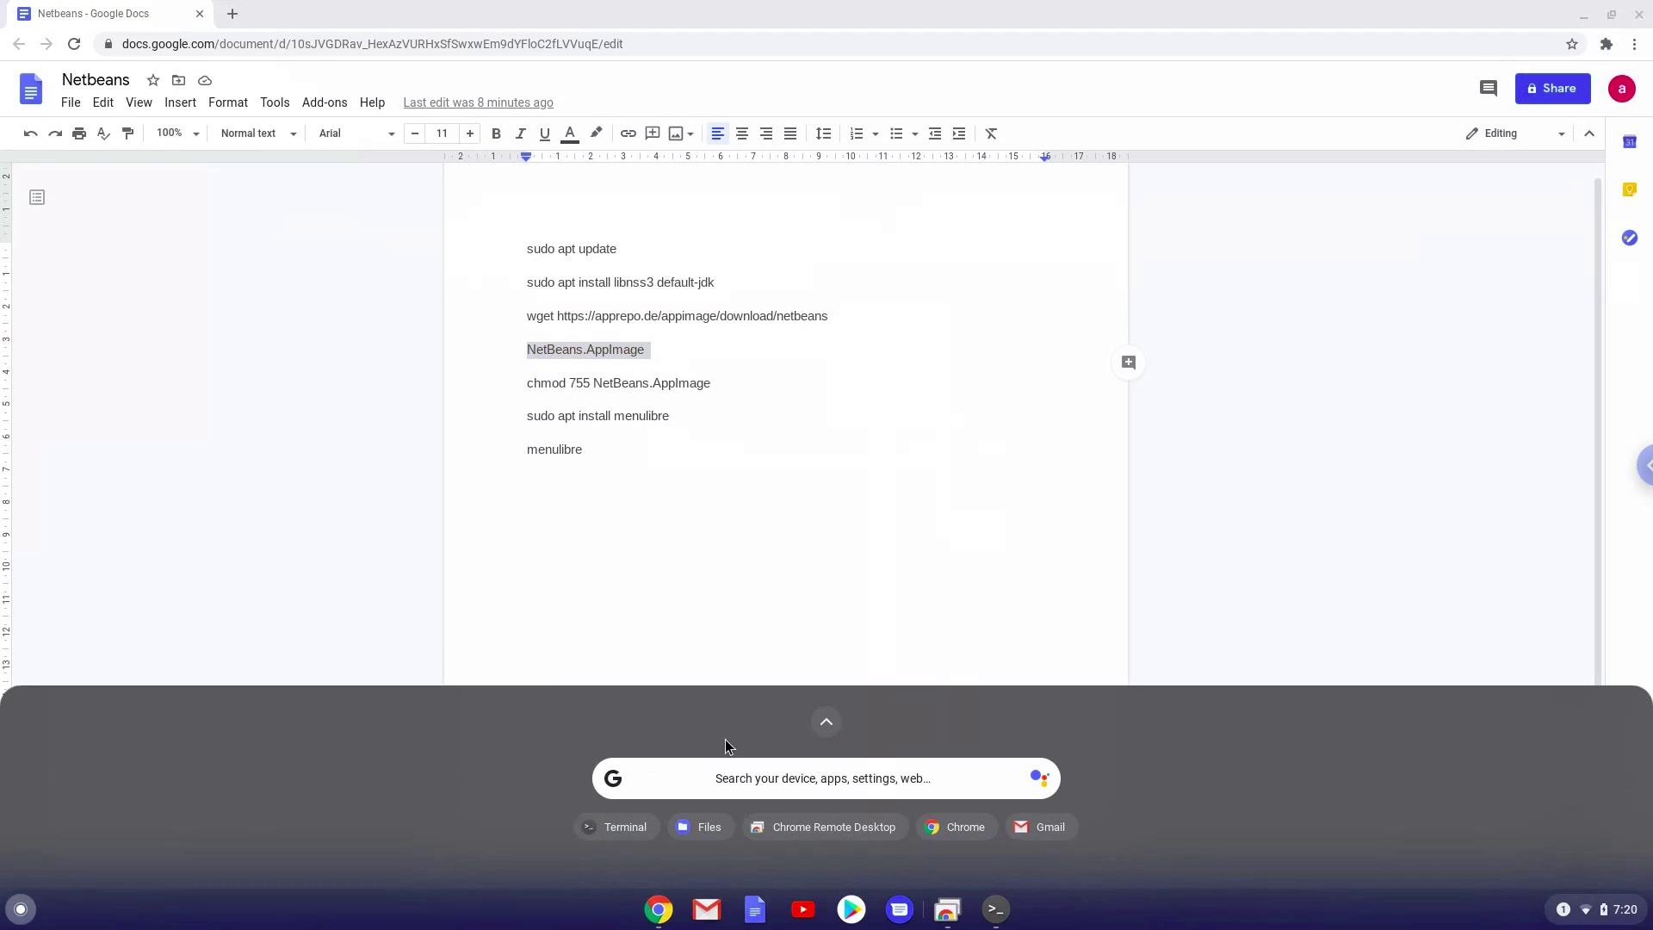
click(818, 725)
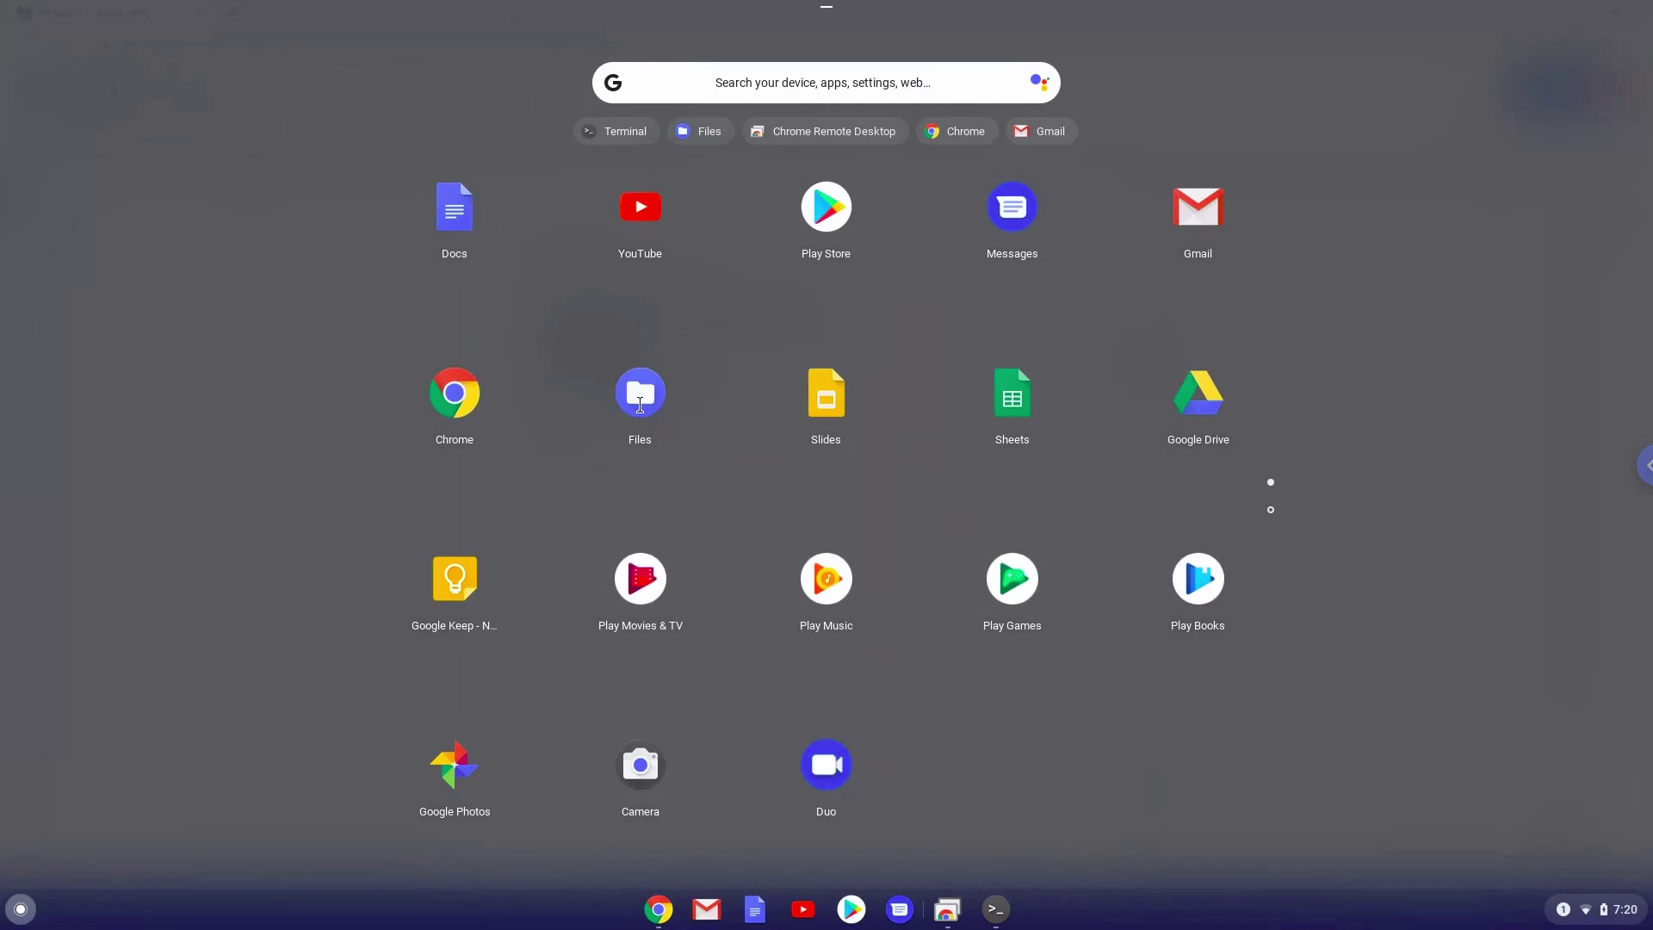
- In Files > Linux files, rename 'netbeans' to 'NetBeans.AppImage' by pasting, then close Files
click(639, 405)
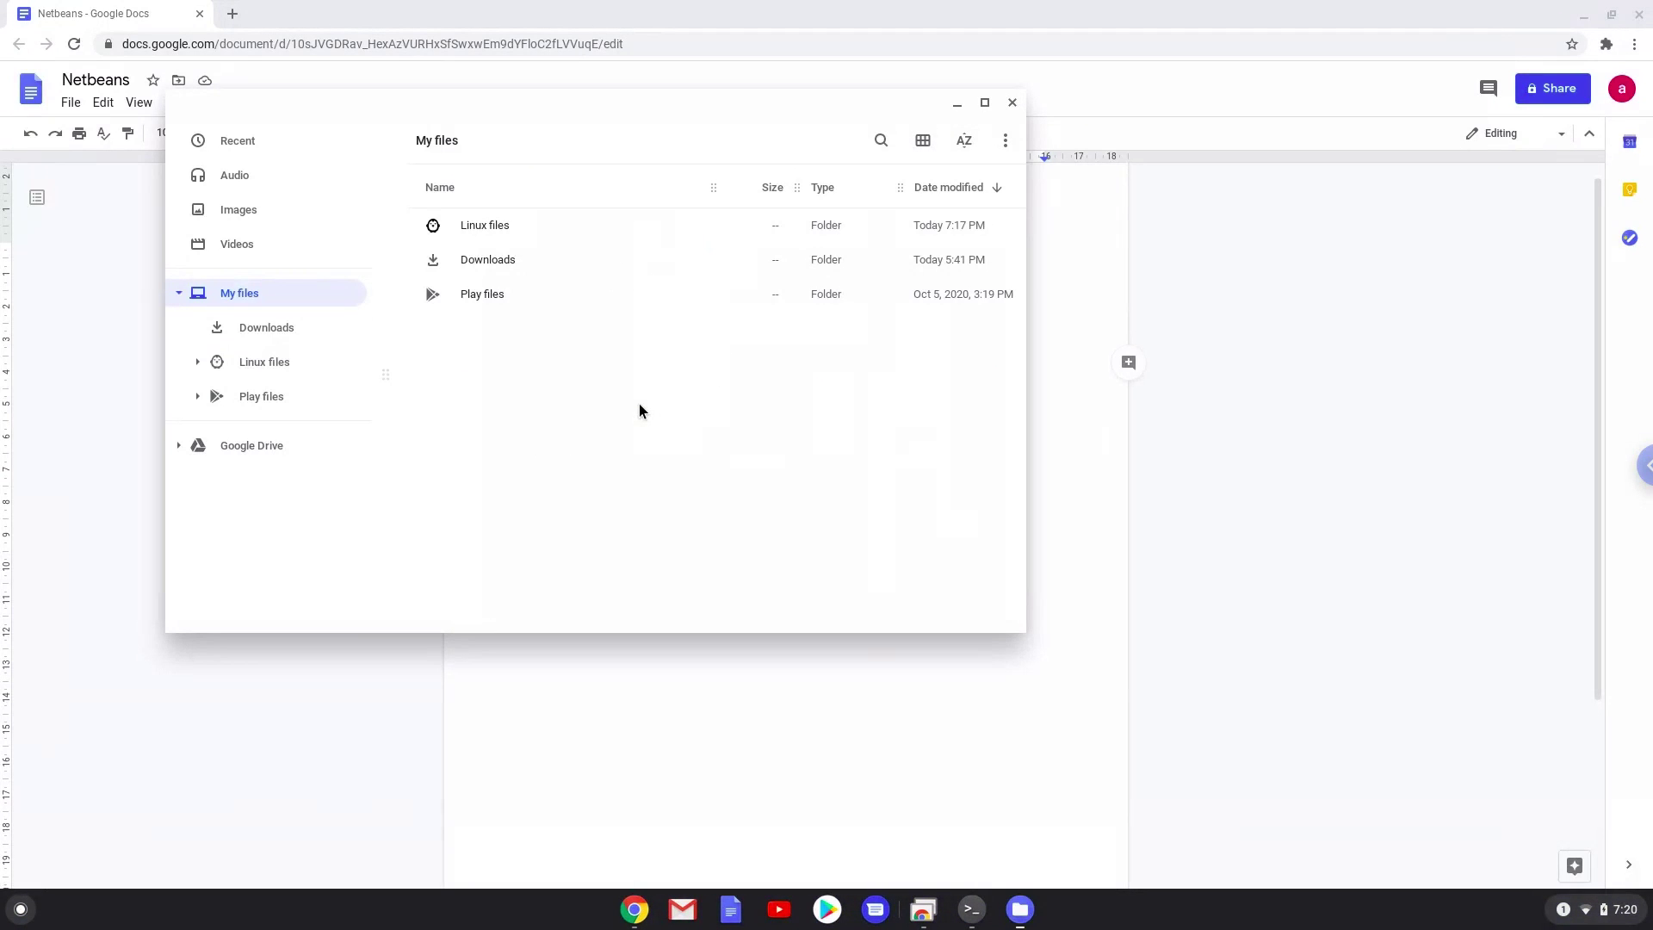
double_click(500, 227)
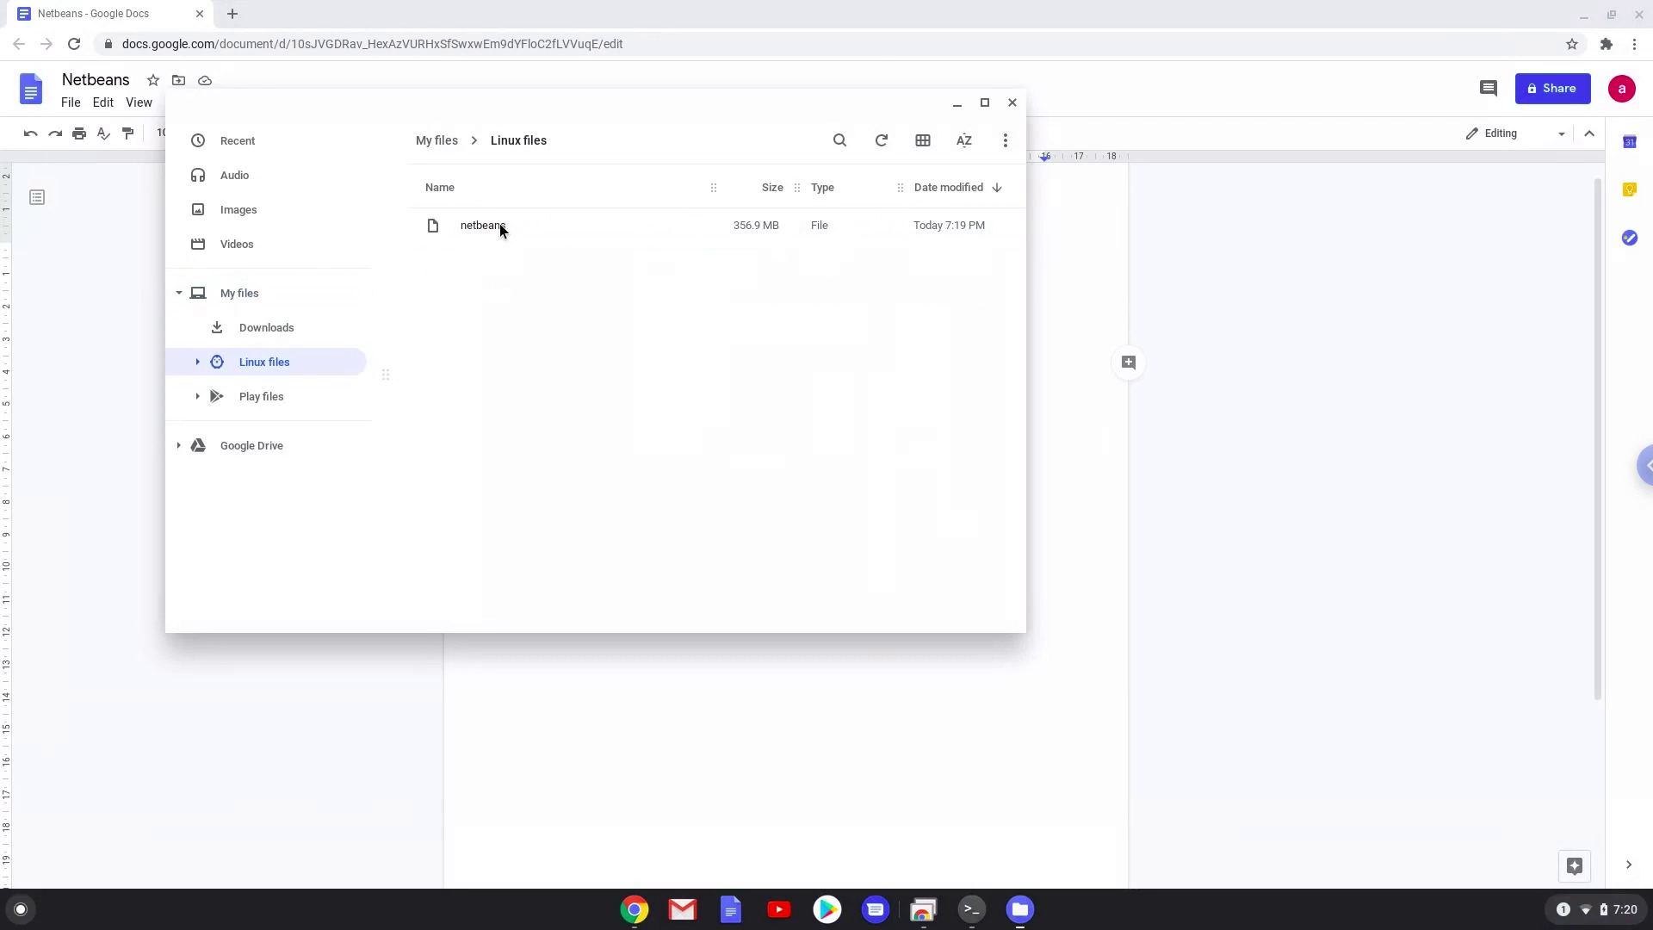
right_click(500, 224)
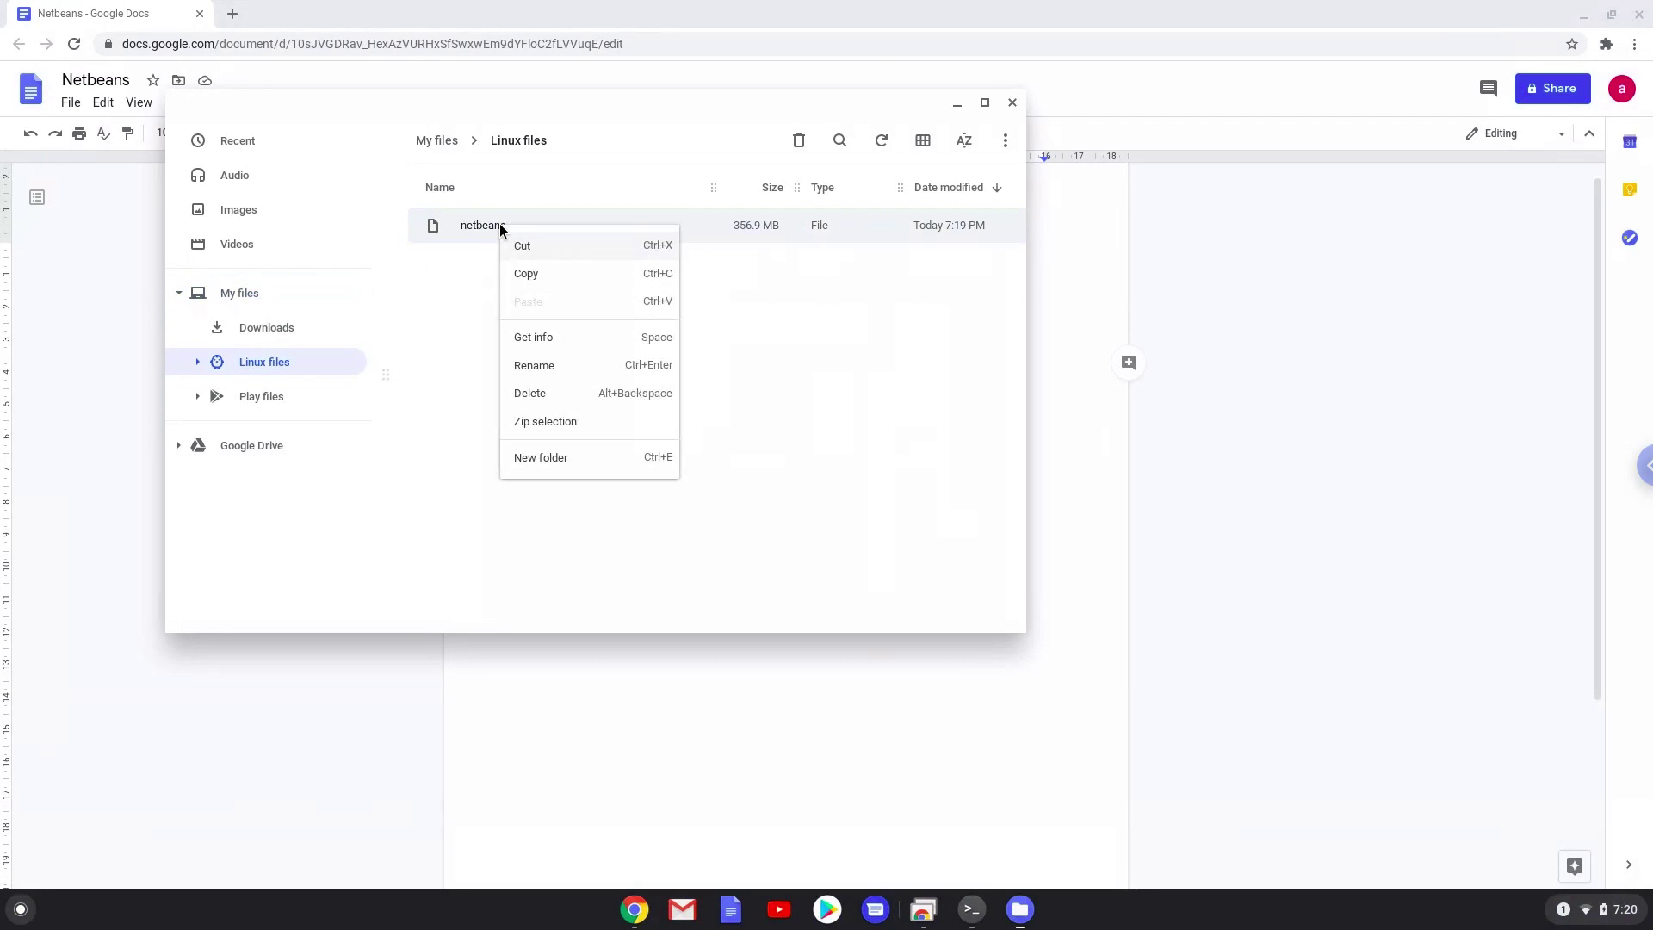
click(543, 366)
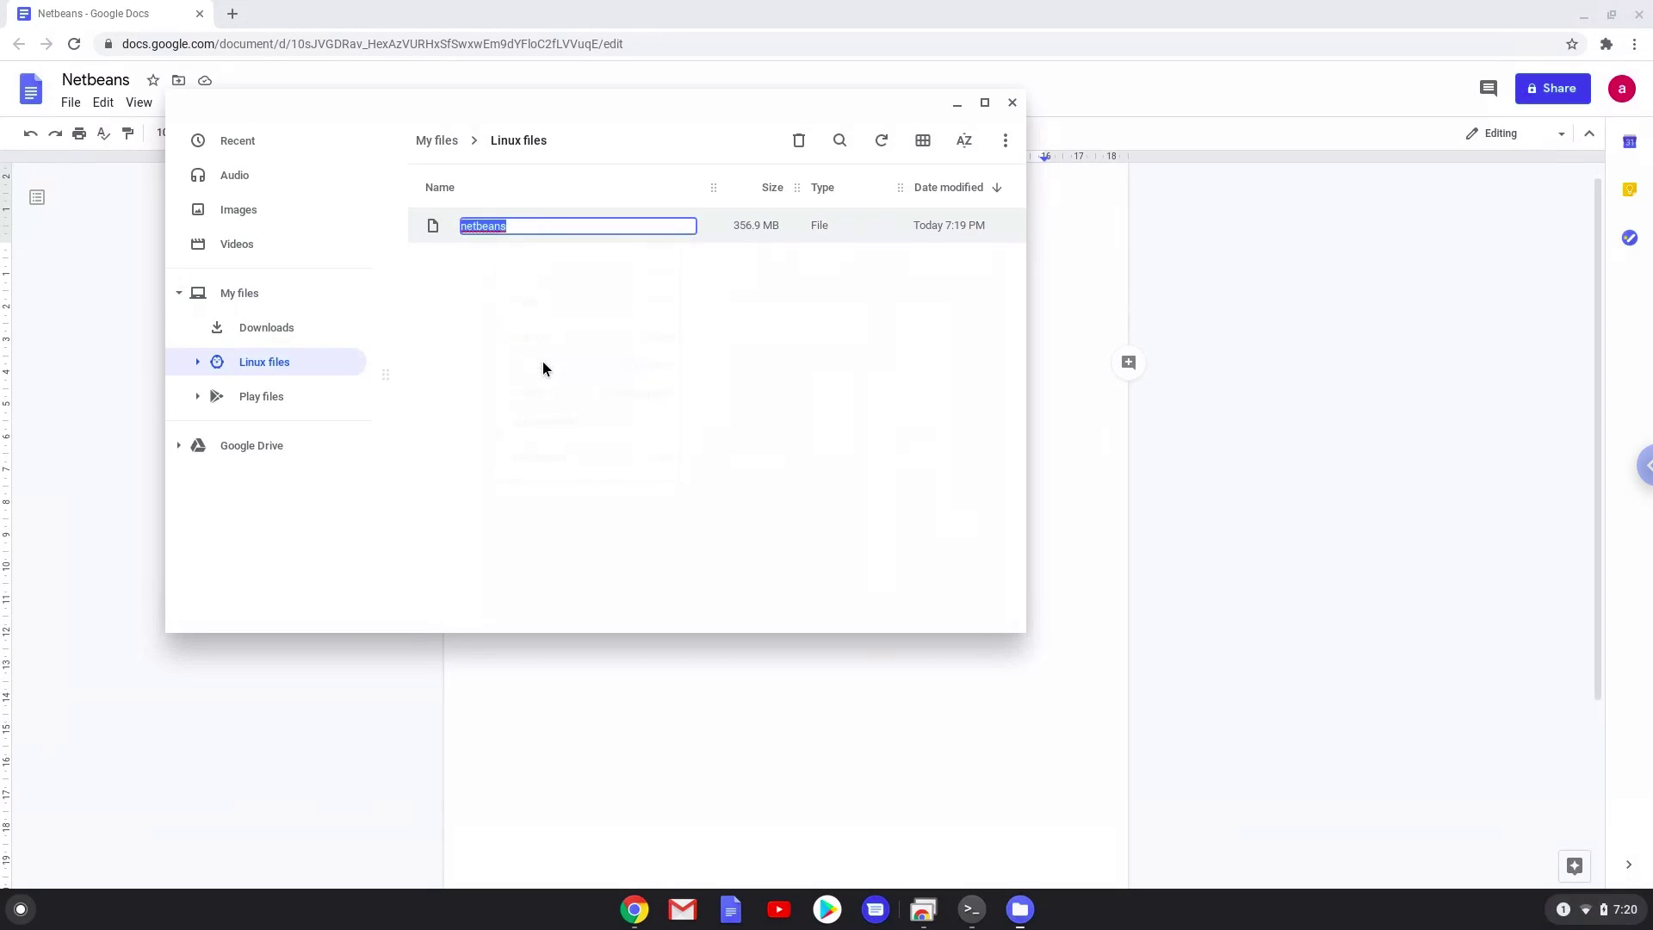
right_click(530, 223)
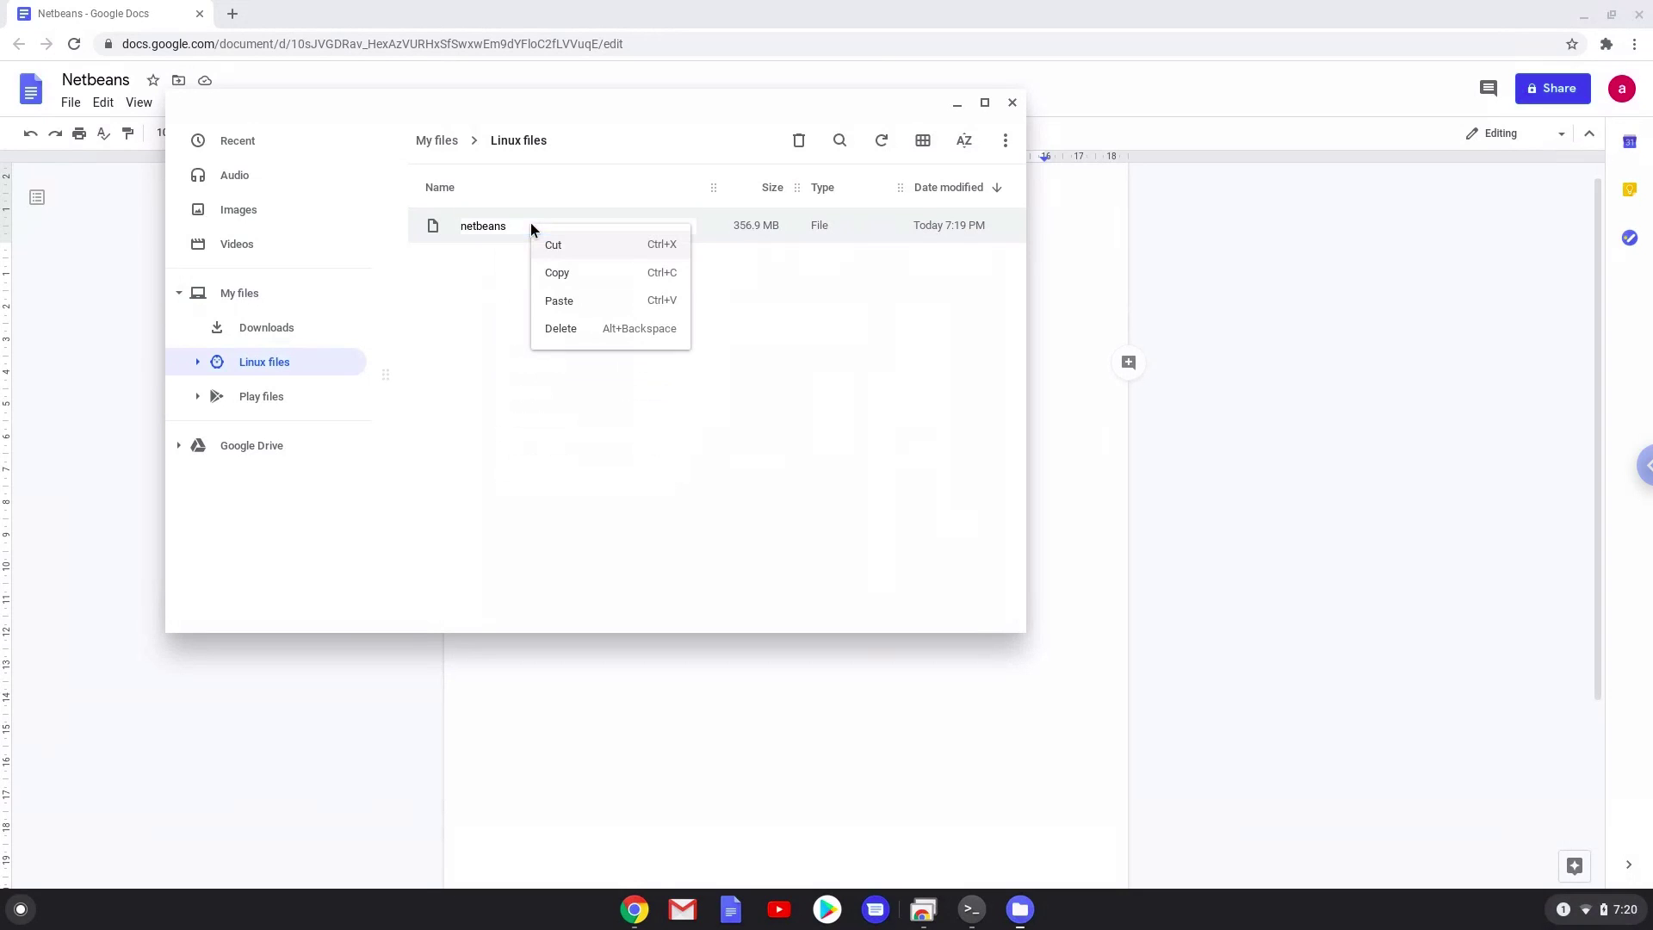
click(560, 302)
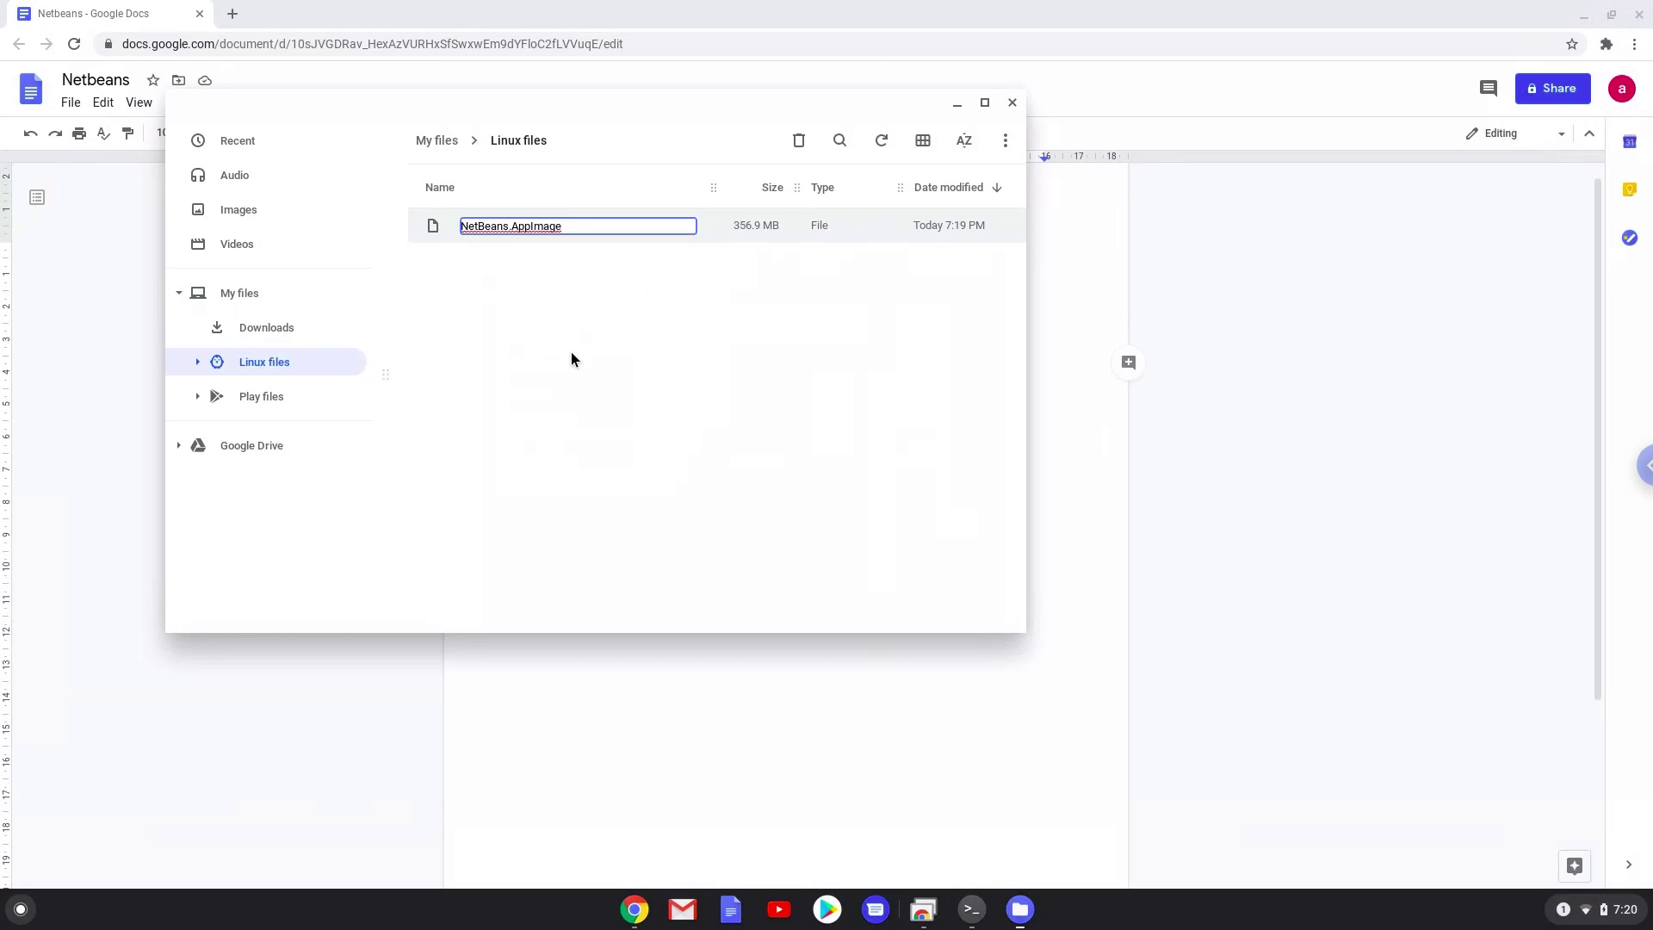
key(Return)
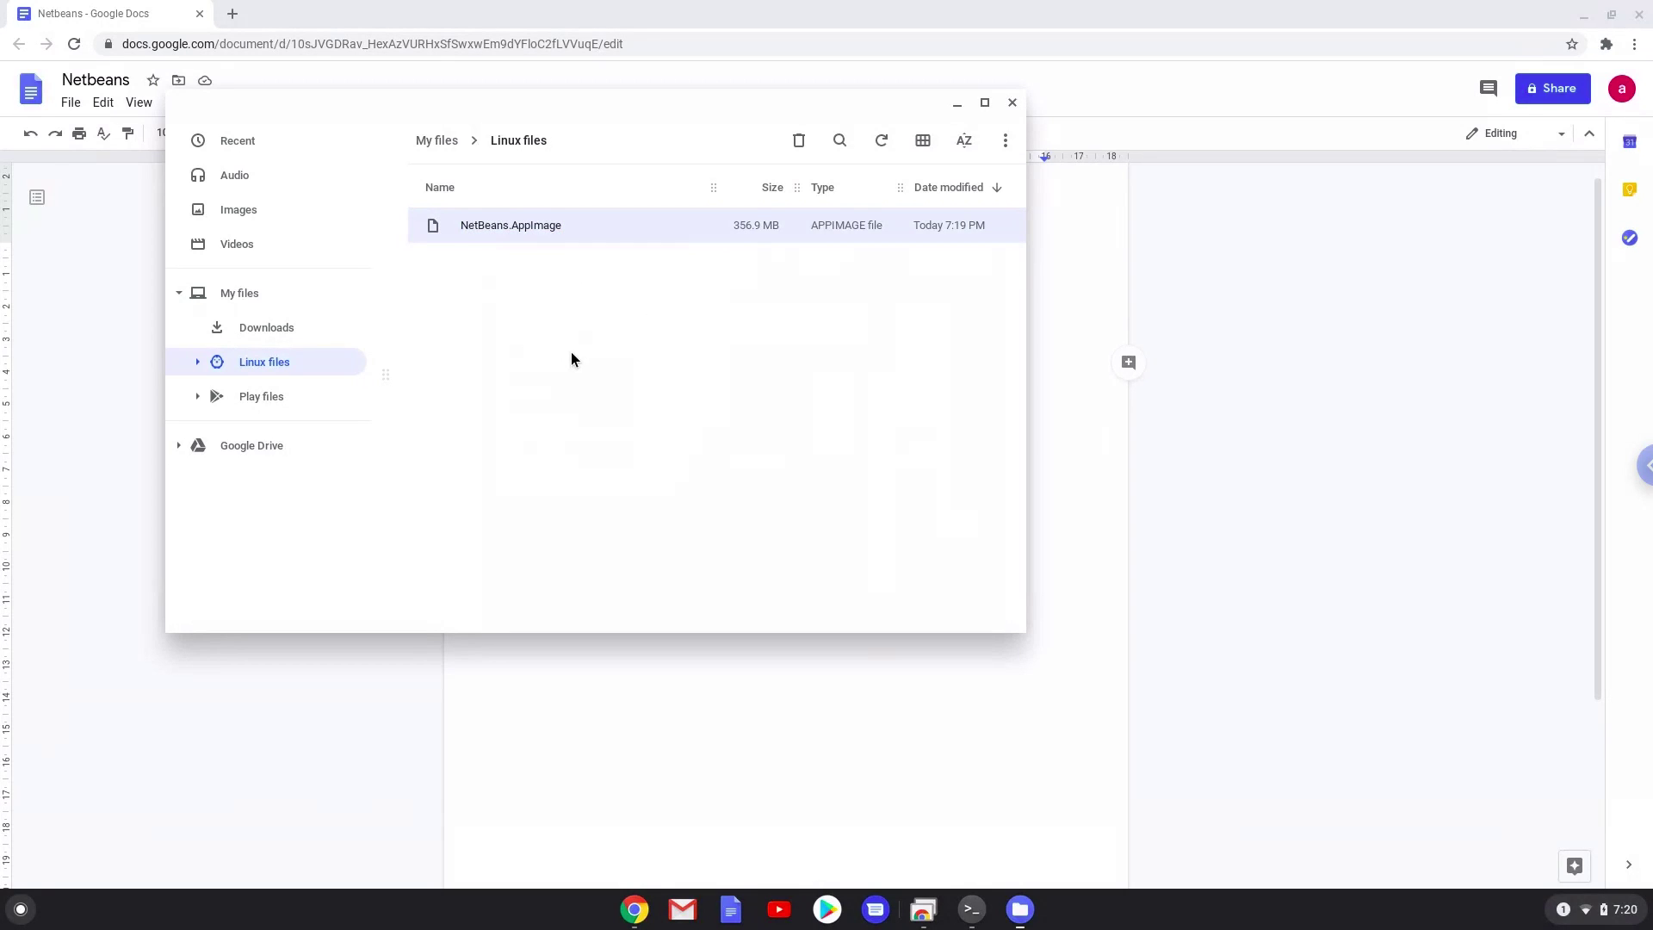
click(1010, 103)
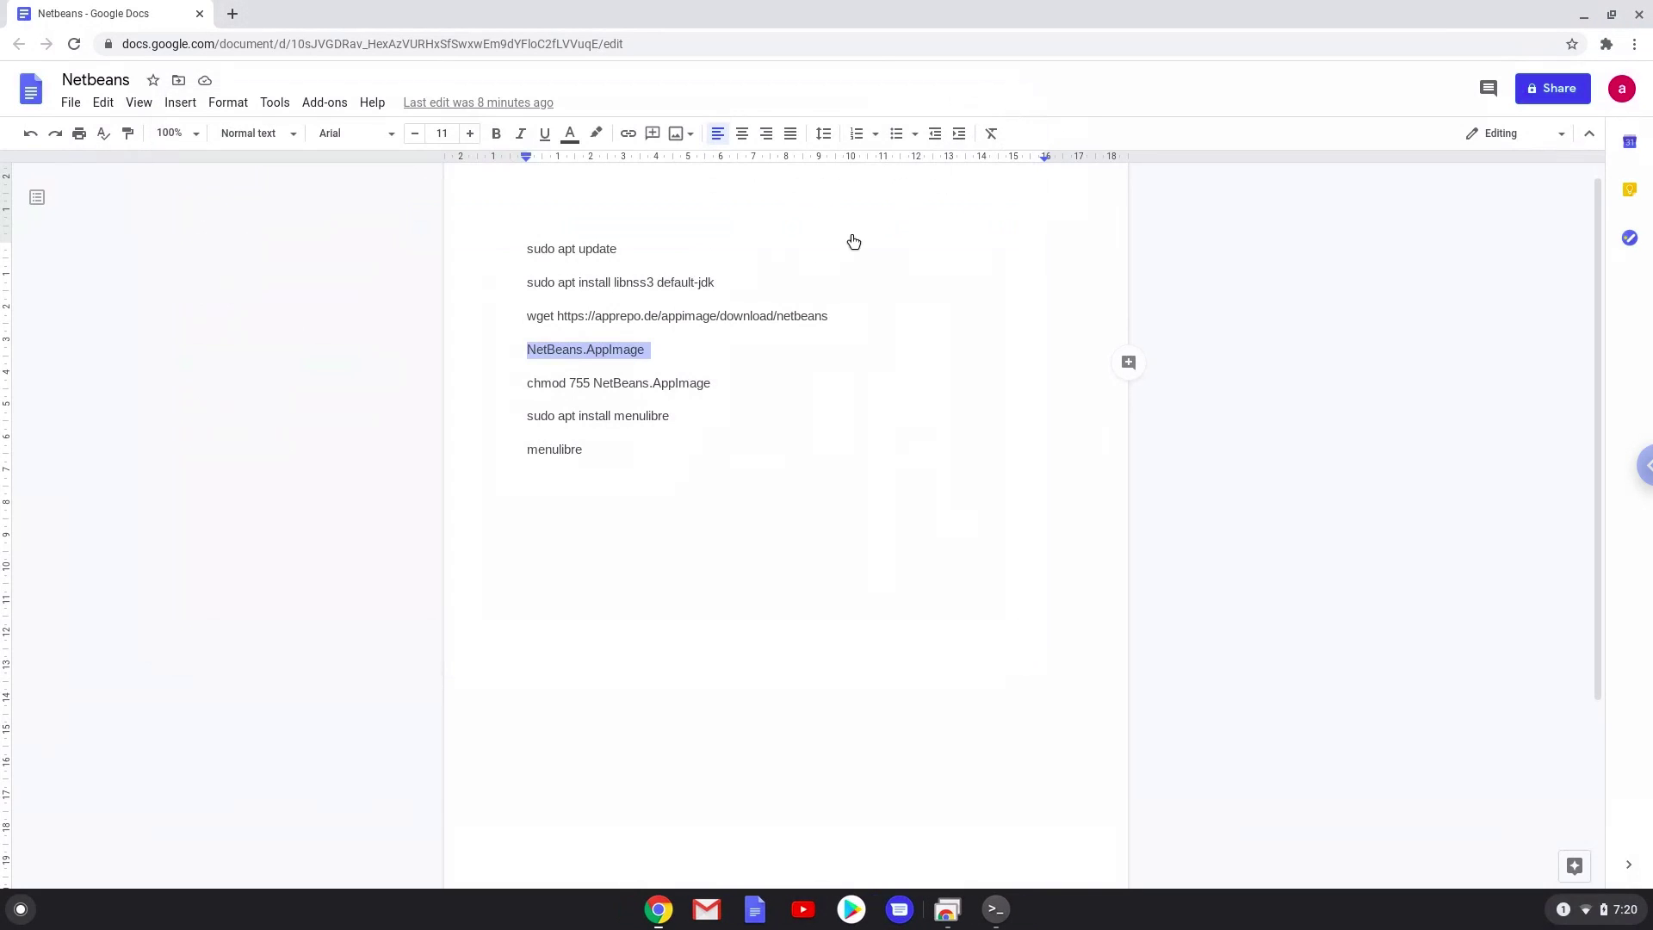
- Copy 'chmod 755 NetBeans.AppImage' from the notes and run it in the terminal, then return to the notes
triple_click(684, 383)
right_click(684, 382)
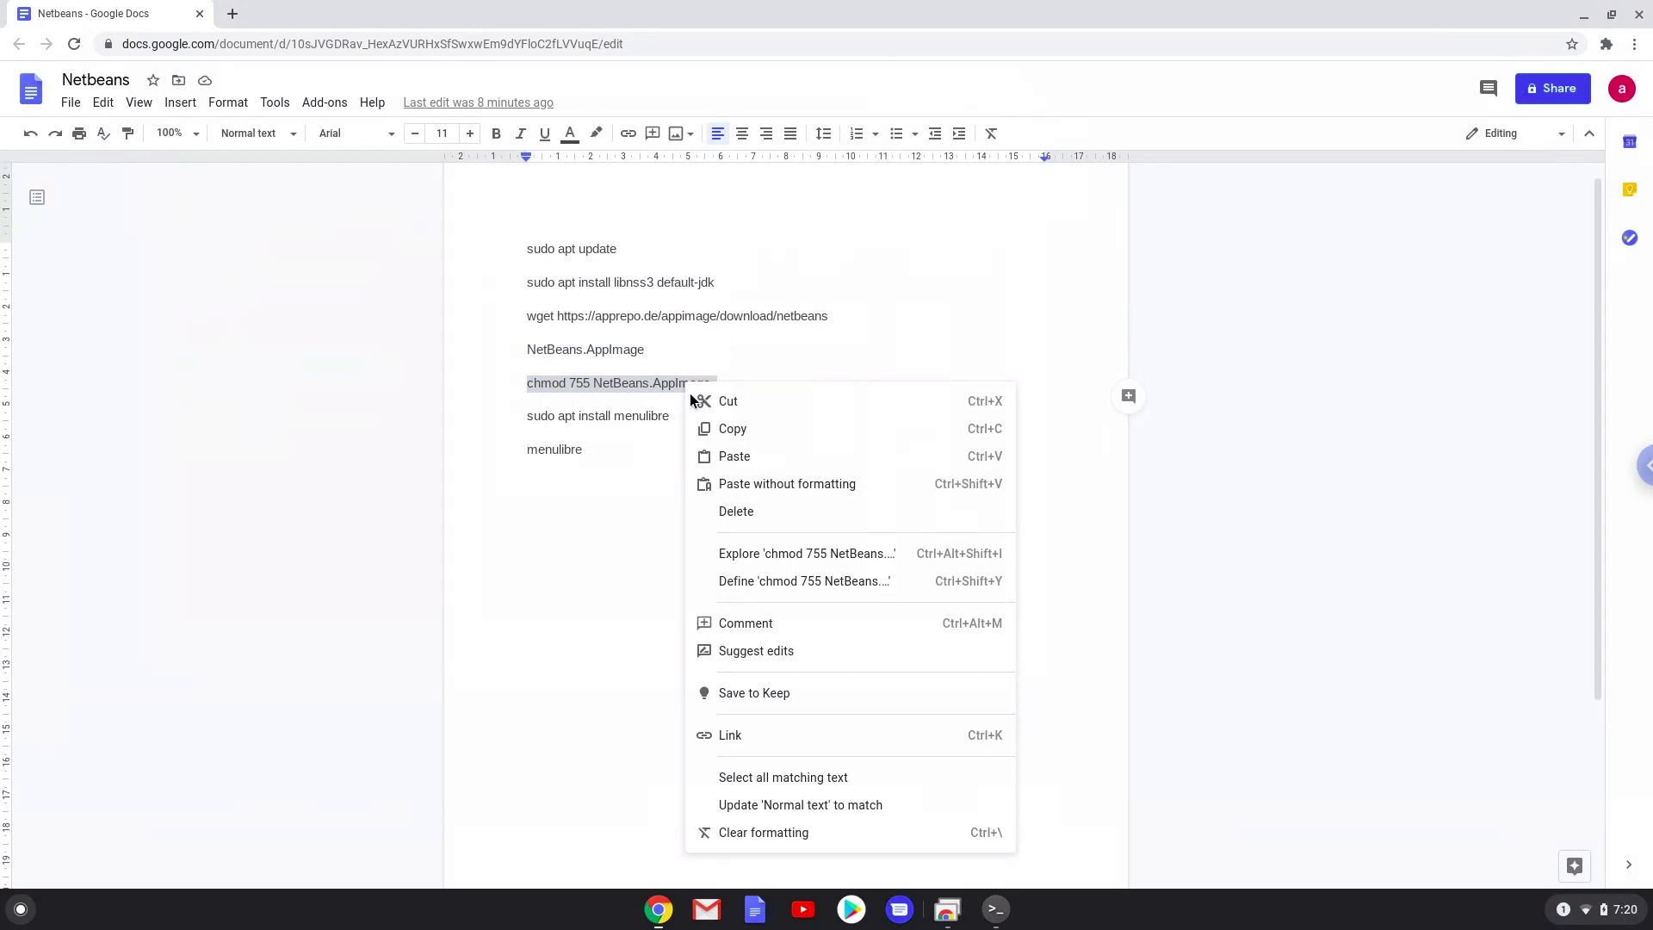
click(726, 427)
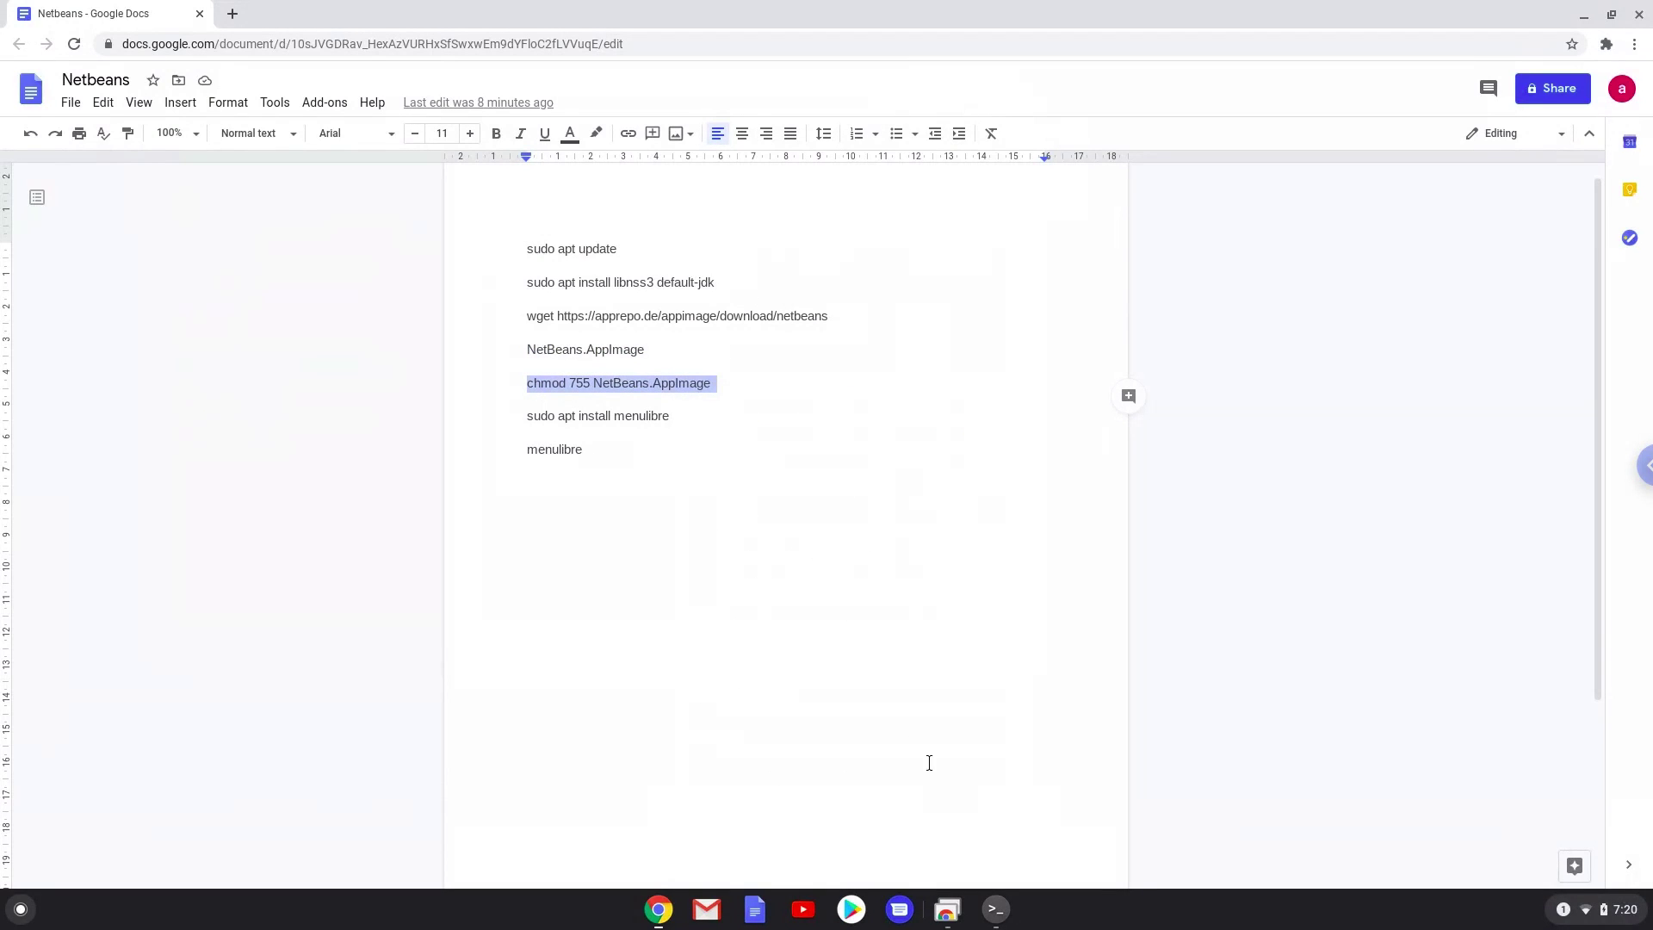
click(994, 910)
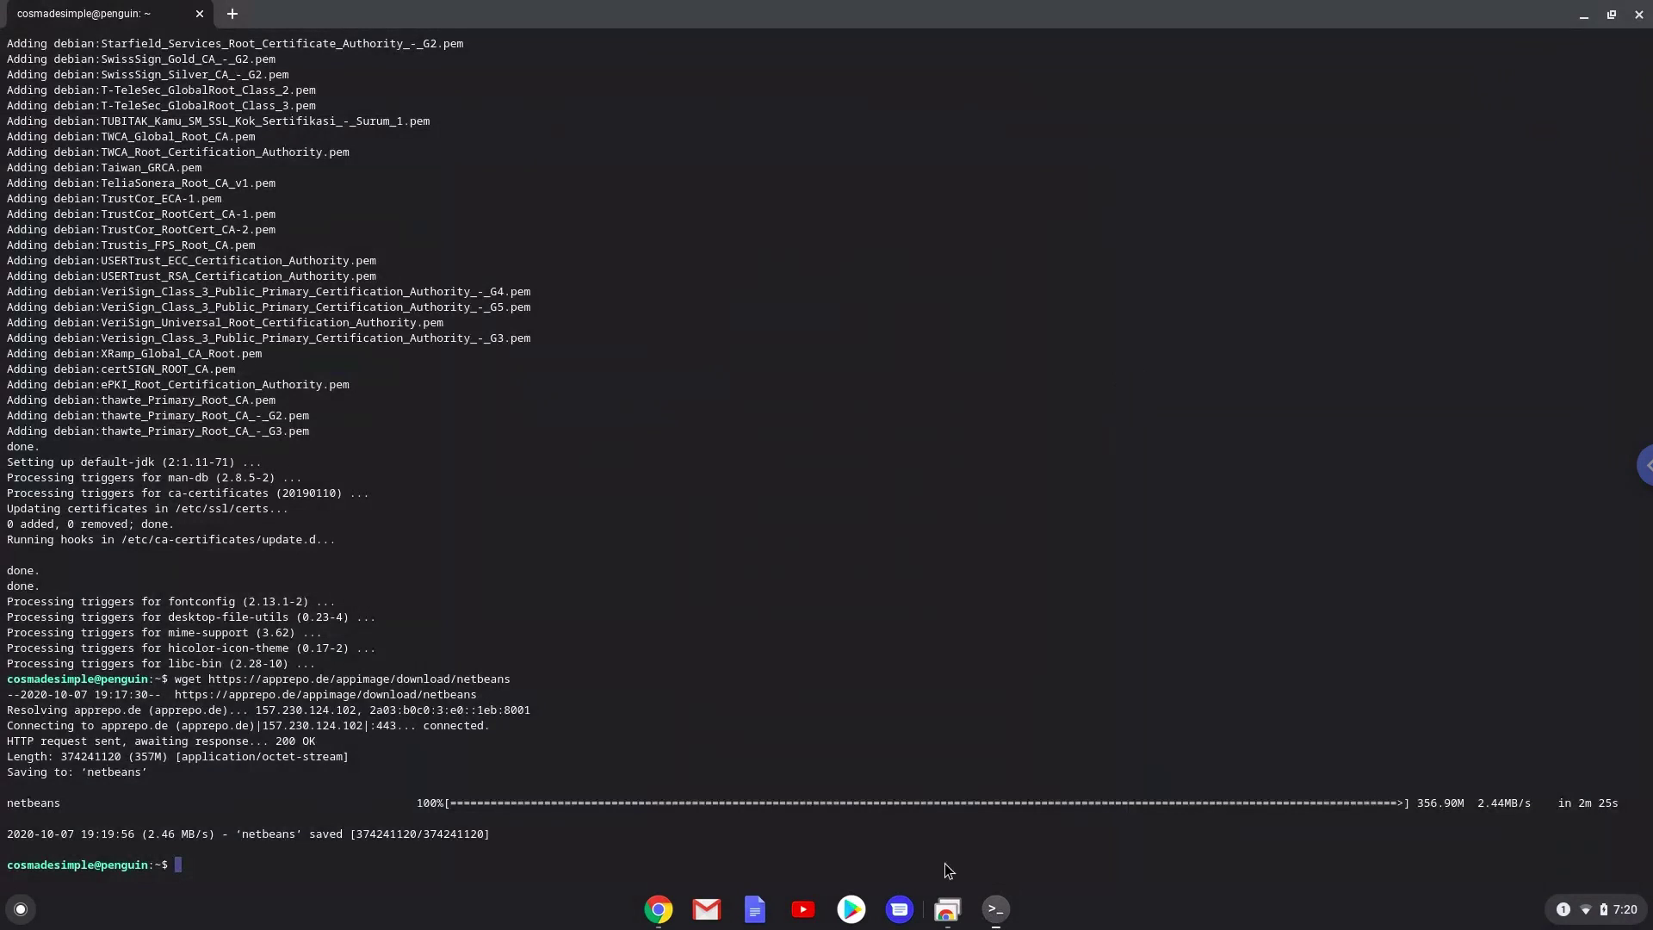
key(ctrl+shift+v)
key(Return)
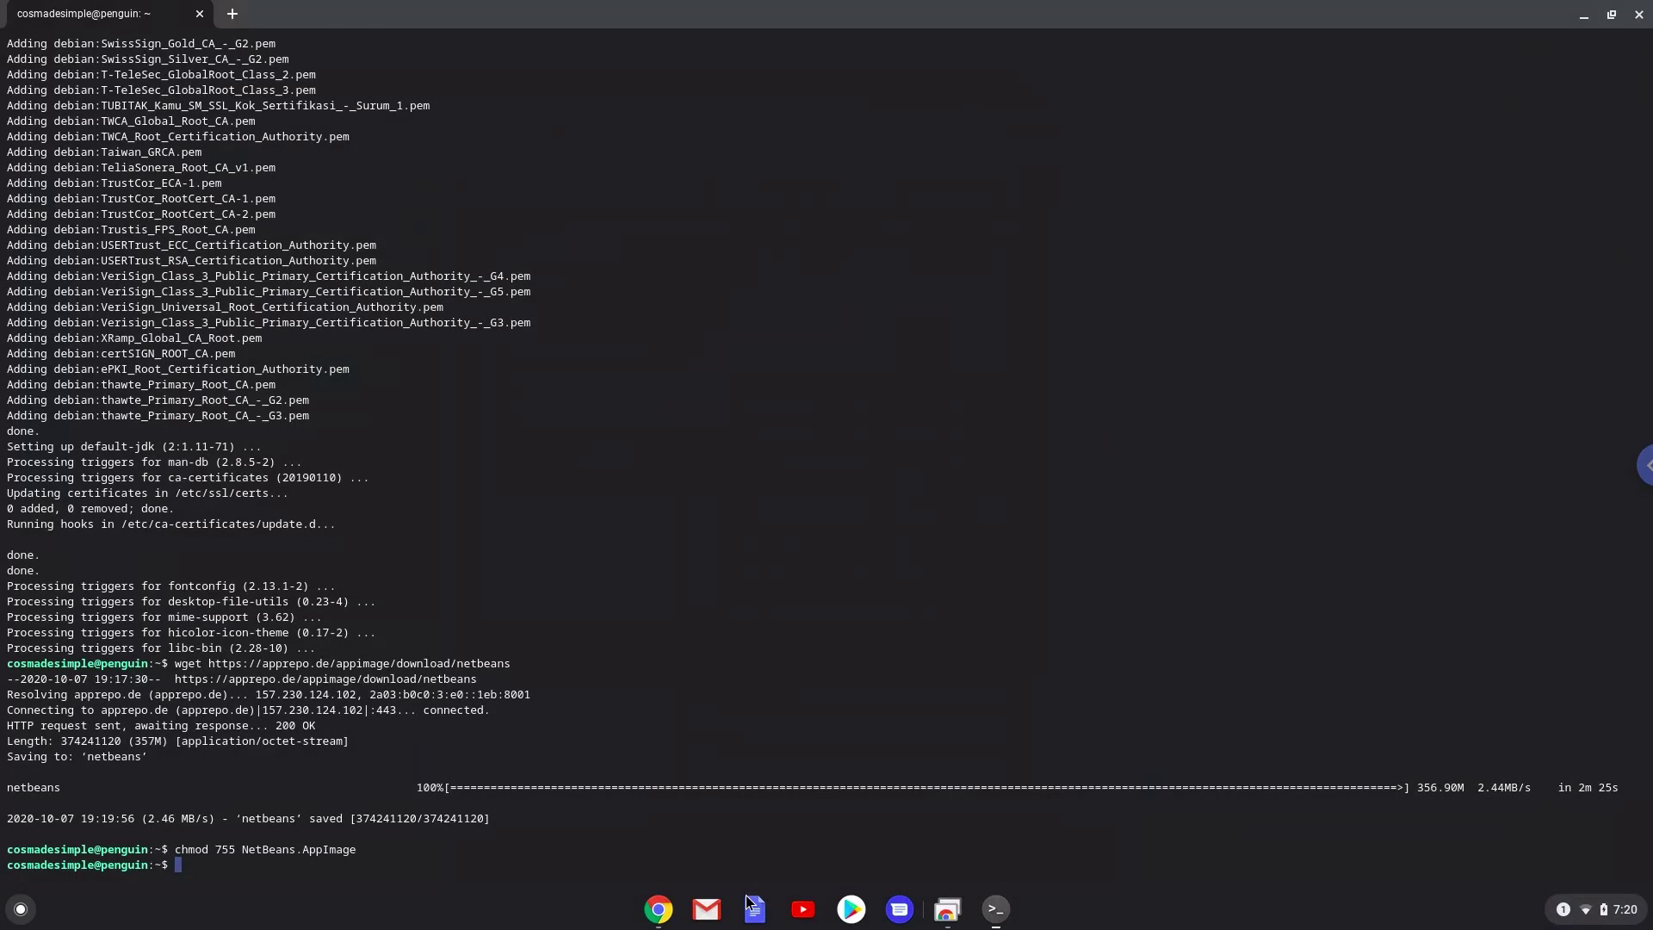
click(659, 909)
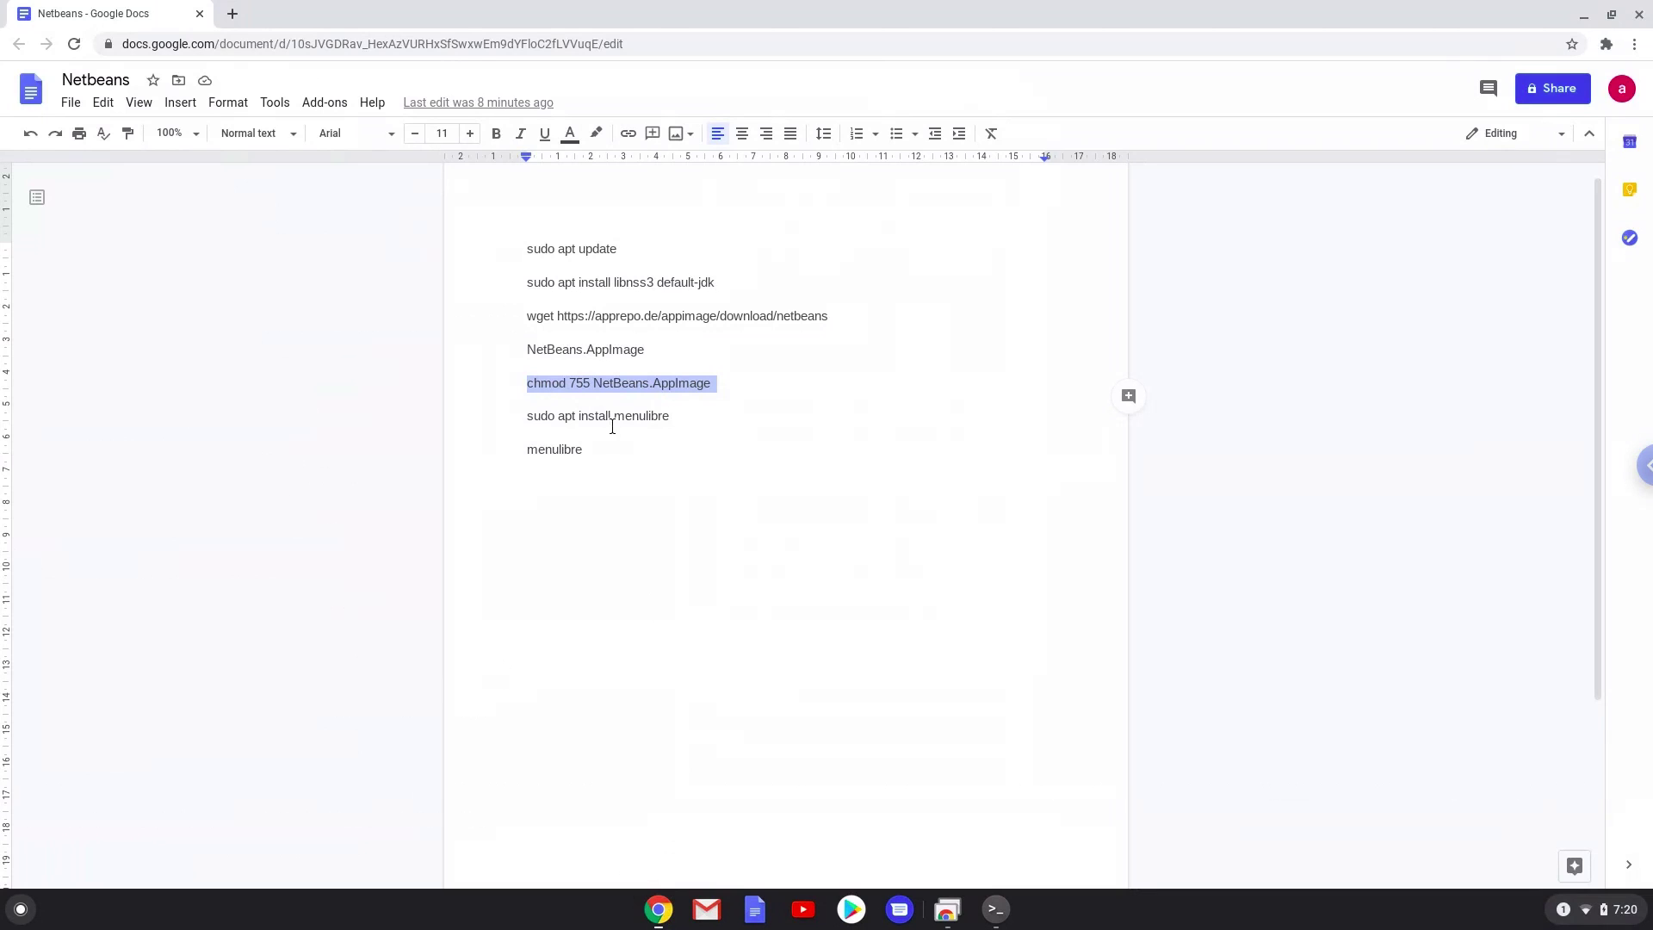
- Copy the 'sudo apt install menulibre' command from the notes document
triple_click(606, 415)
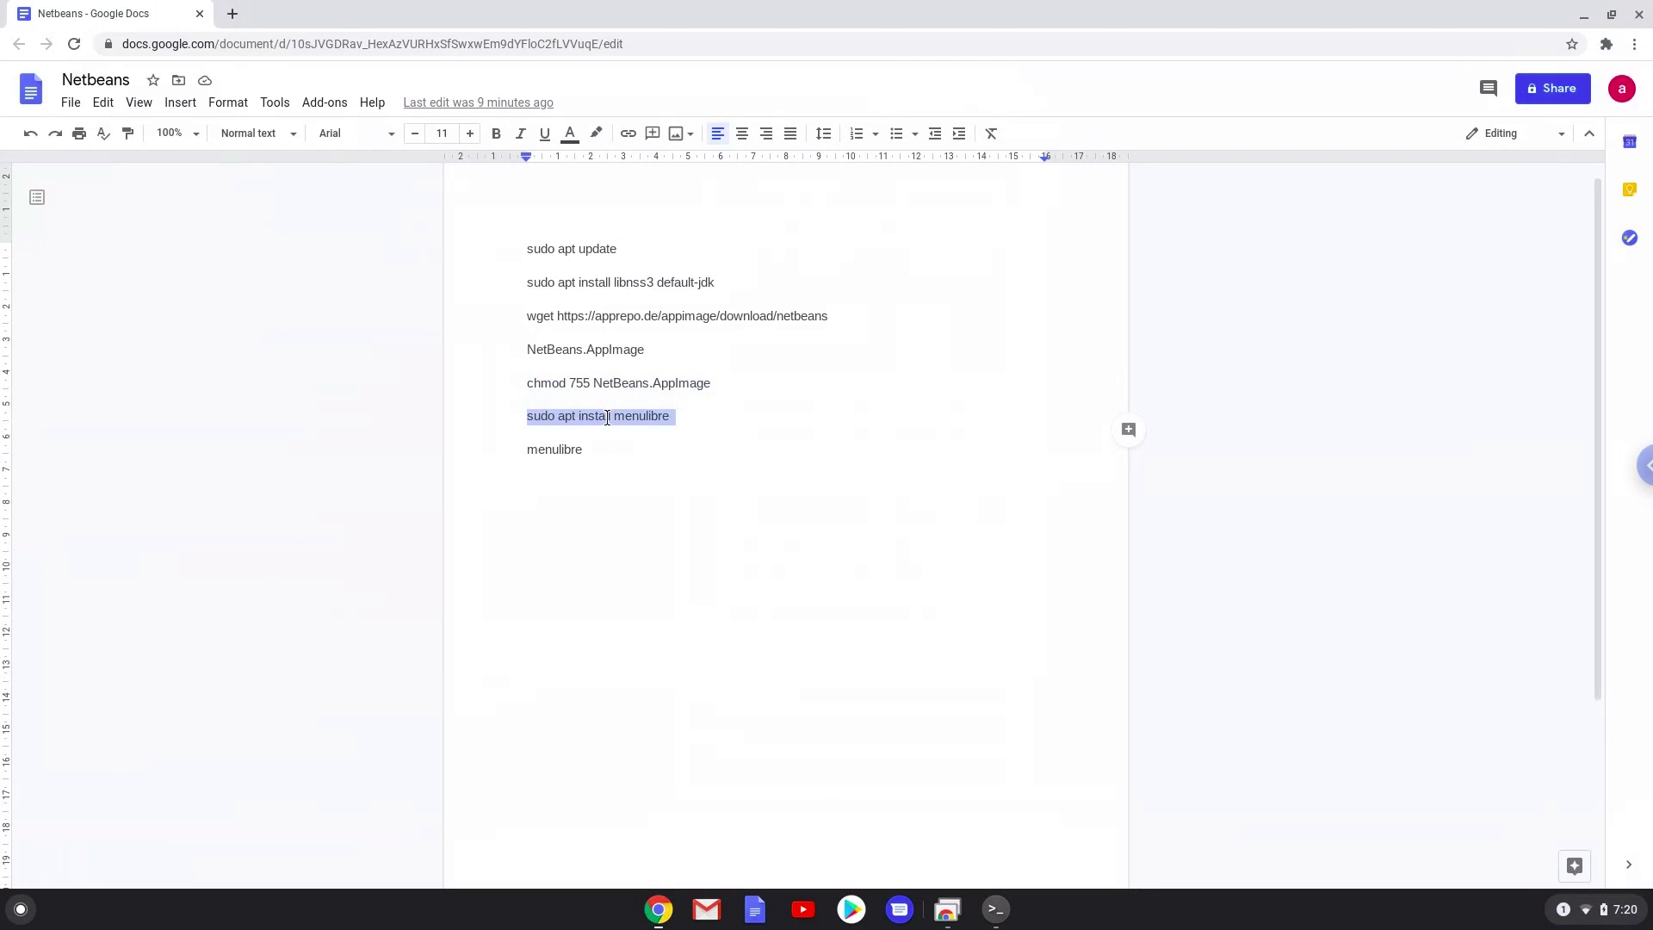
right_click(608, 415)
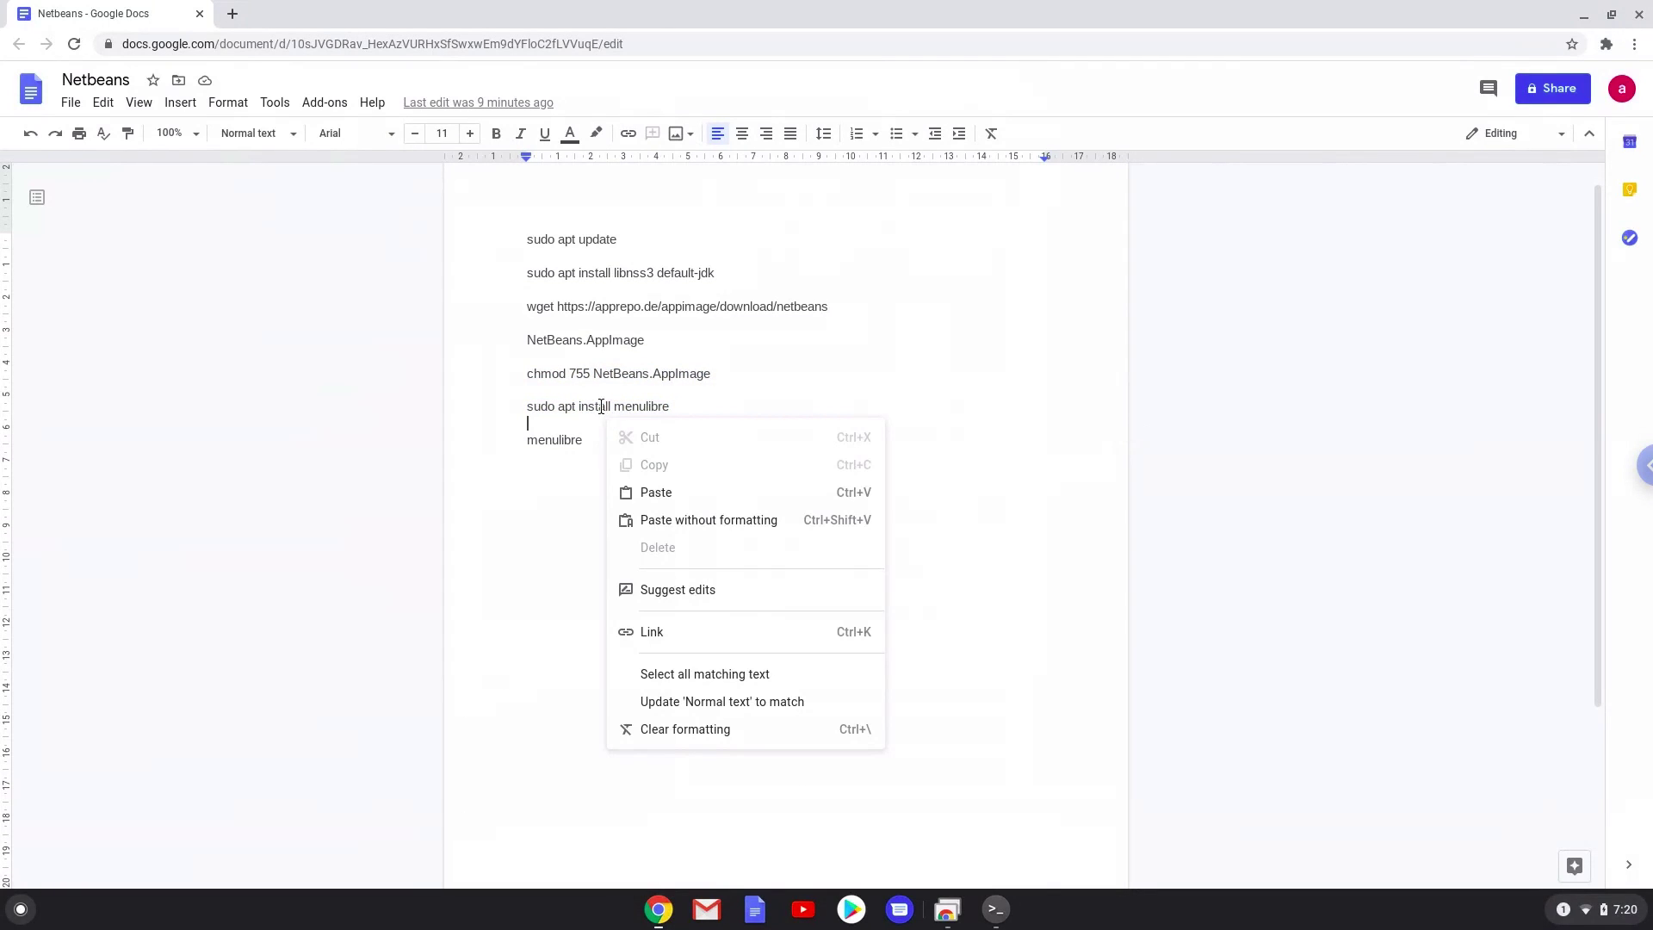
triple_click(600, 406)
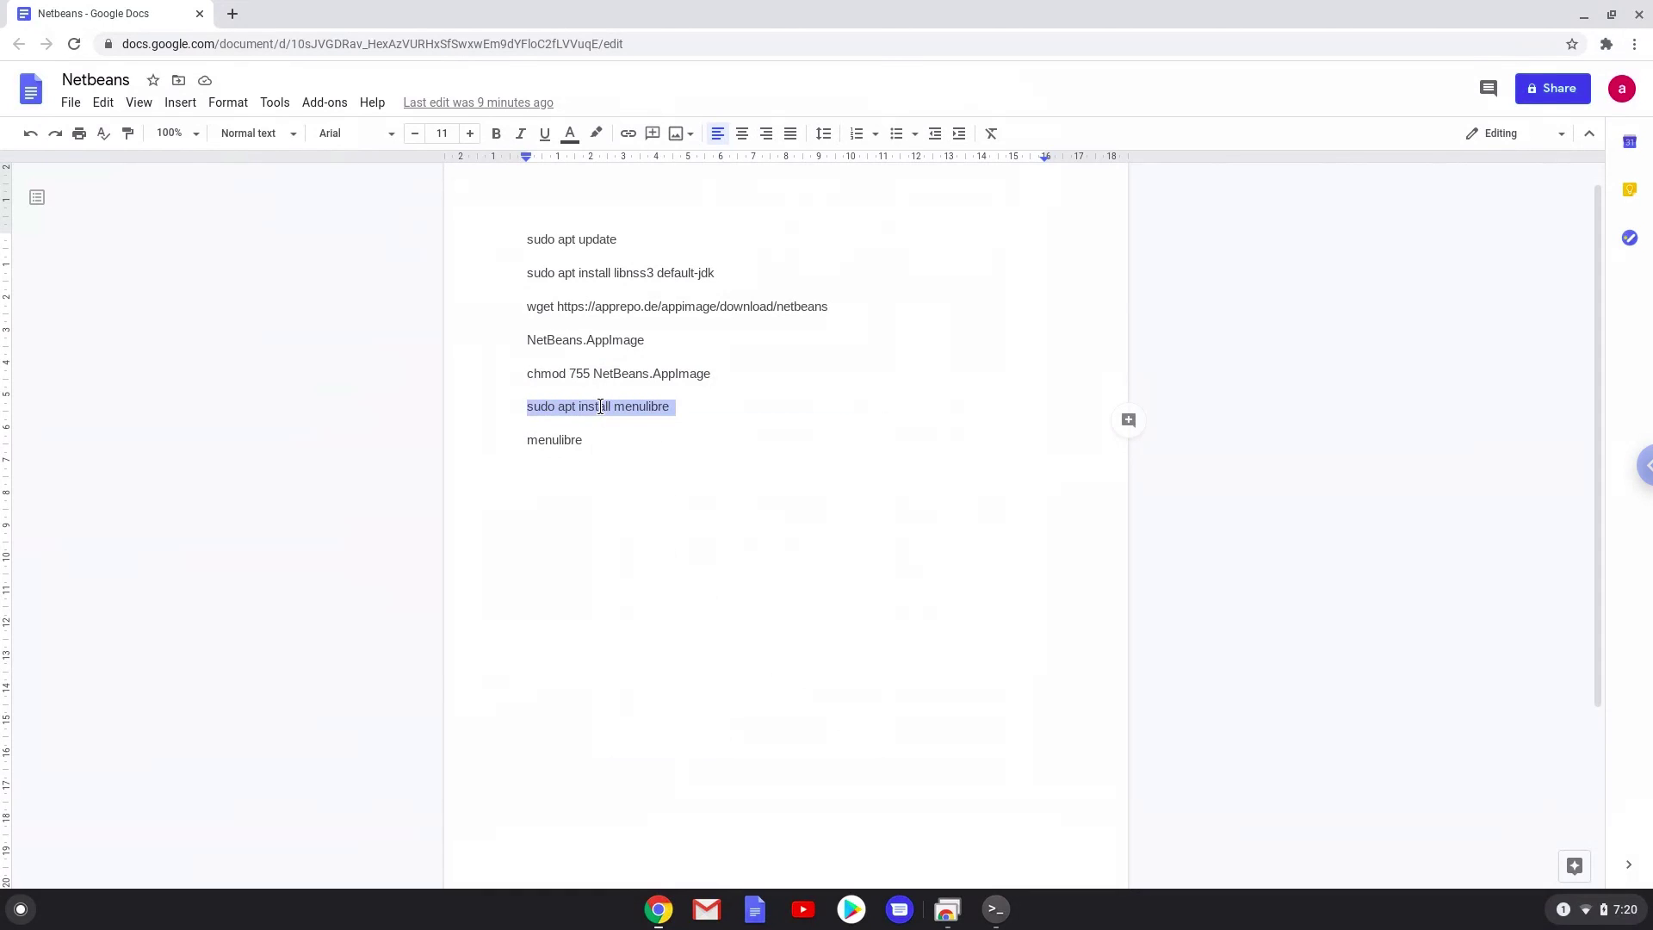
right_click(599, 405)
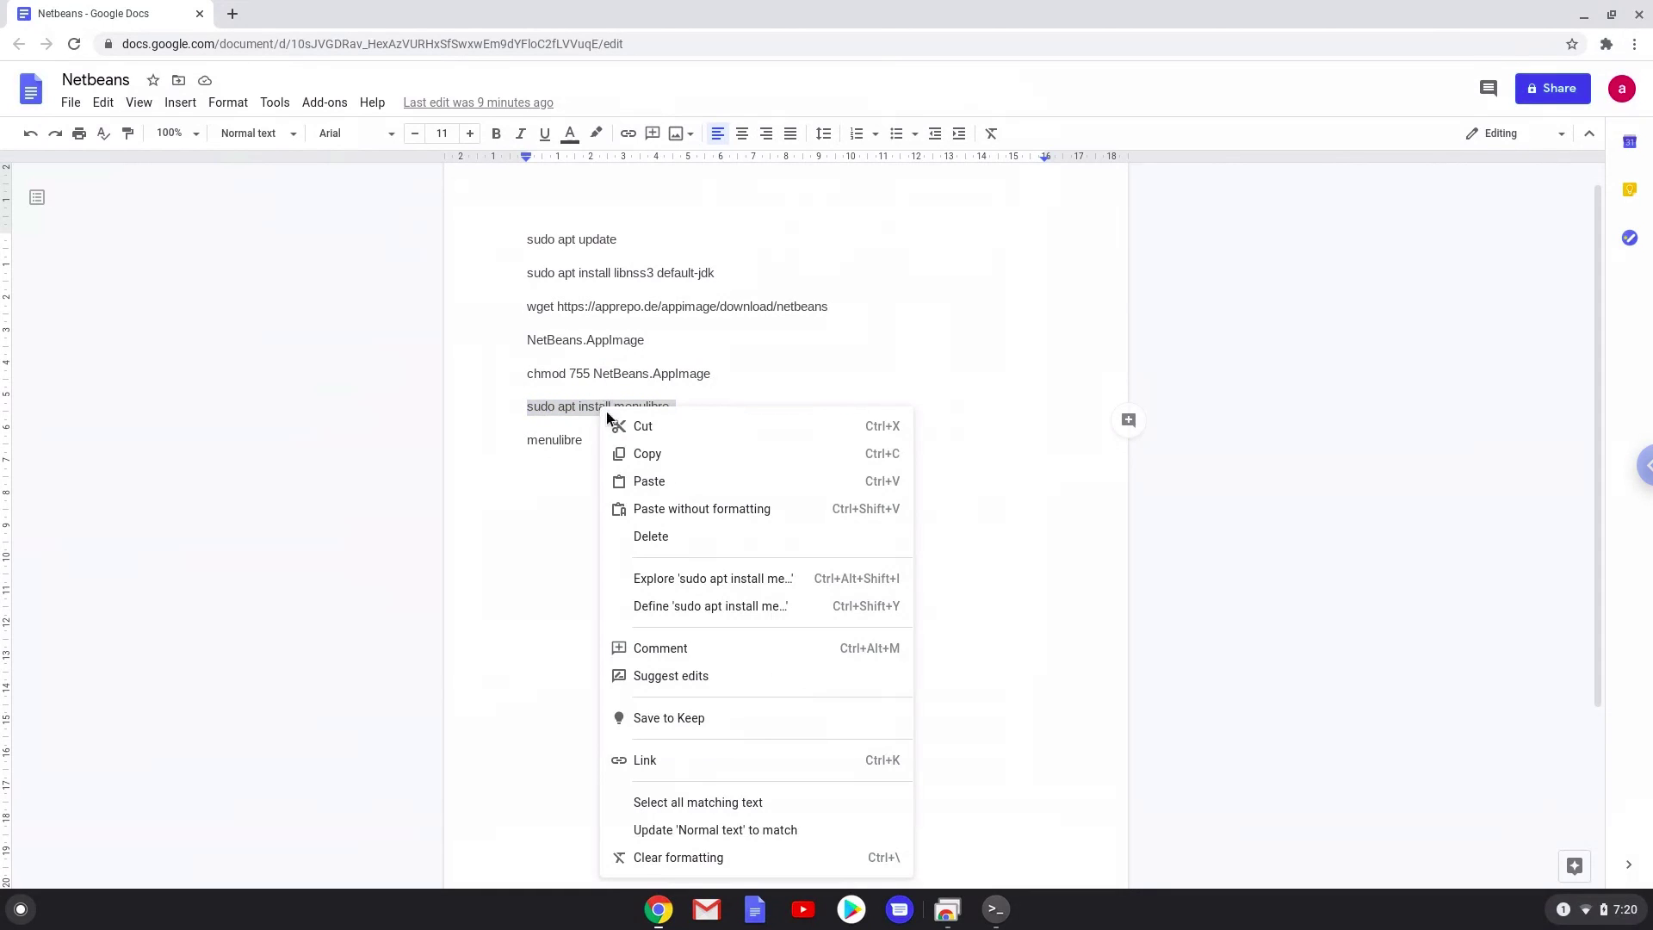
click(646, 455)
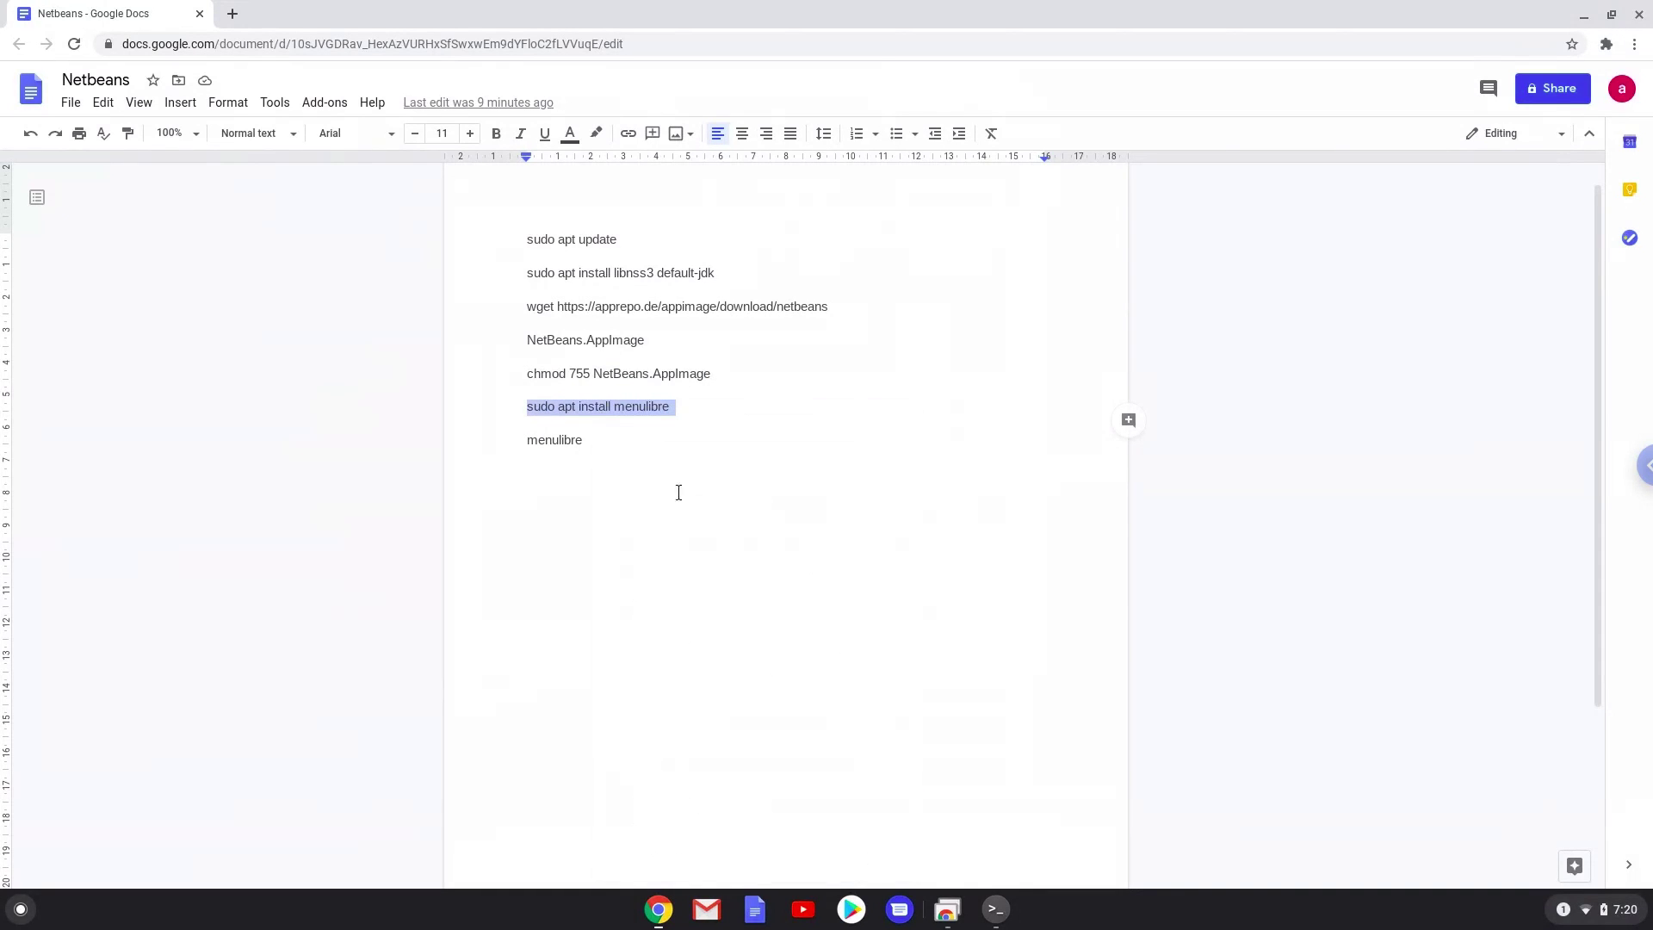
- Run the menulibre install in the terminal, accepting the extra packages, then return to the notes
click(994, 910)
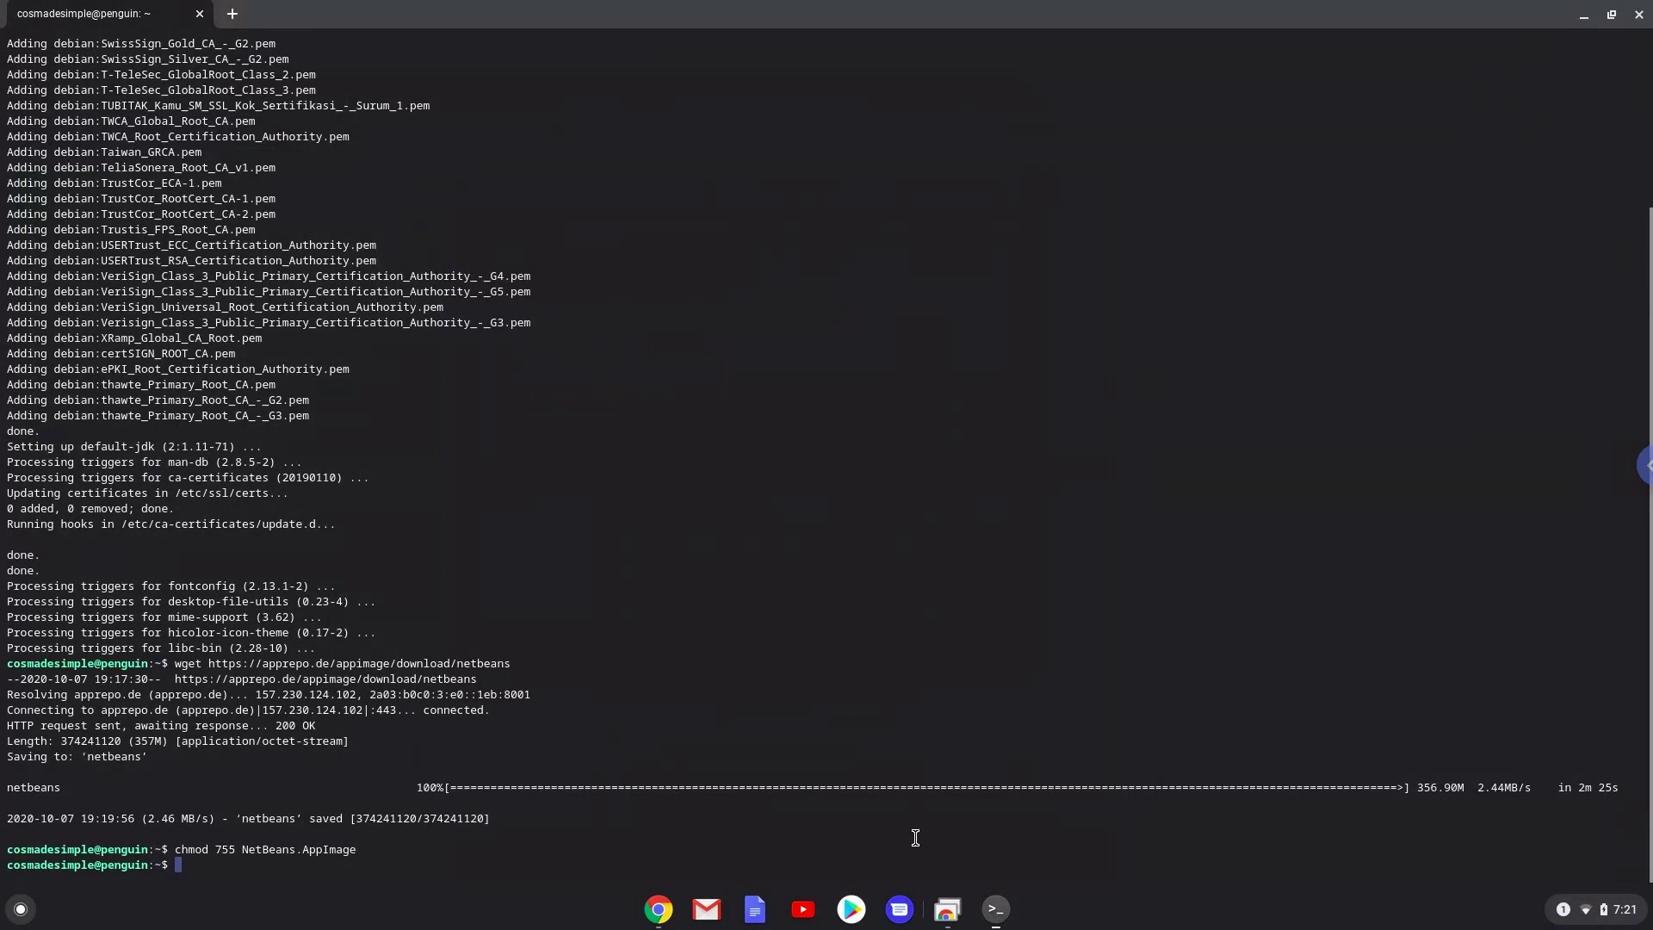
key(ctrl+shift+v)
key(Return)
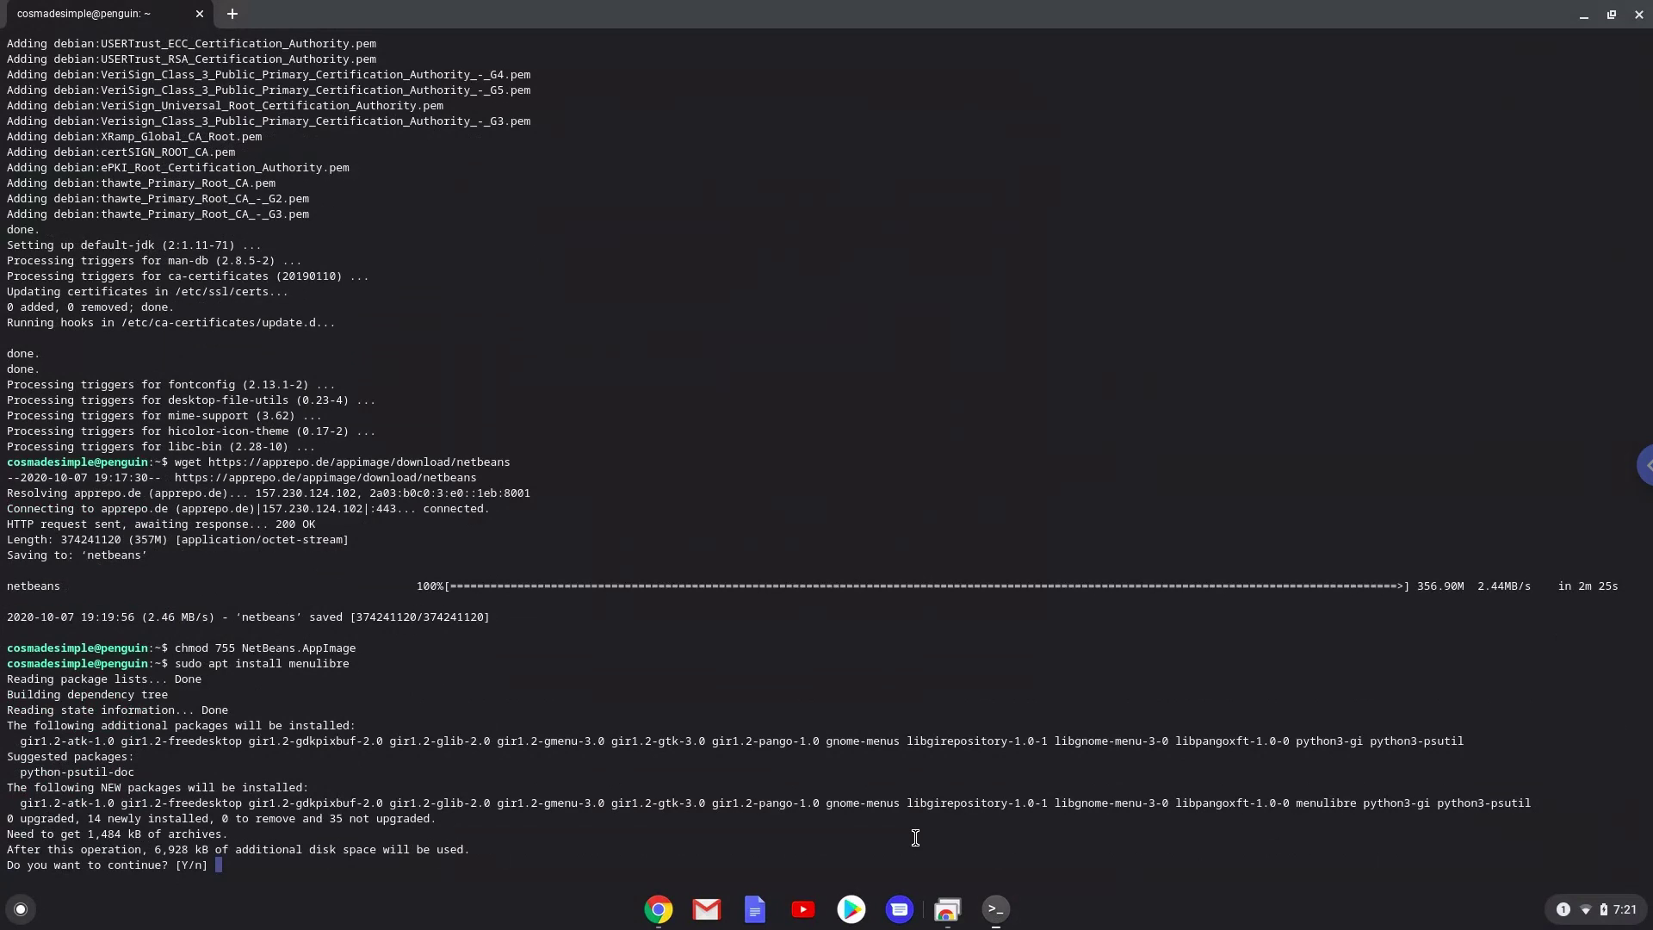
key(Return)
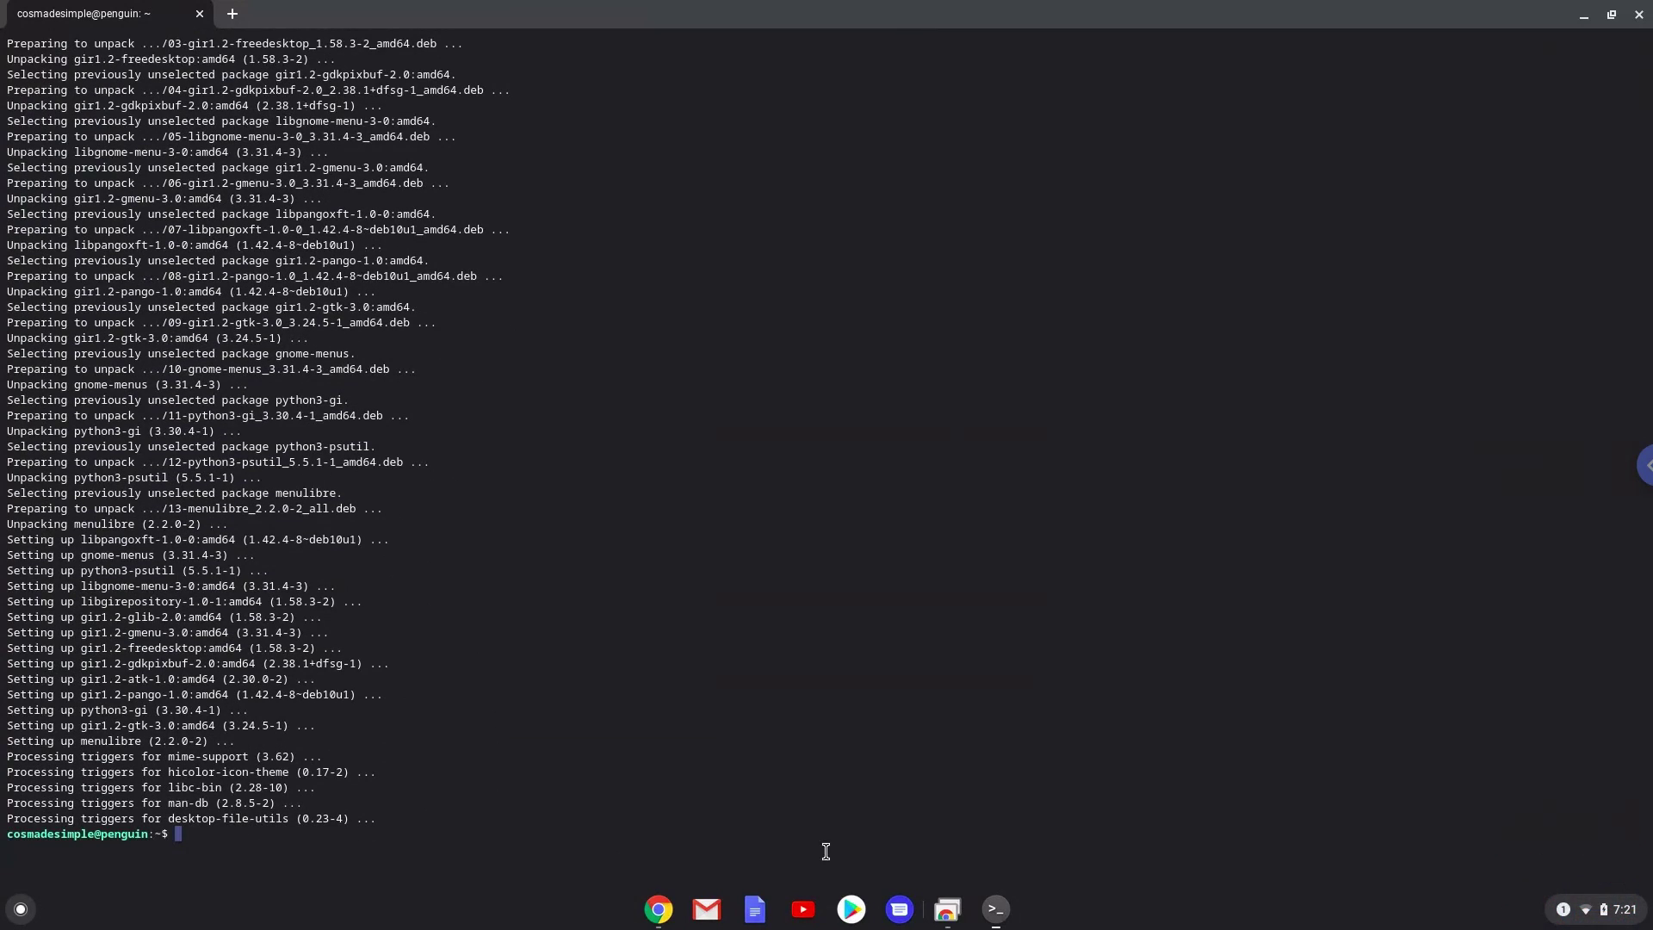
click(667, 914)
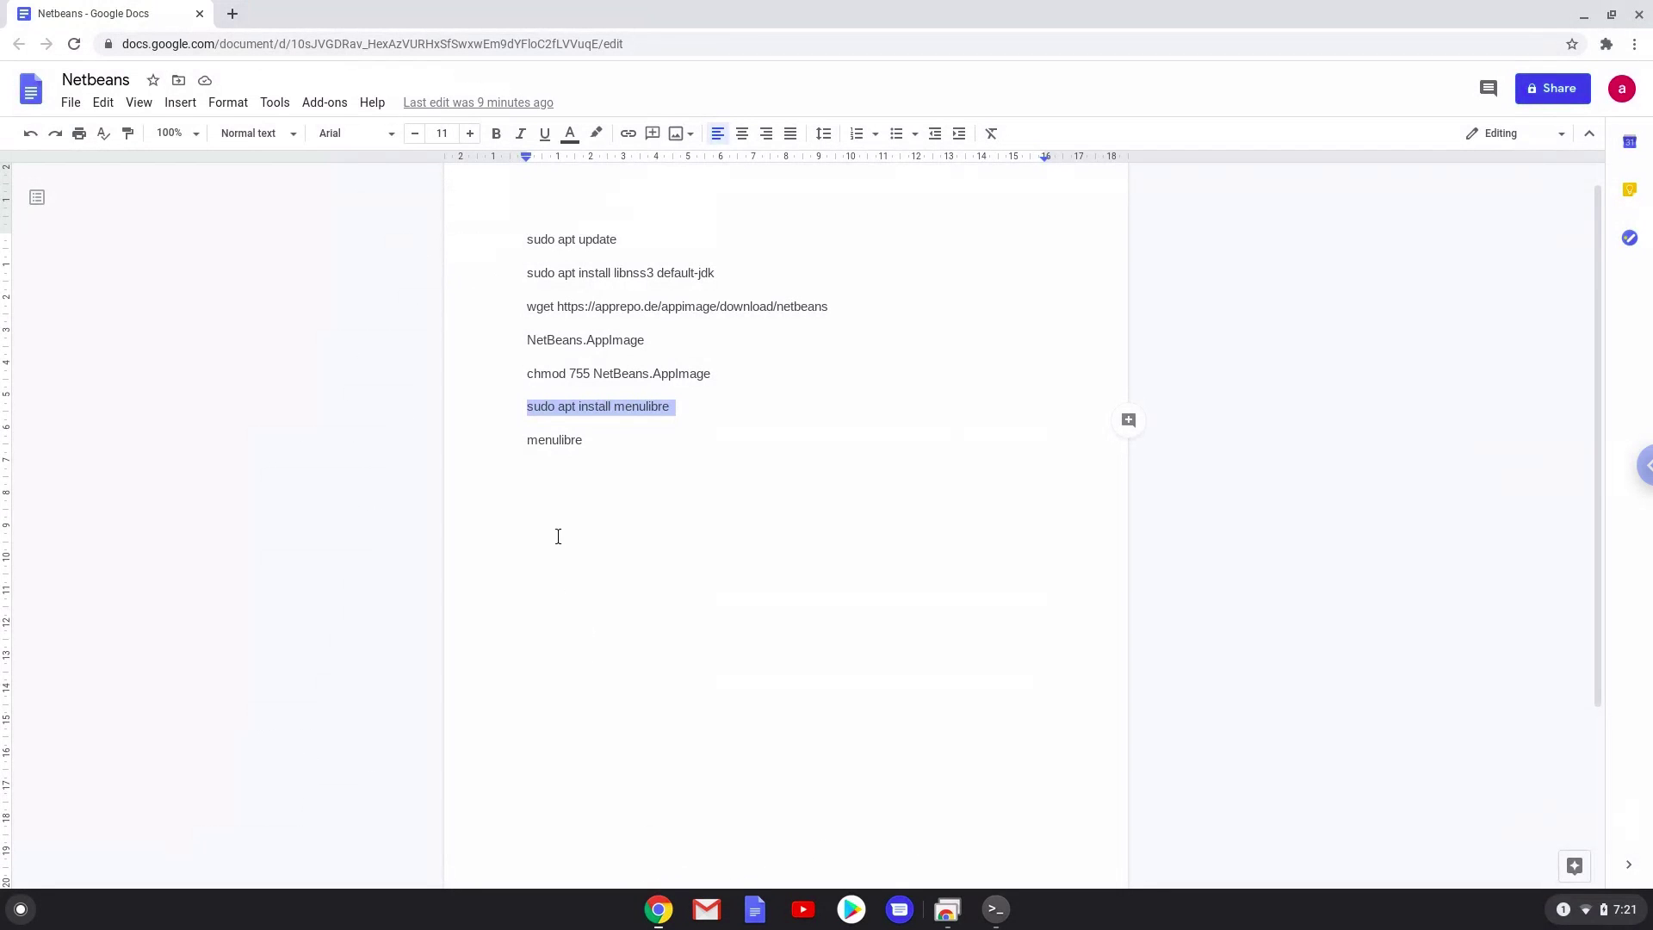
- Copy the 'menulibre' command from the notes and run it in the terminal to launch the menu editor
triple_click(532, 442)
right_click(531, 443)
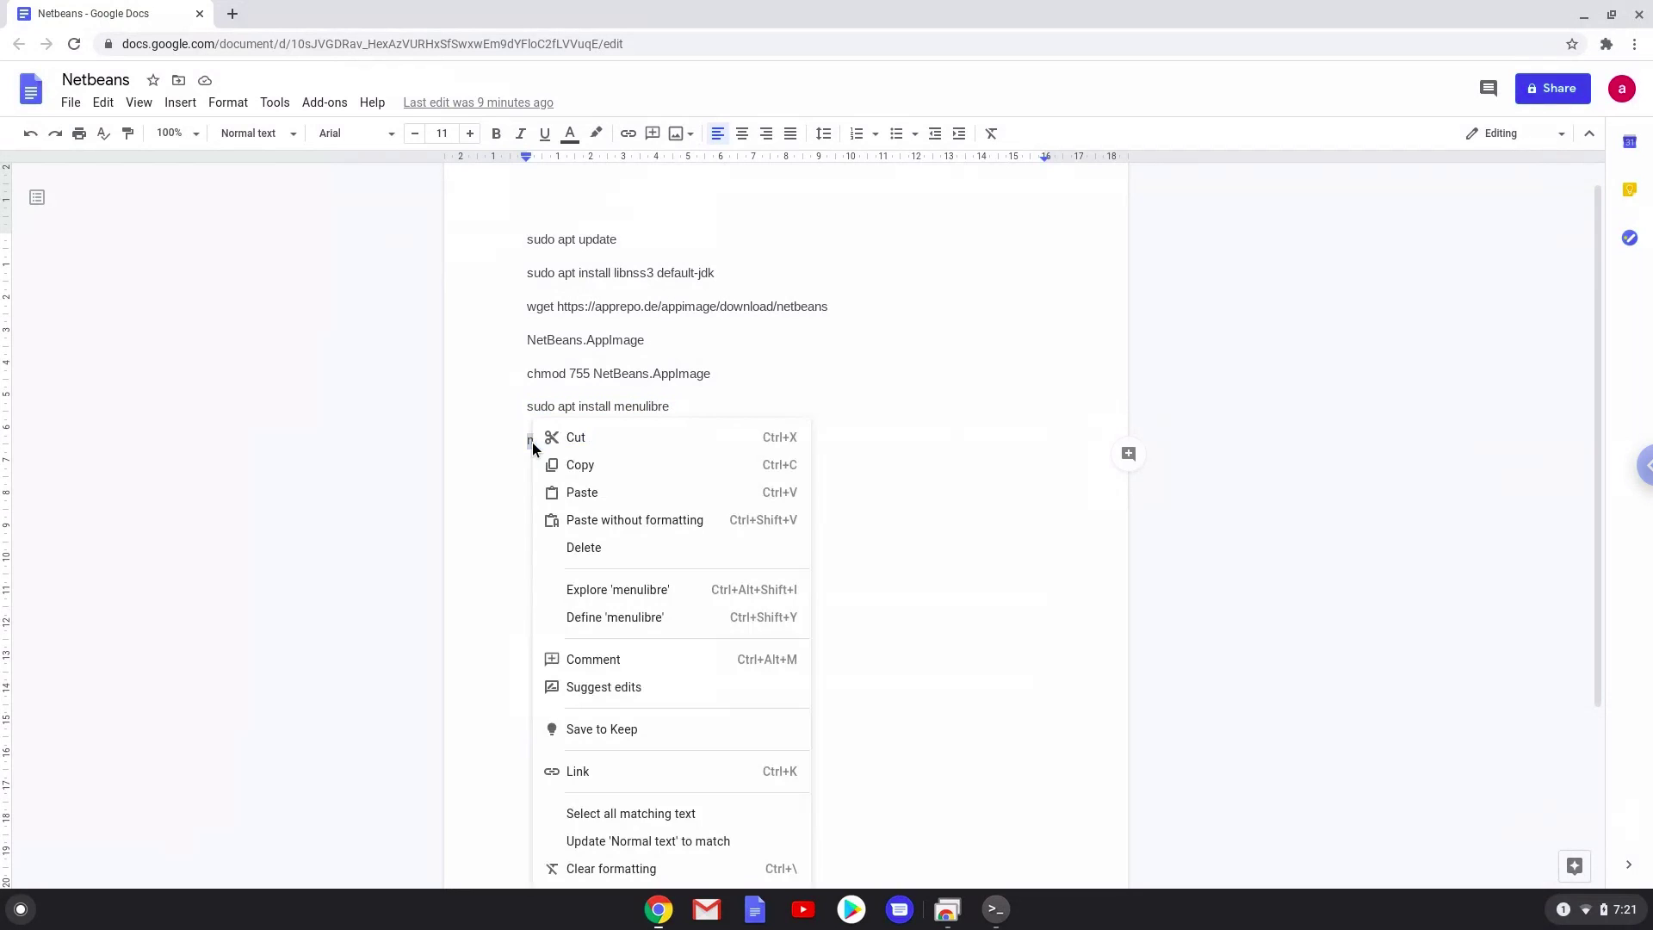
click(577, 468)
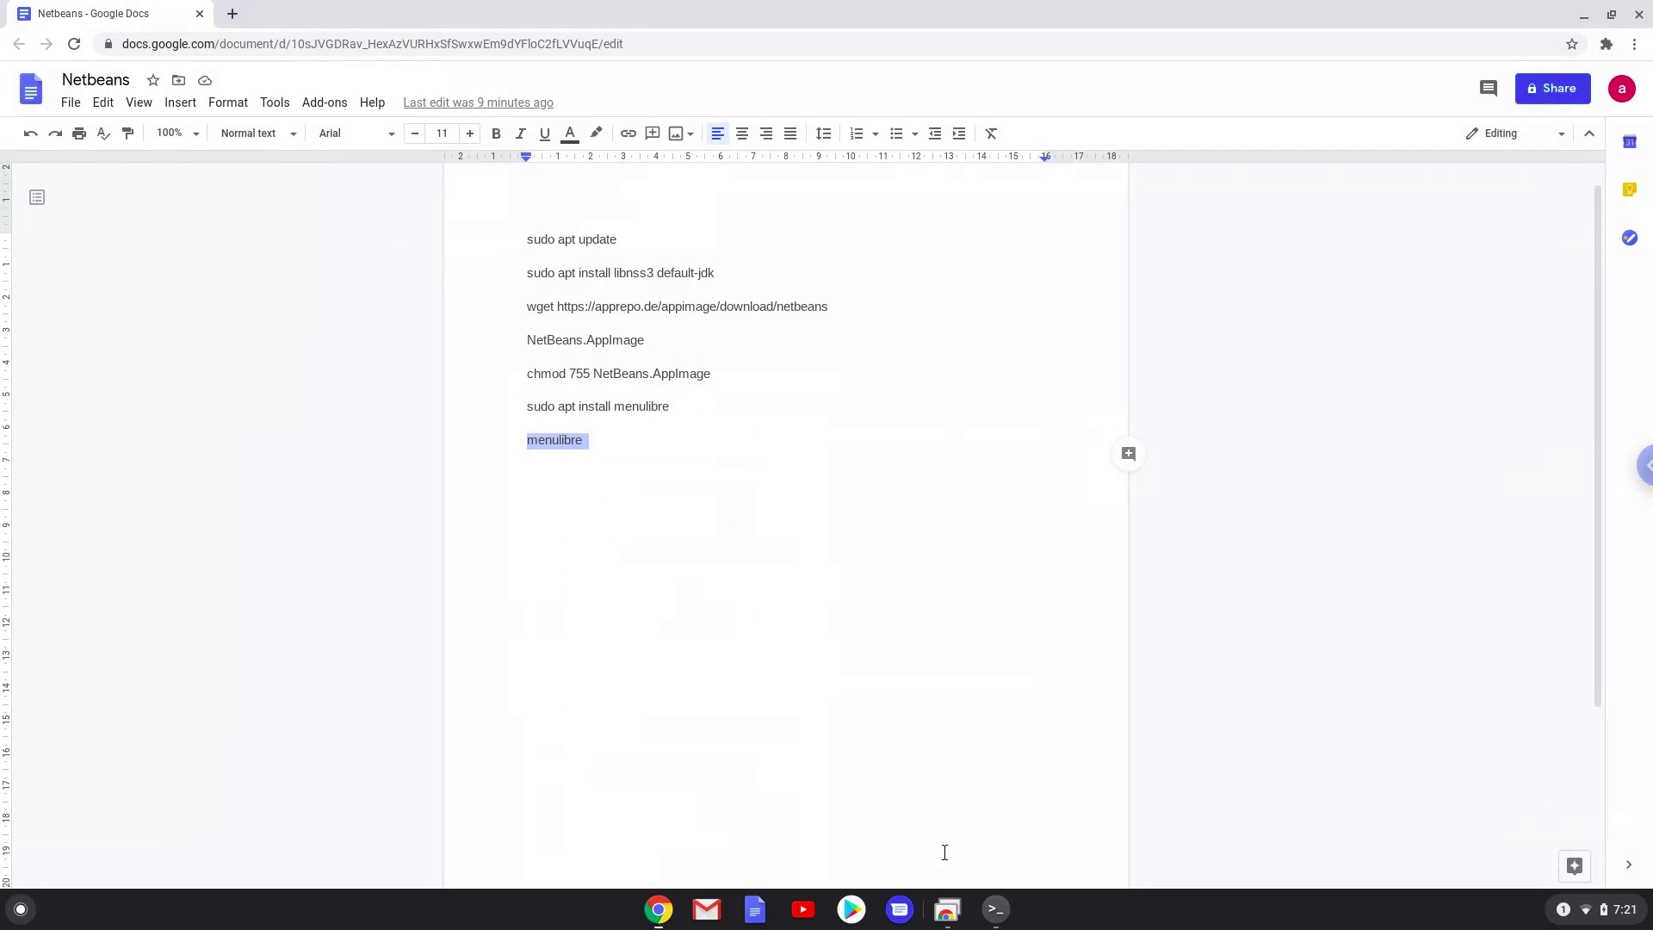
click(995, 909)
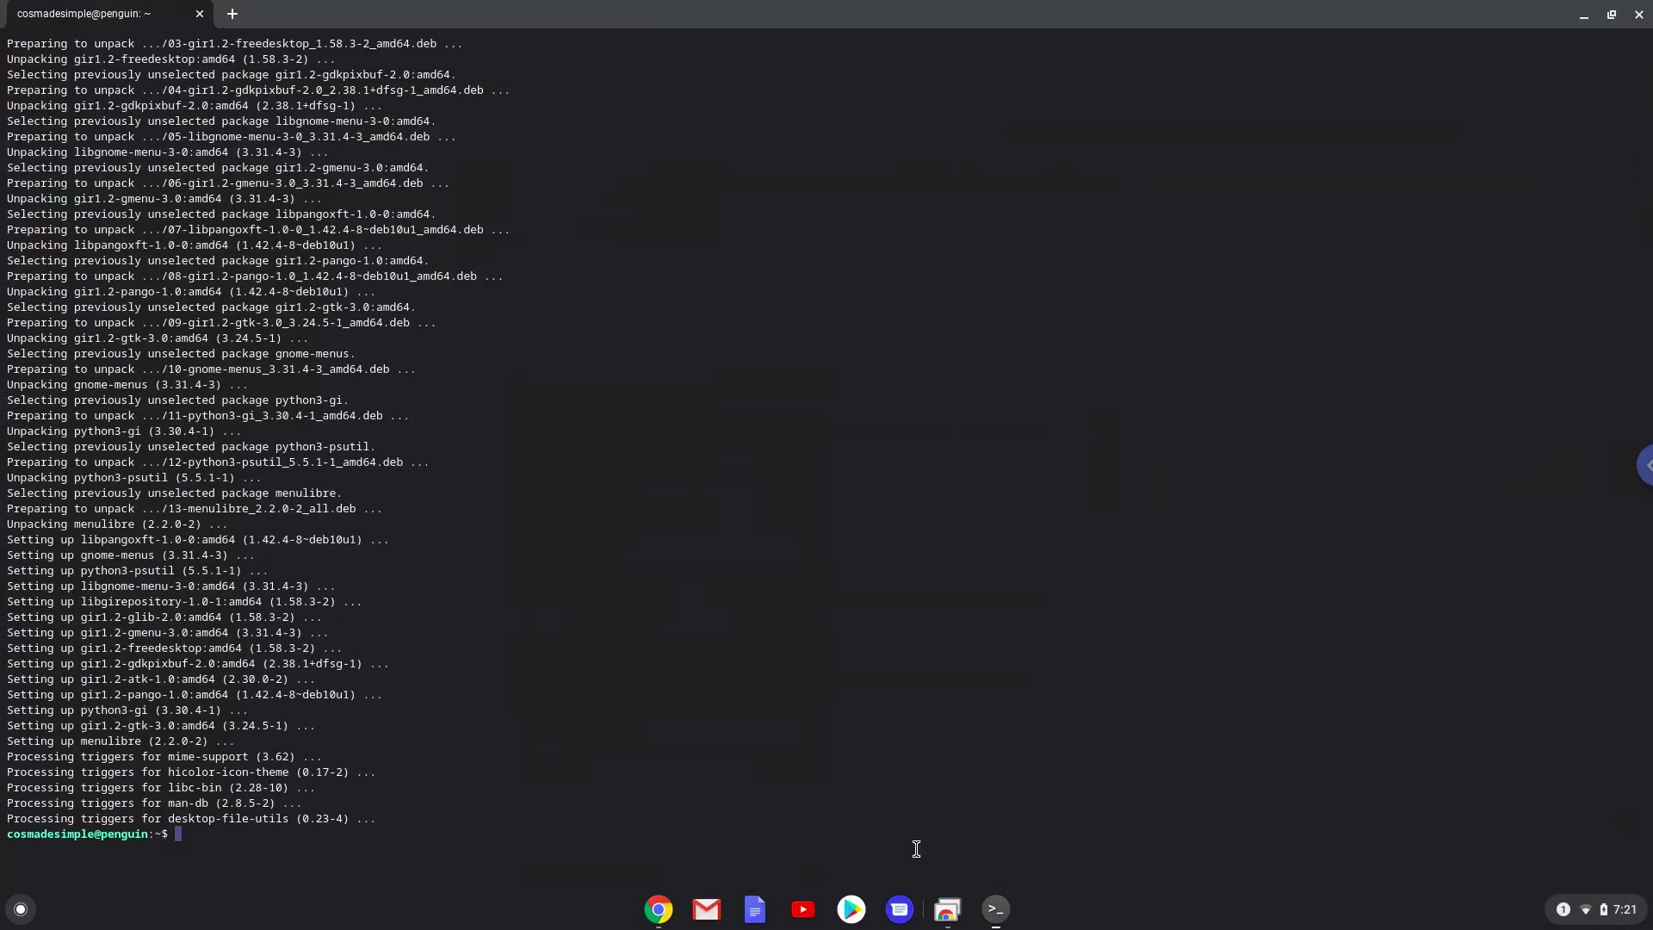
key(ctrl+shift+v)
key(Return)
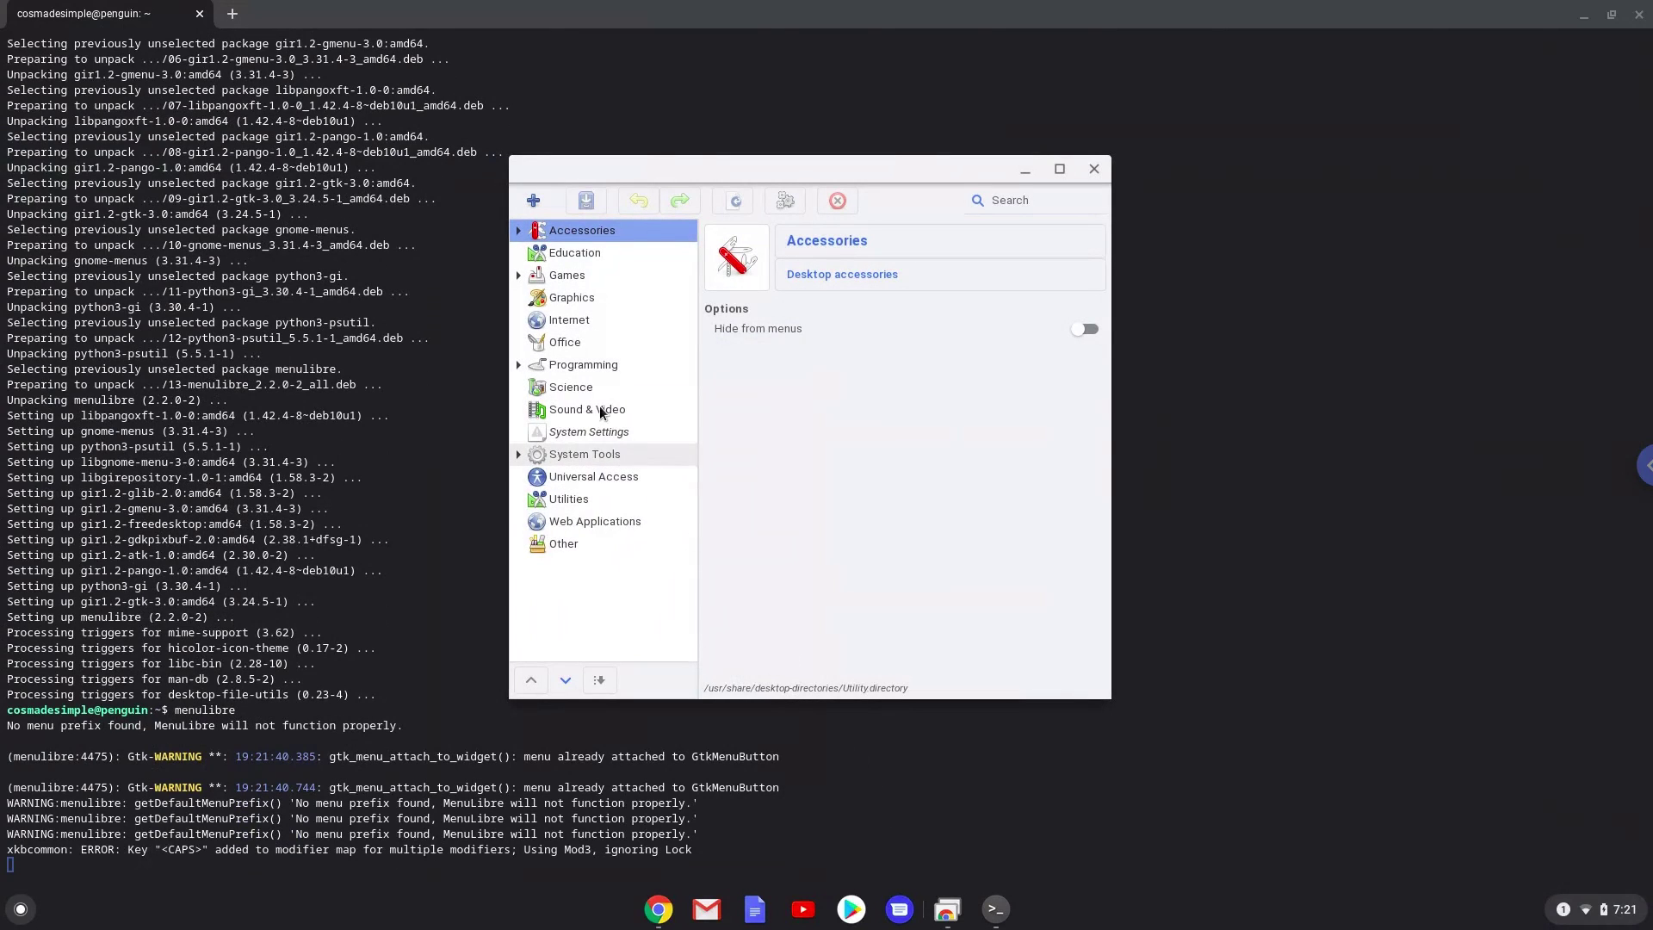
- Add a new launcher under the Programming category and name it Netbeans
click(572, 364)
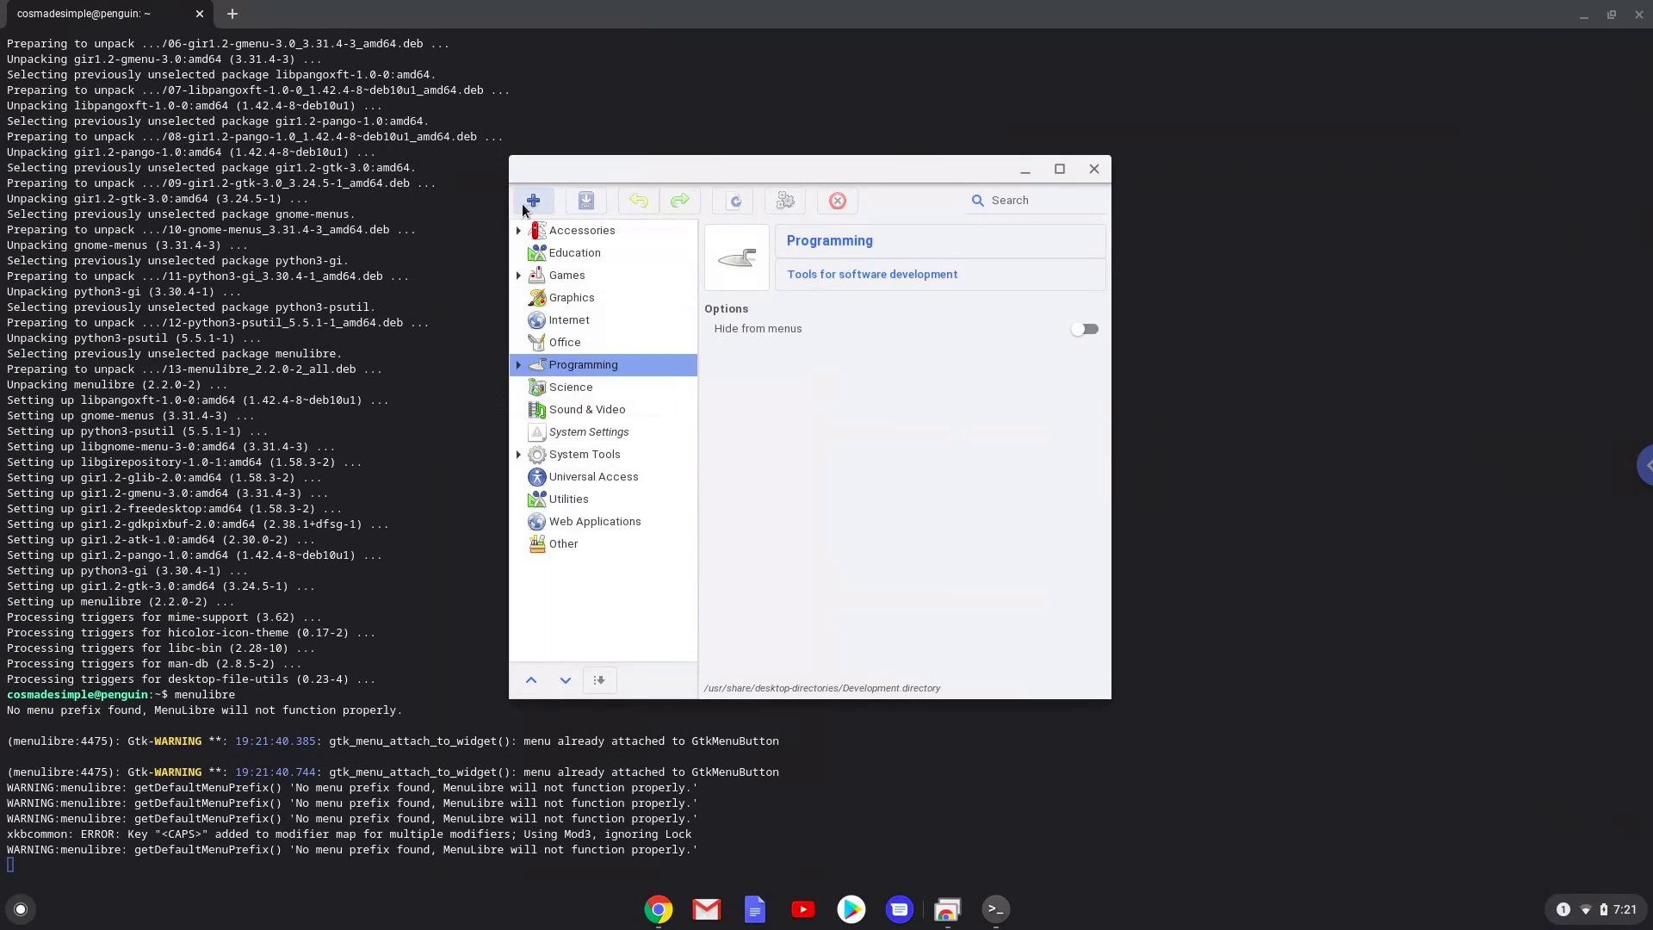
click(529, 205)
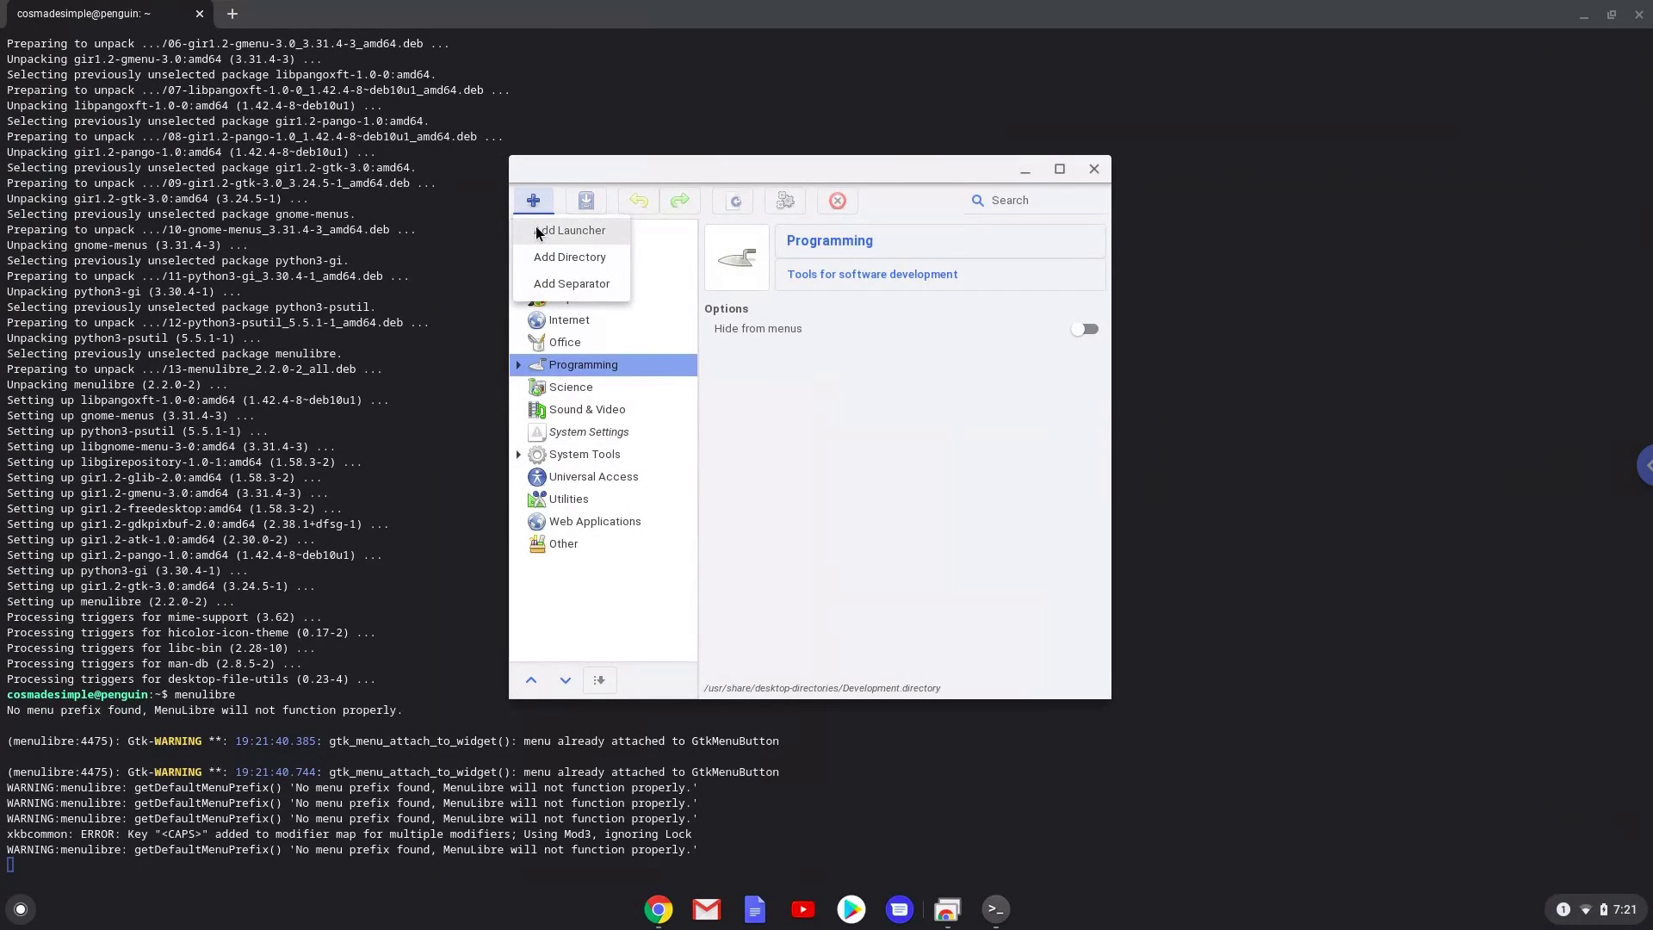
click(537, 230)
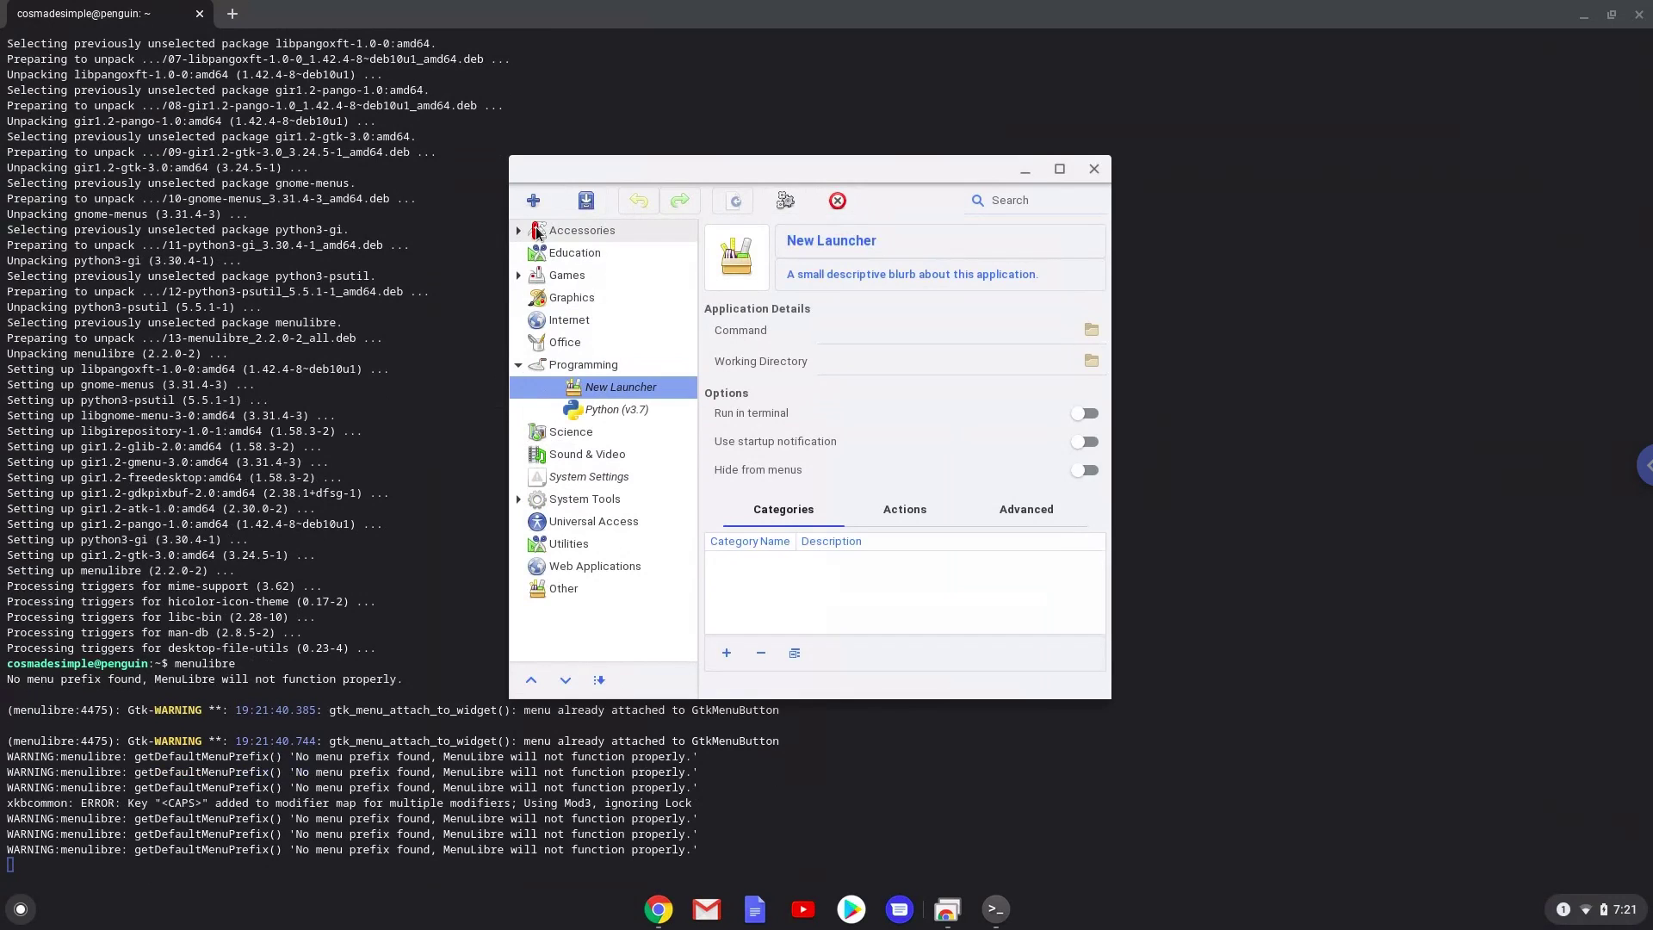
click(807, 239)
text(N)
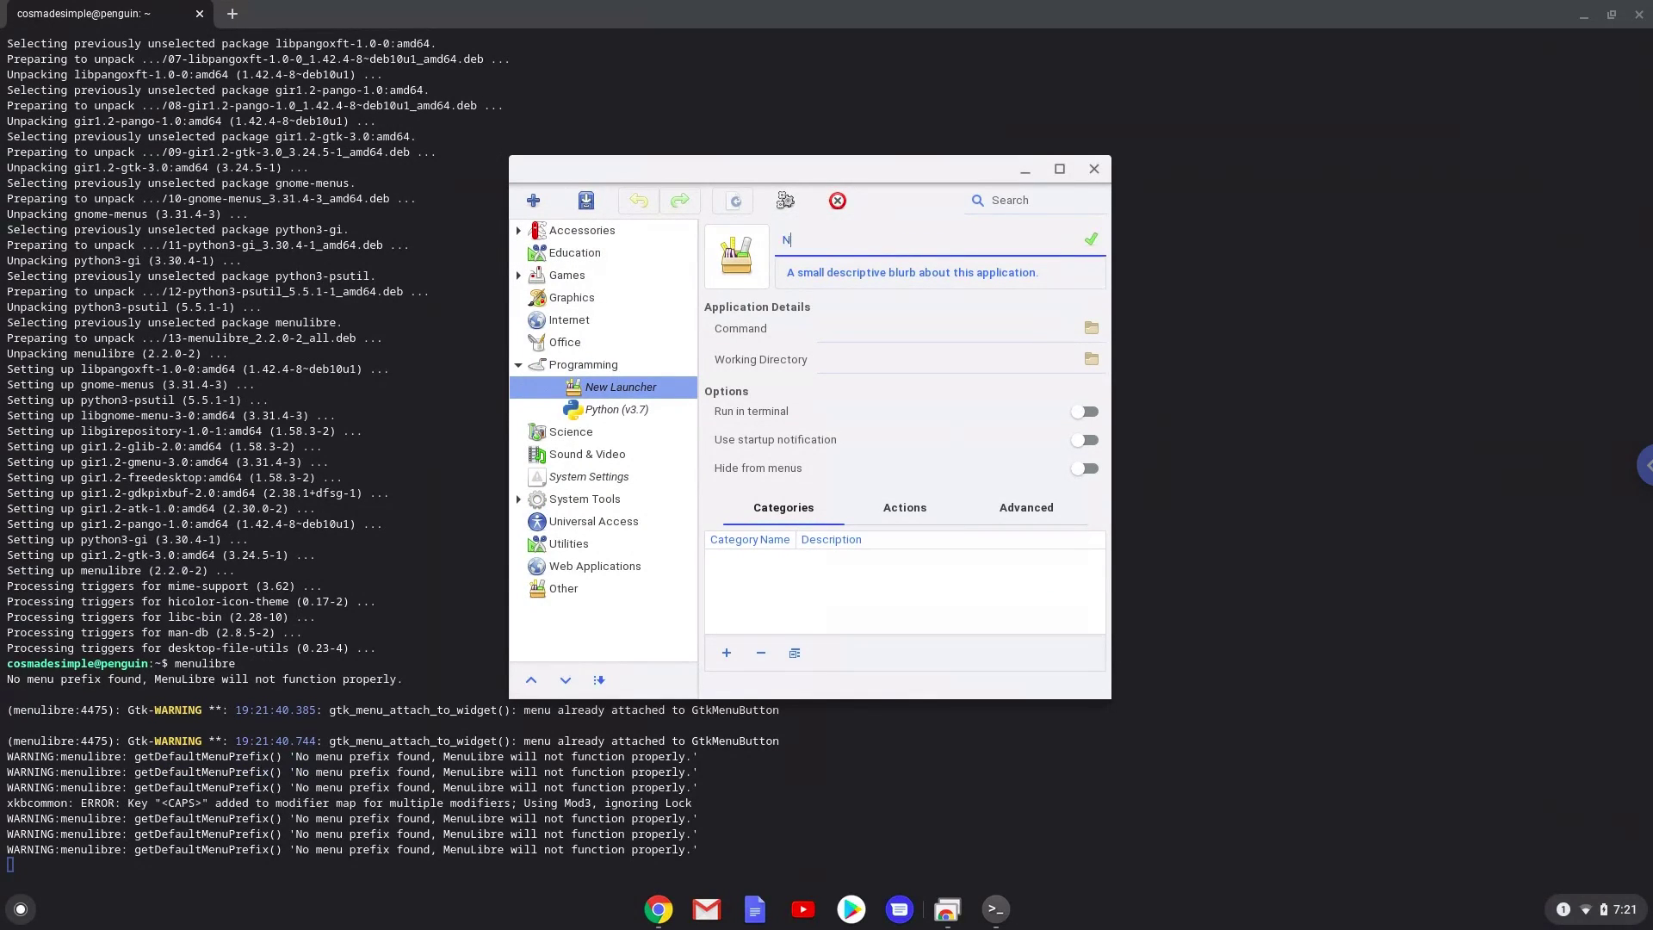
text(etbeans)
click(1093, 243)
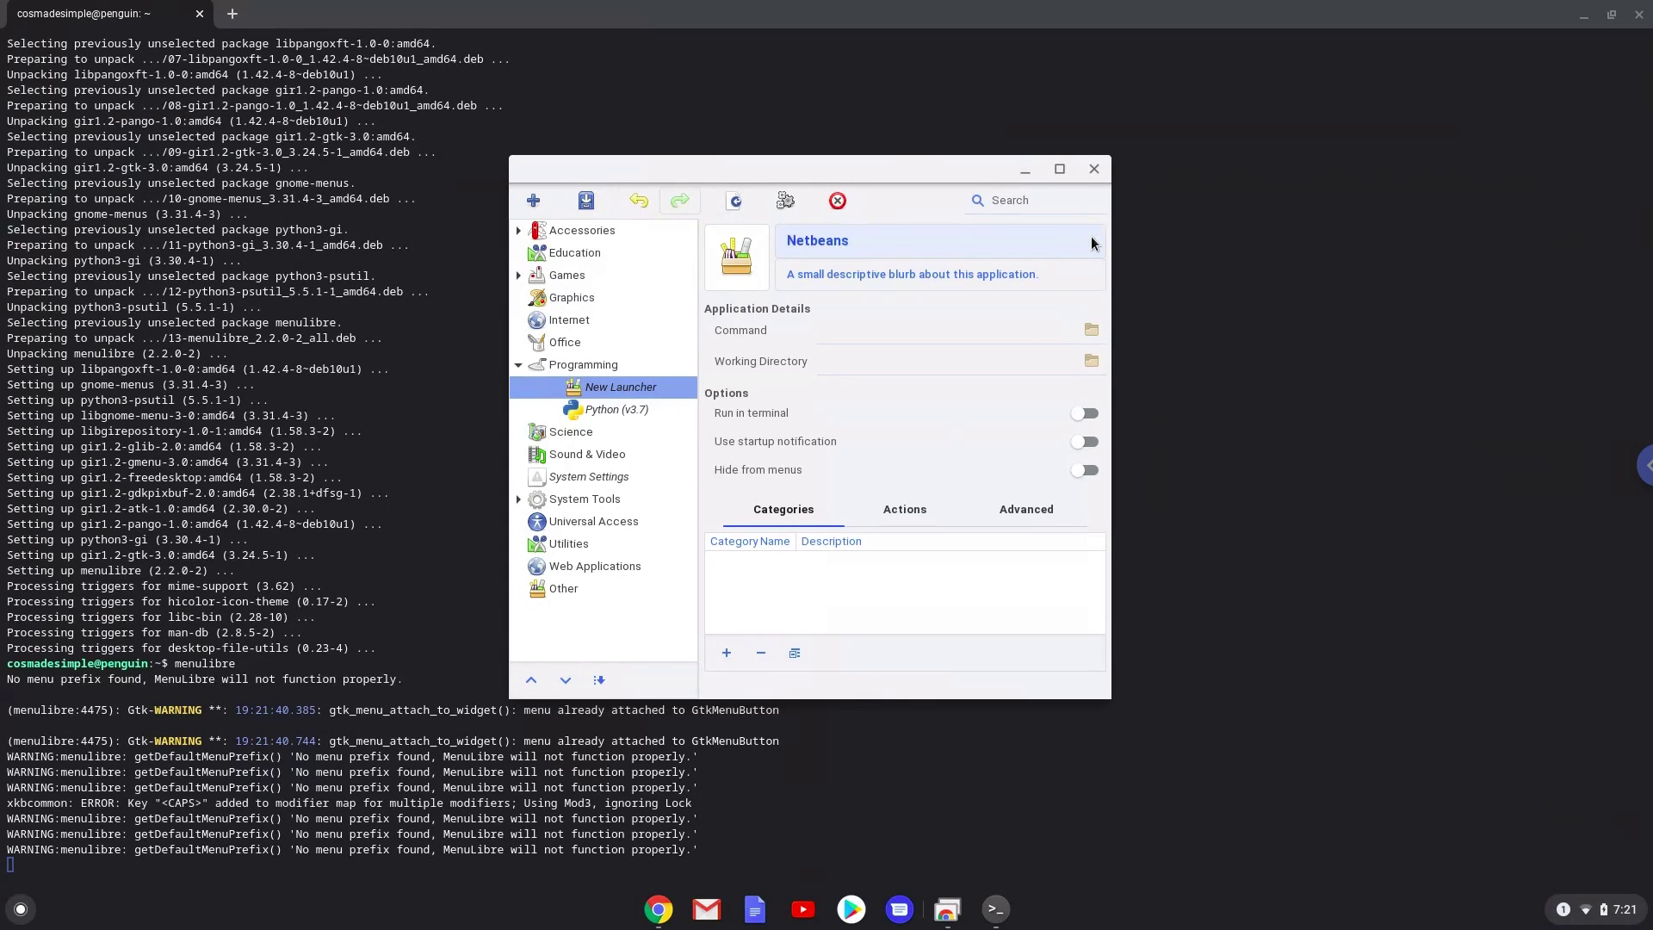
- Set the launcher command to NetBeans.AppImage from the home folder and save it
click(1091, 332)
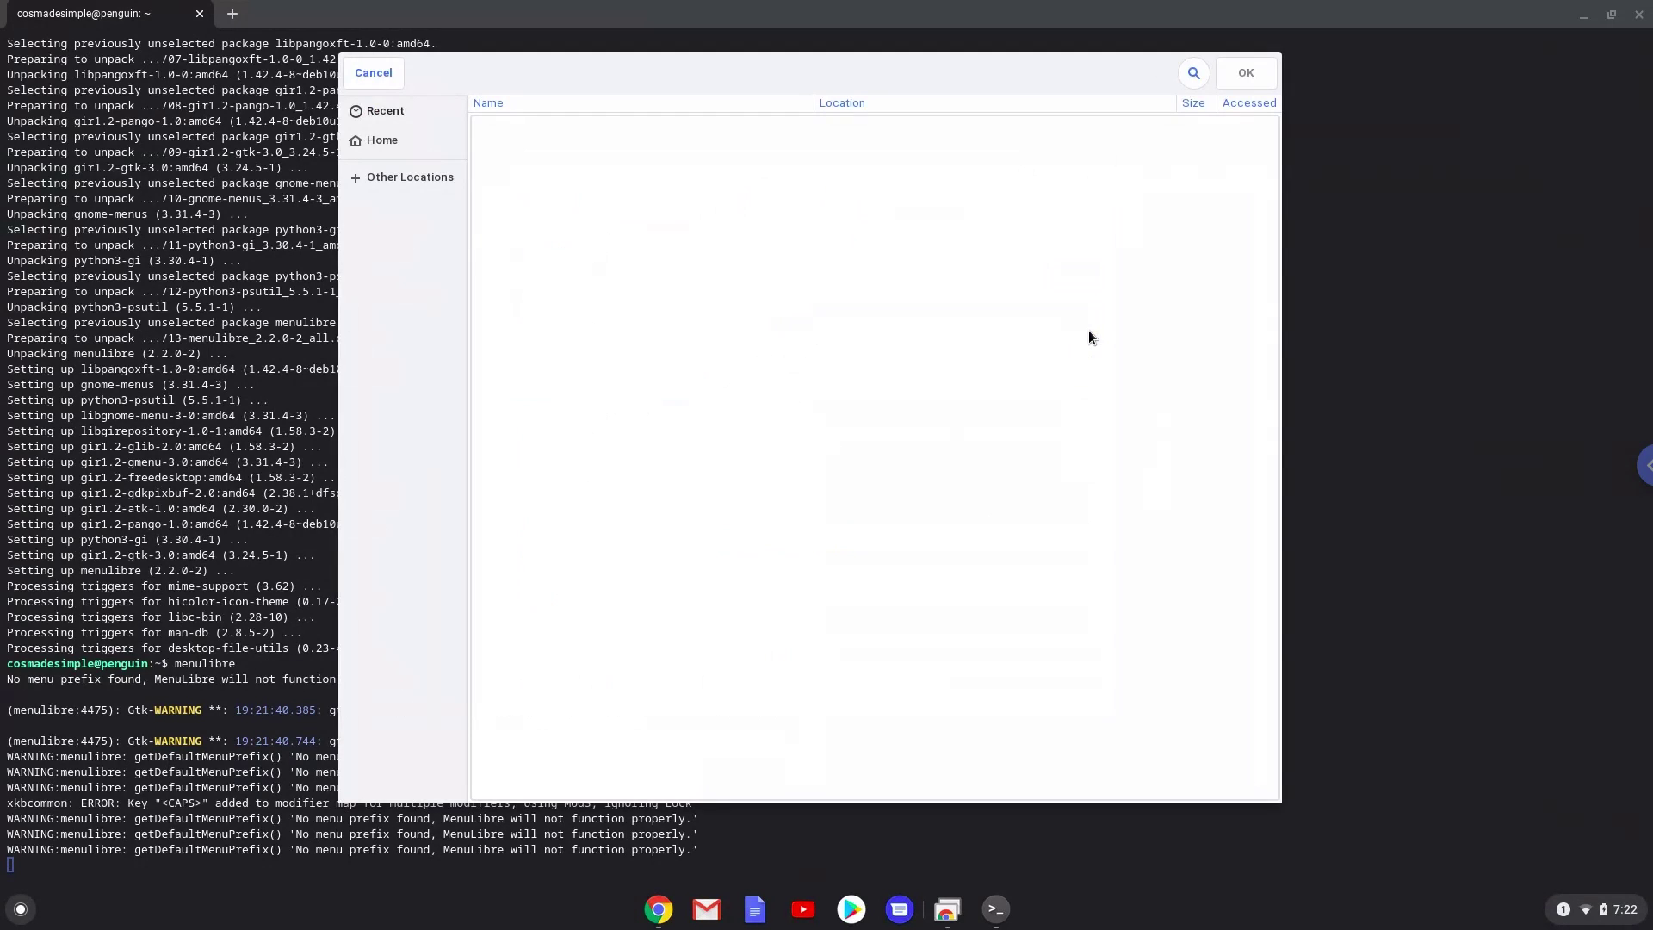
click(402, 137)
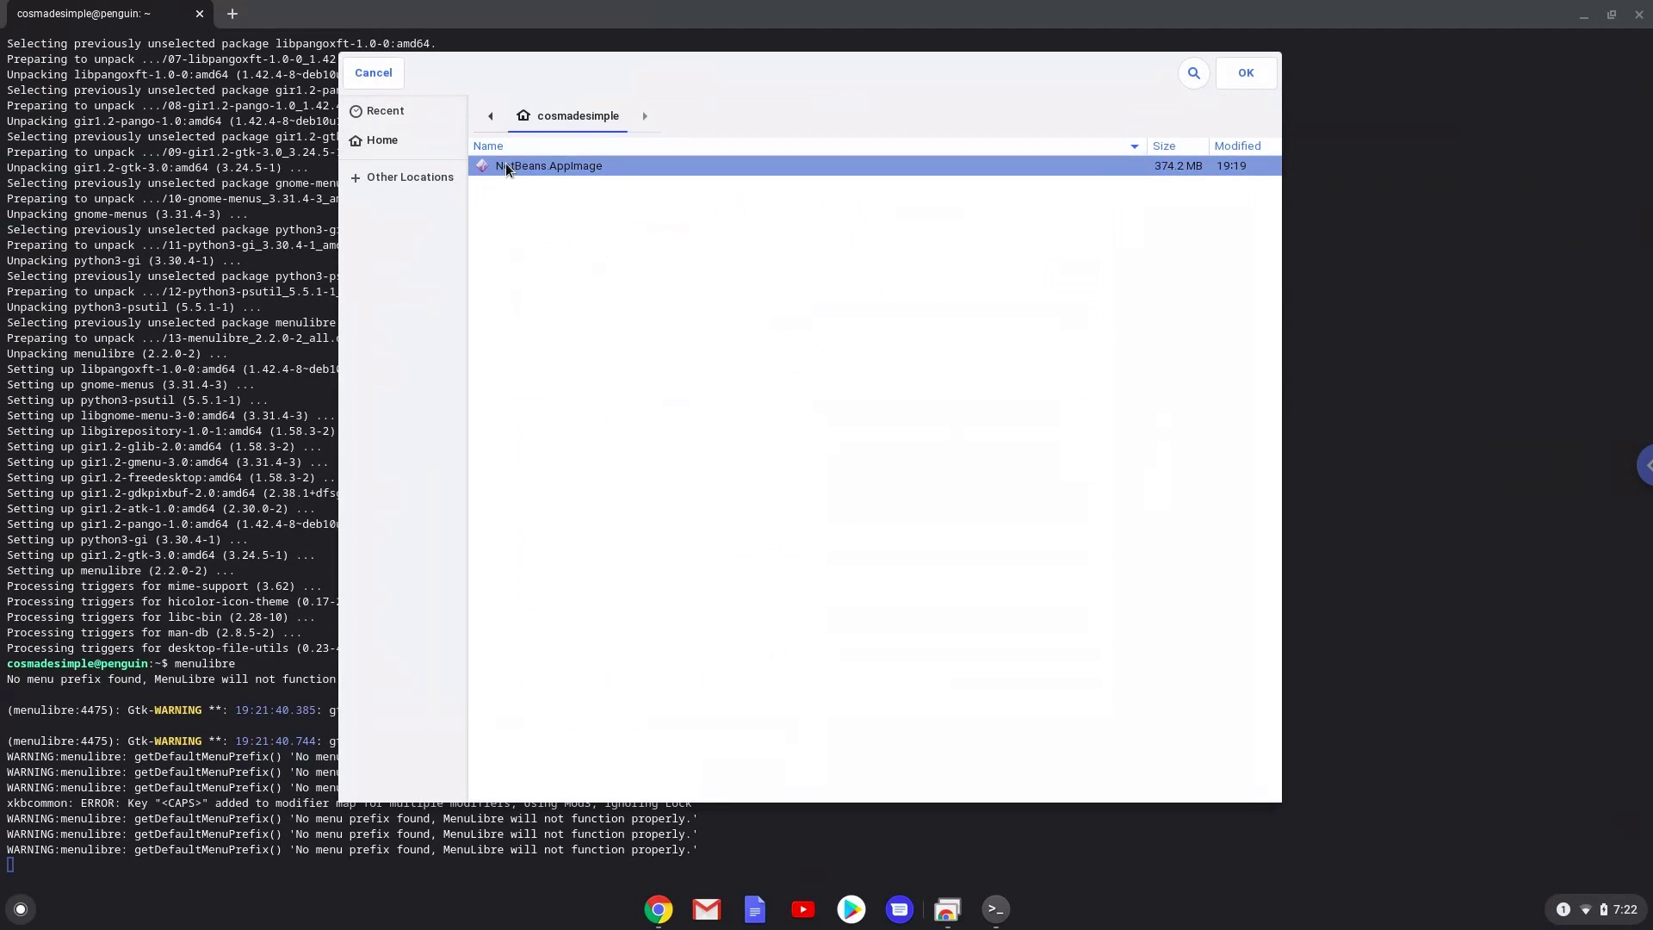
double_click(503, 165)
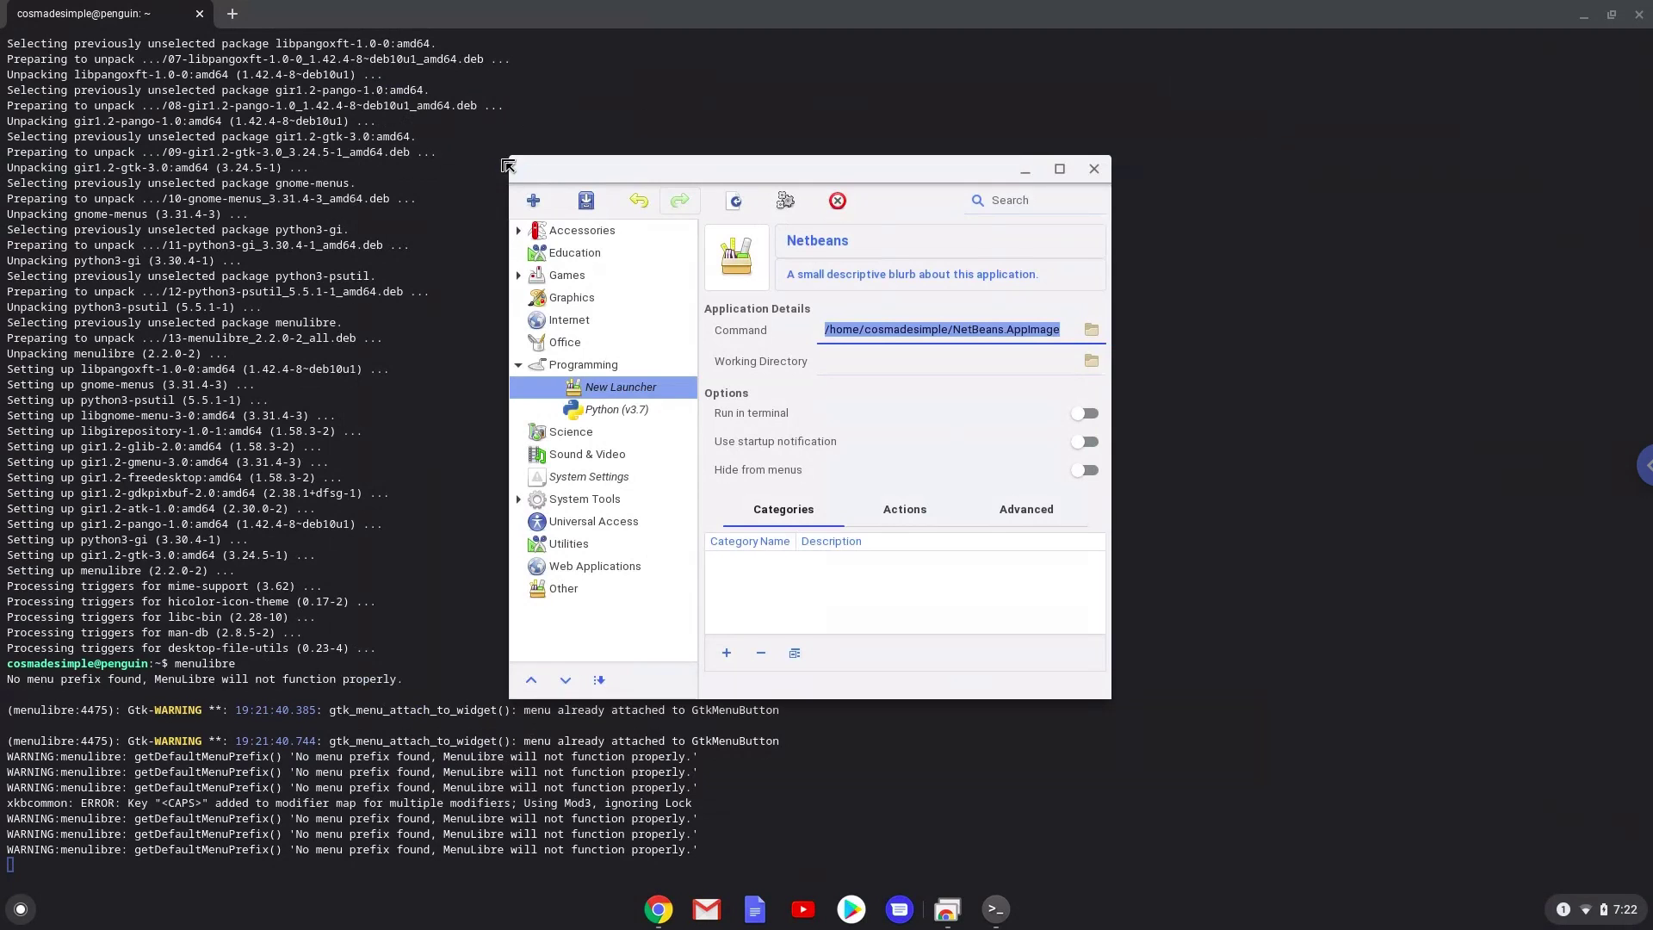
click(586, 203)
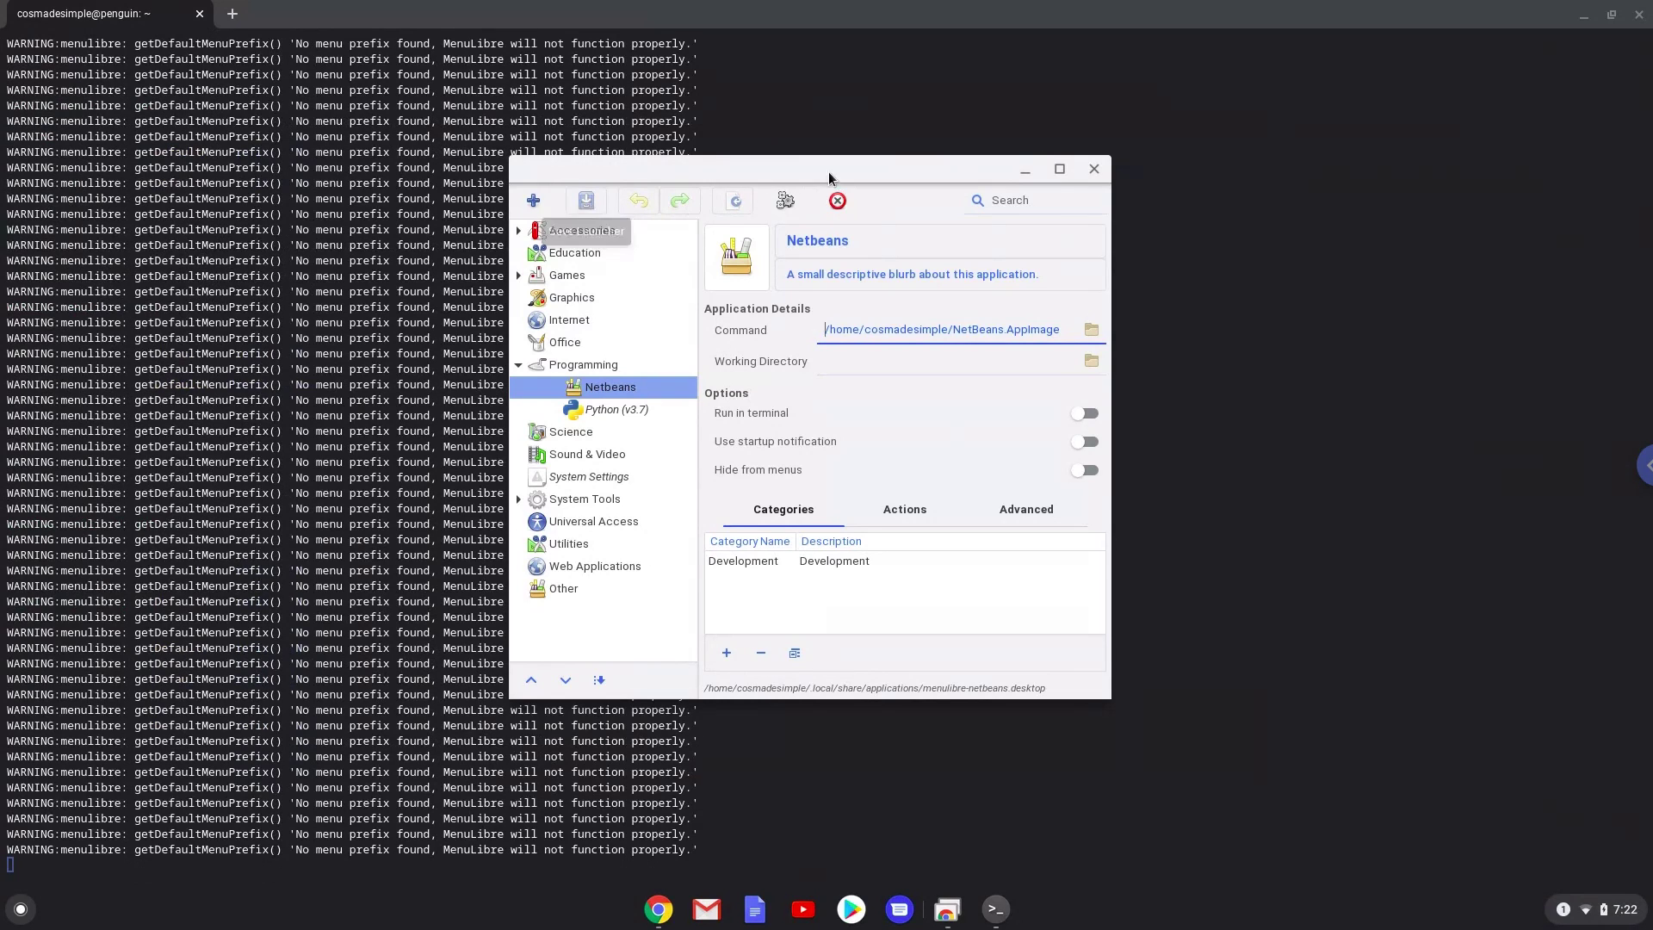
- Close MenuLibre and the terminal window, confirming Leave
click(1094, 170)
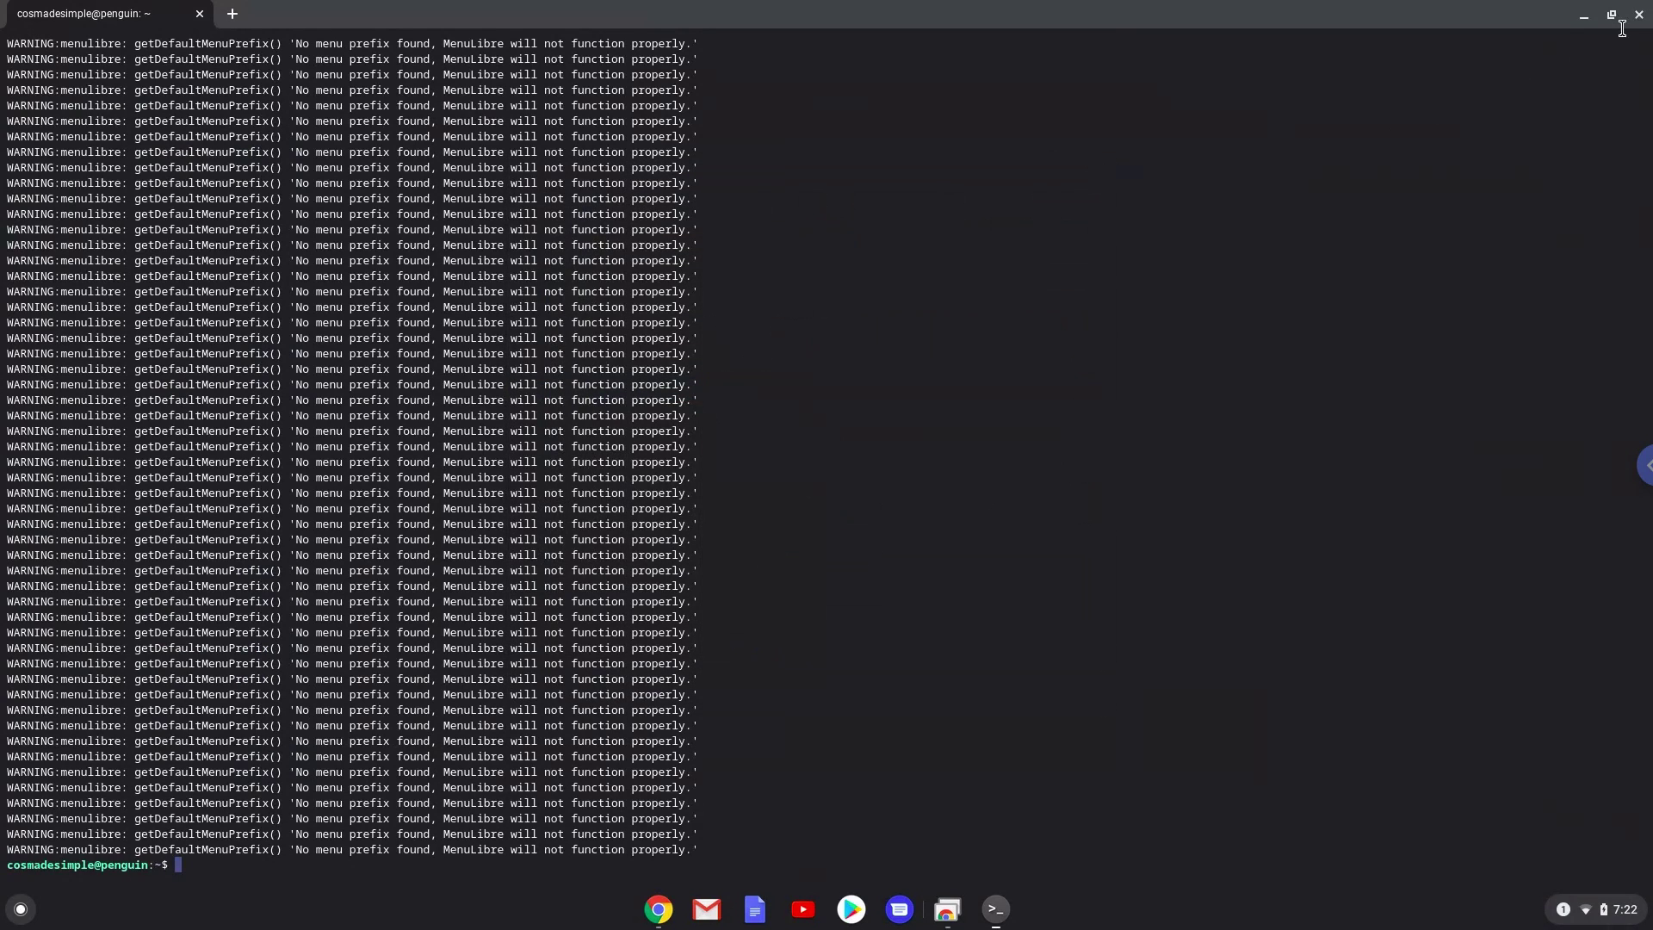
click(1638, 15)
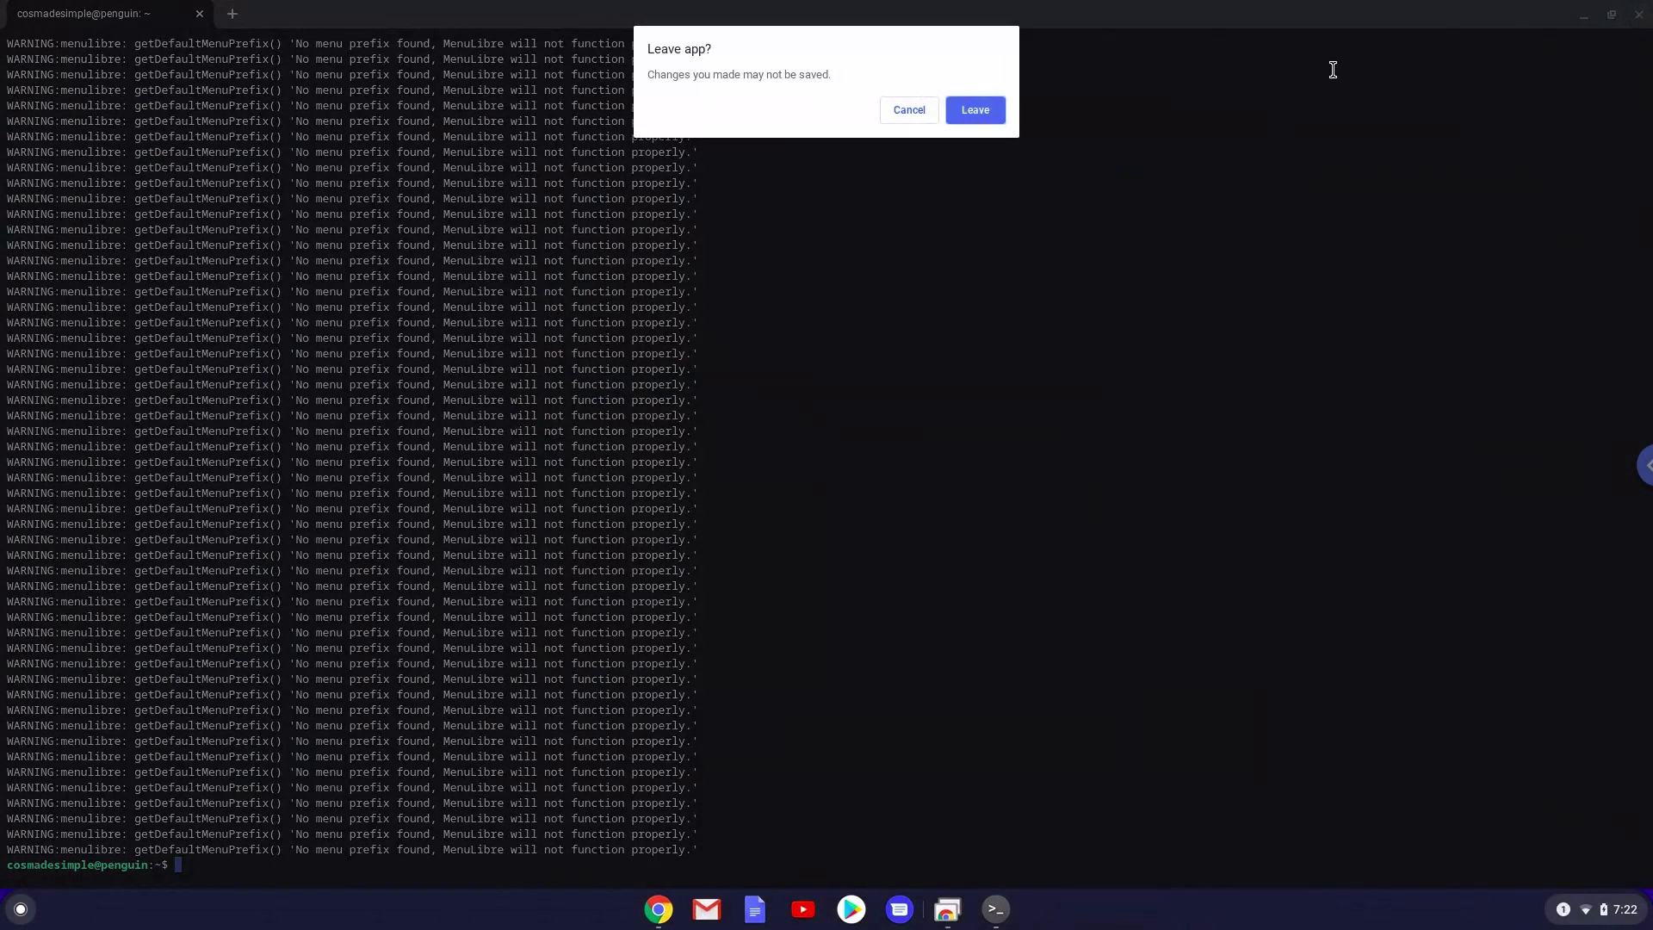
click(978, 115)
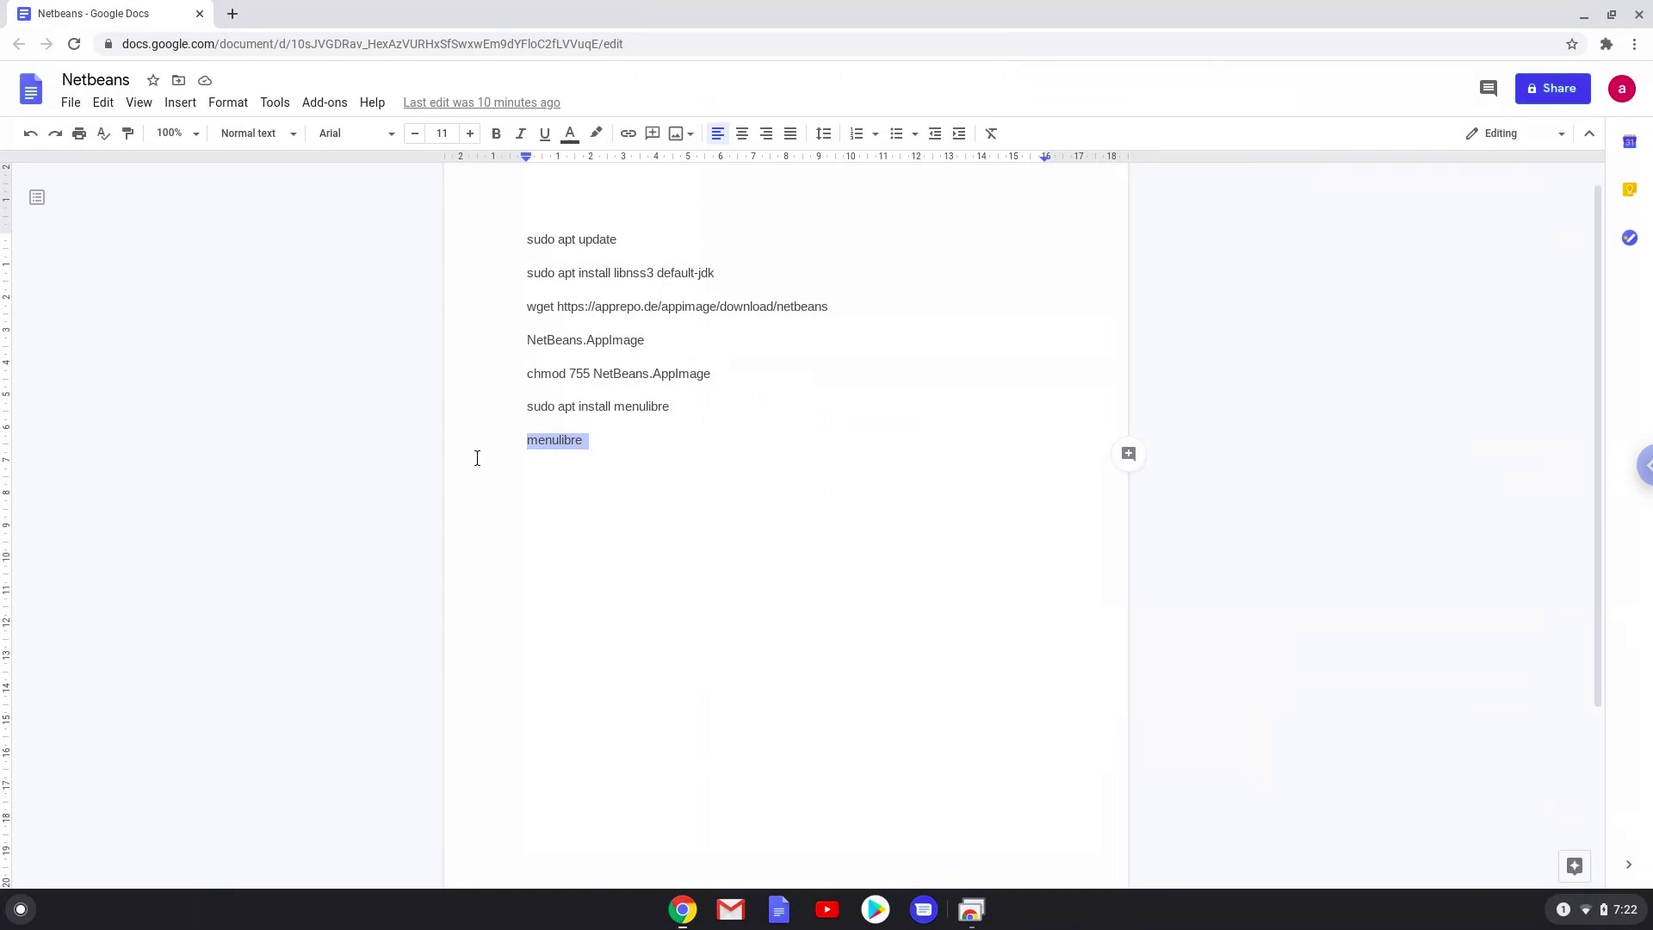
- Launch Netbeans from the Linux apps folder on the second launcher page
click(19, 911)
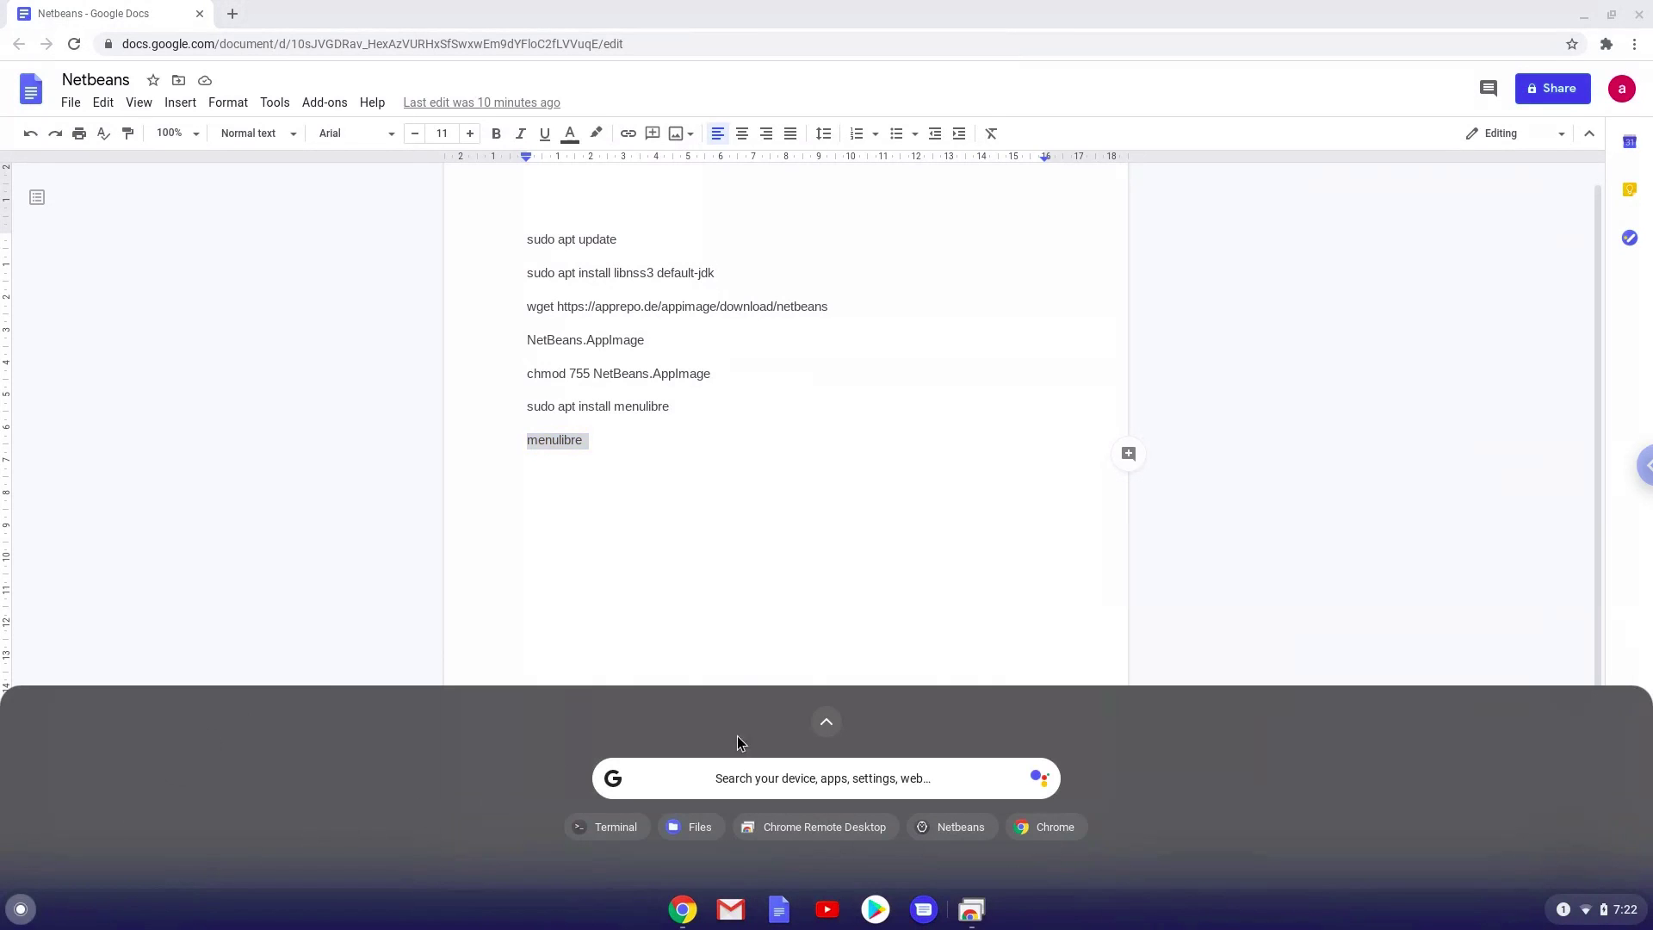
click(826, 725)
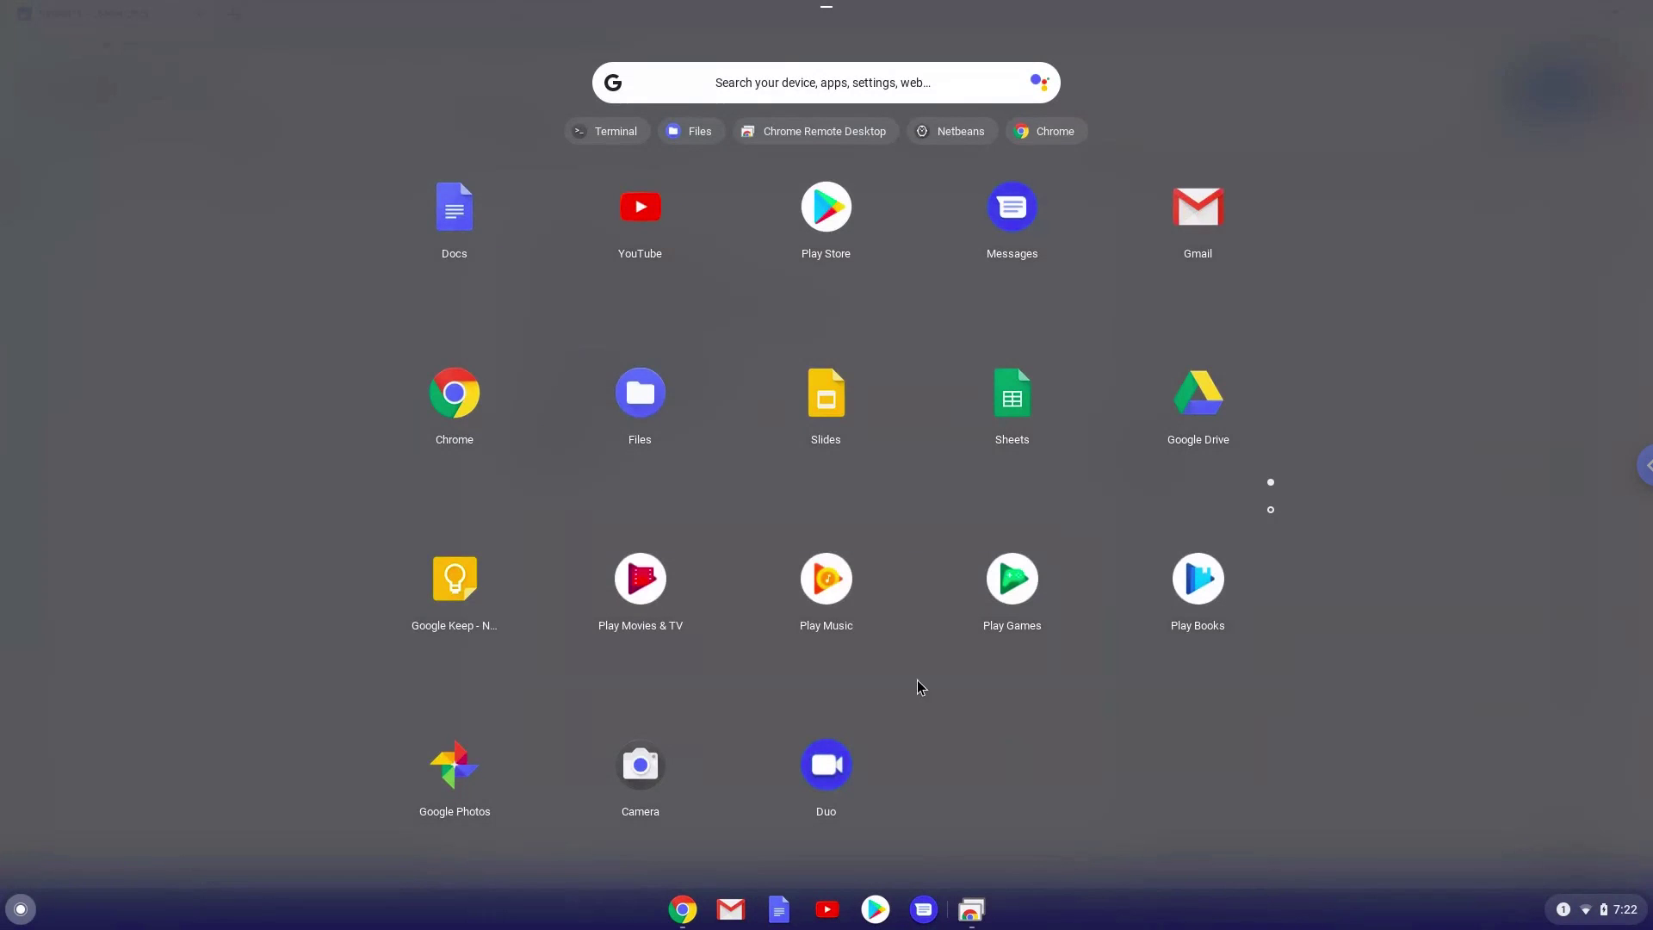
click(1262, 520)
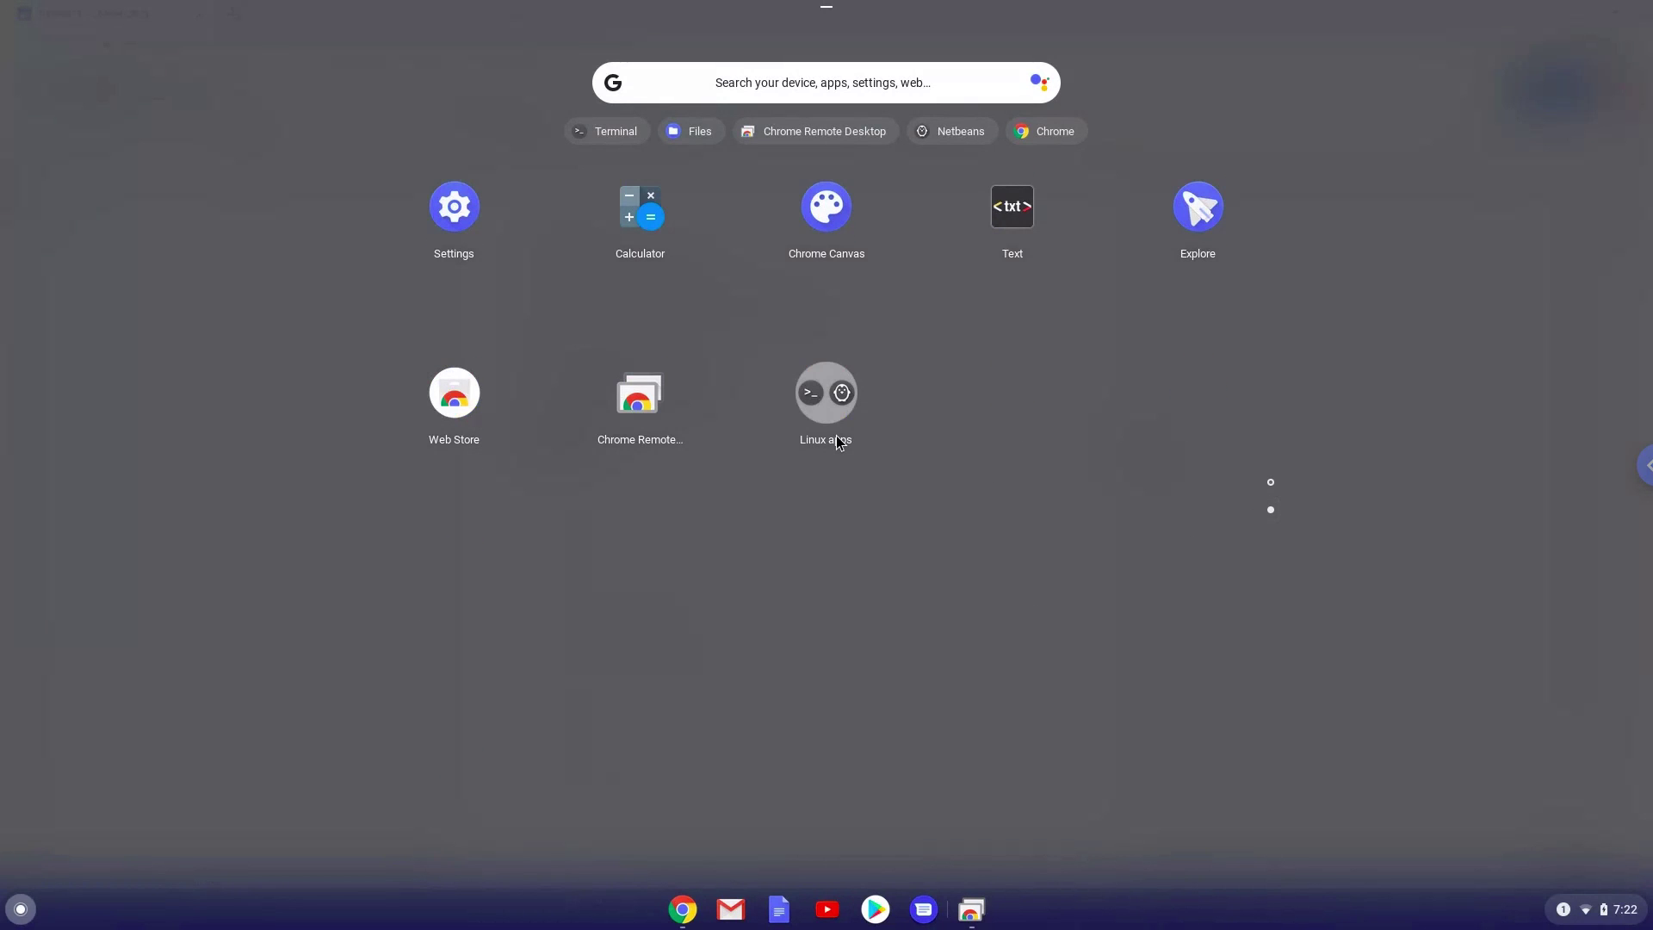
click(836, 435)
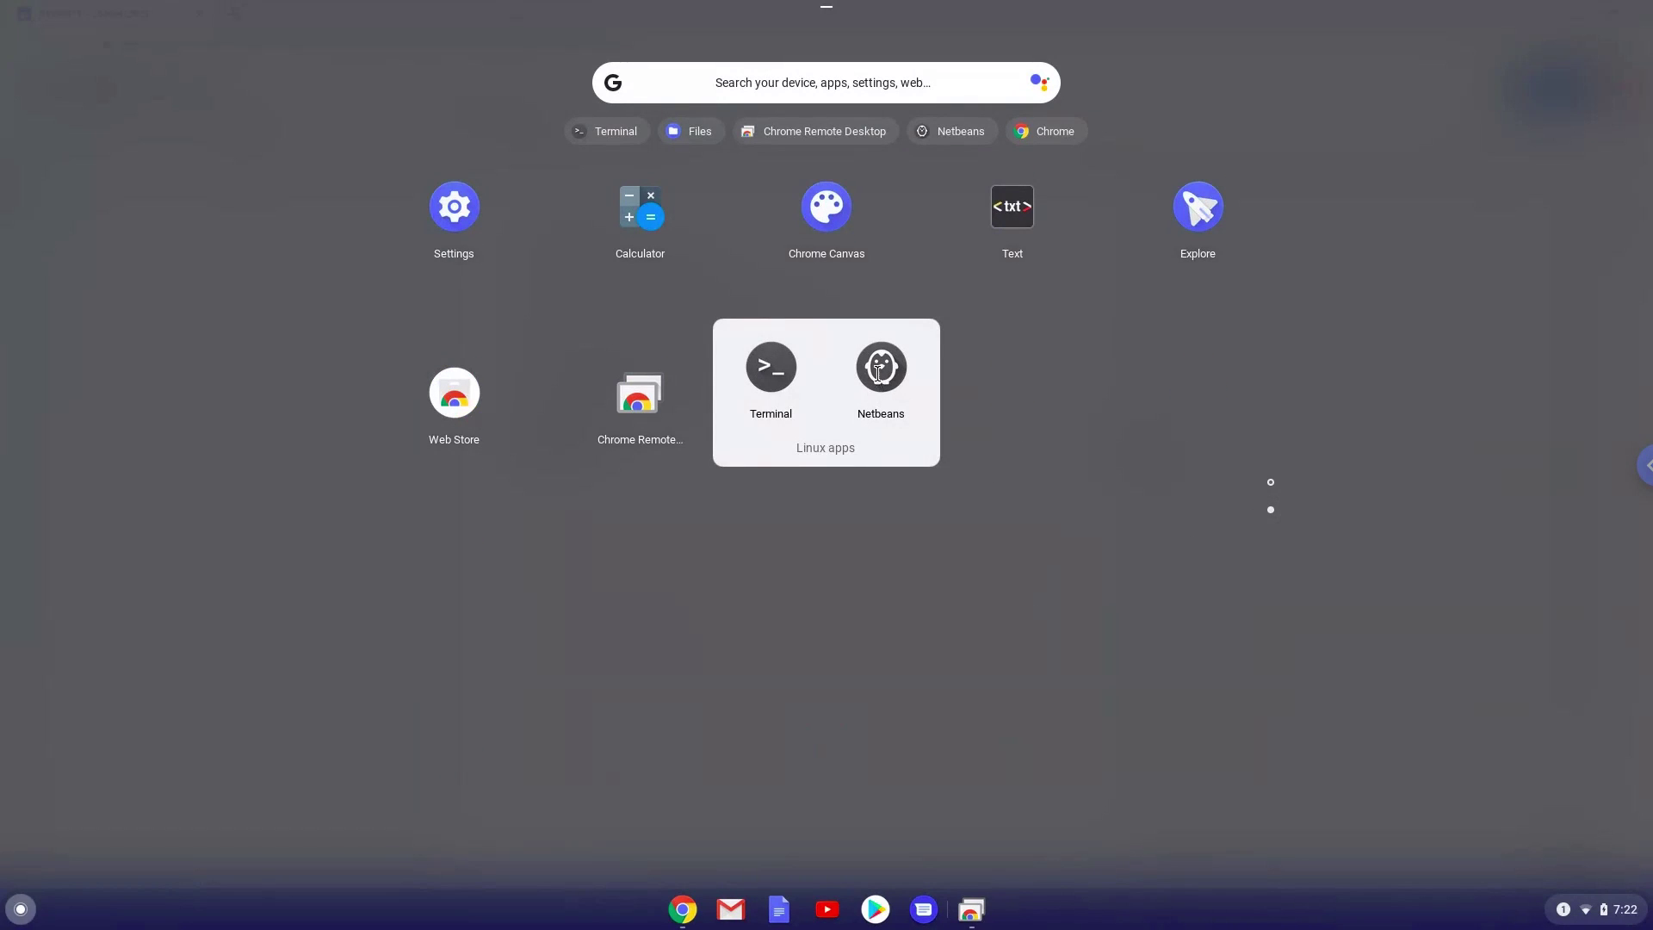
click(879, 369)
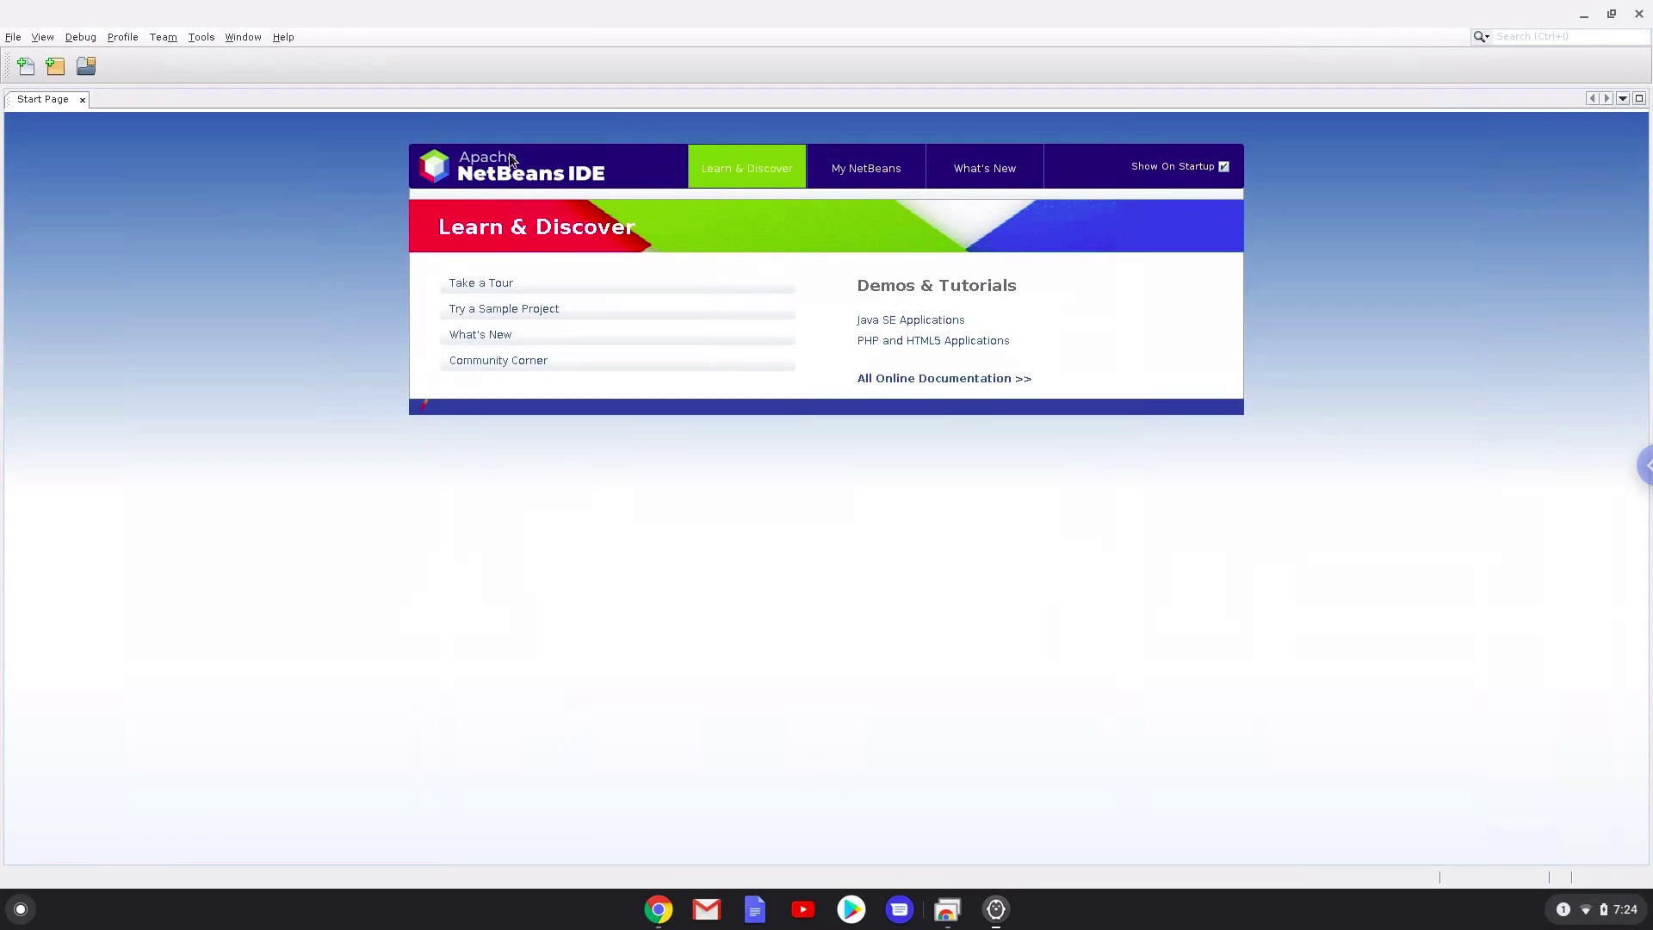
- Show the About dialog confirming Apache NetBeans IDE 12.0 via the Help menu
click(287, 36)
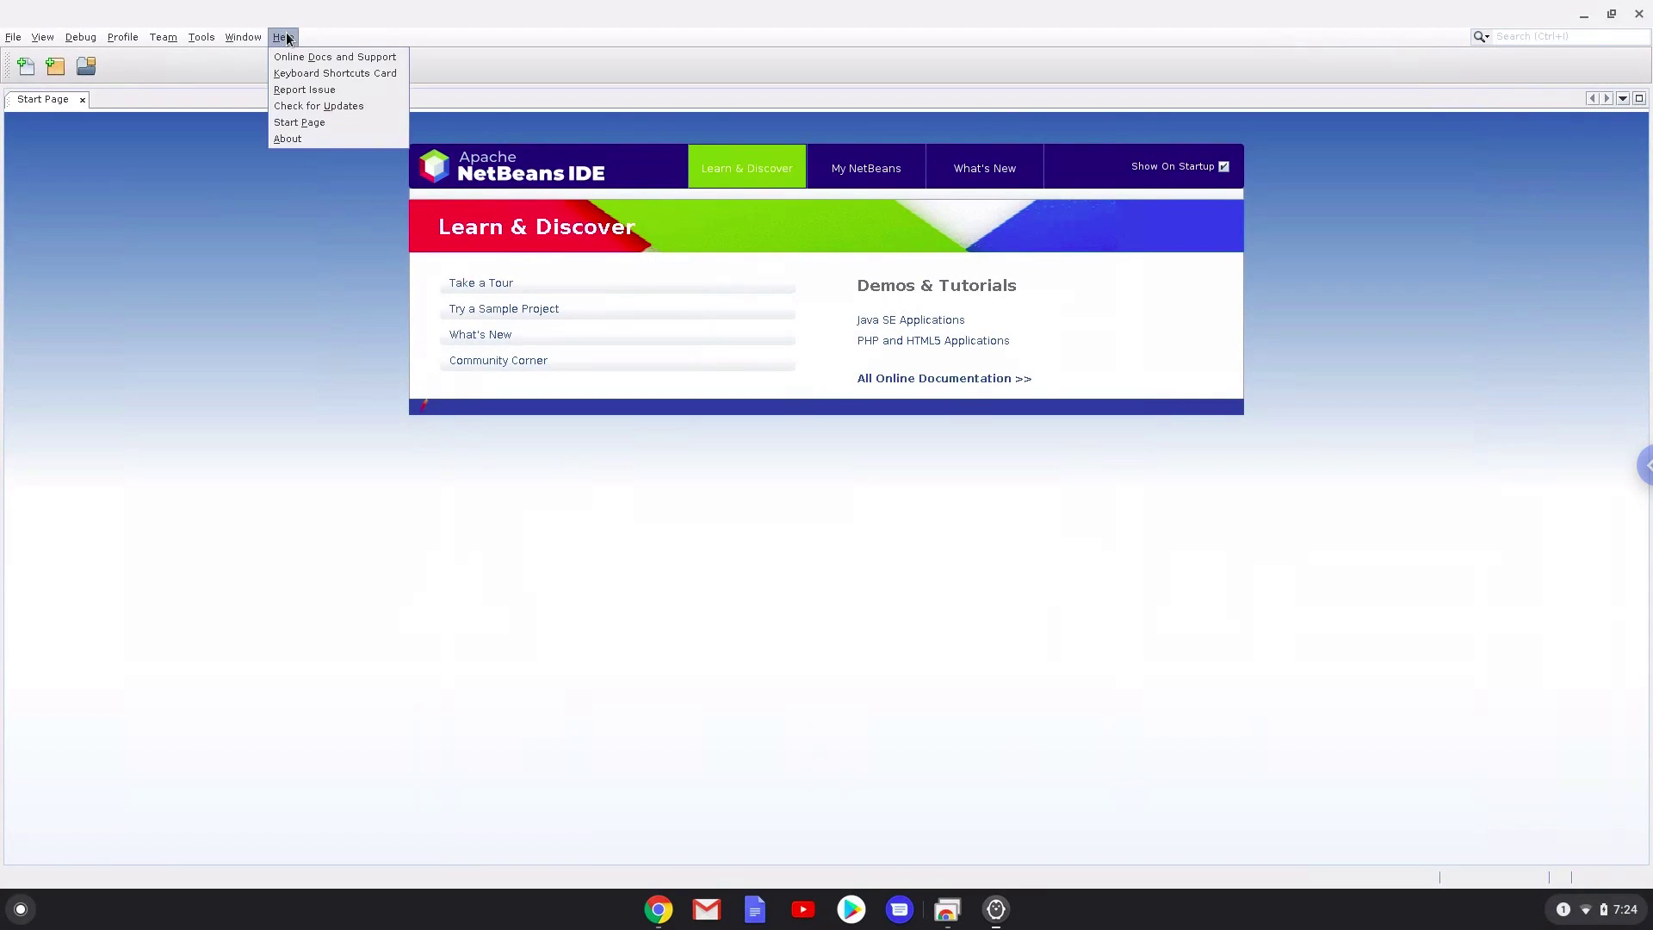
click(293, 140)
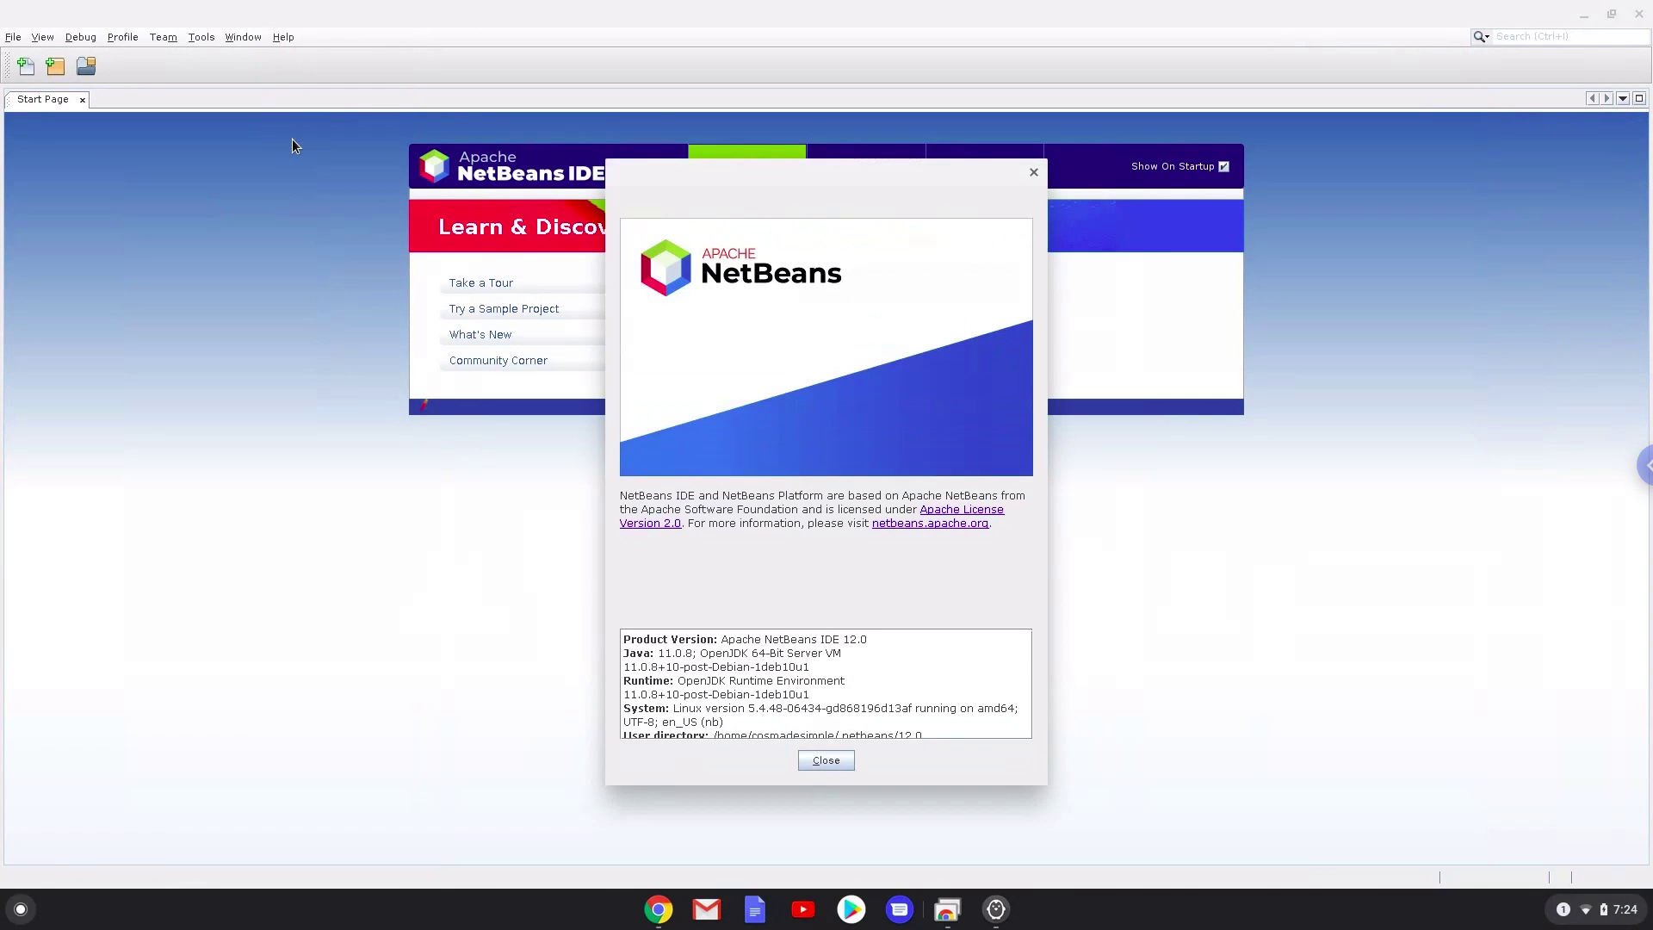